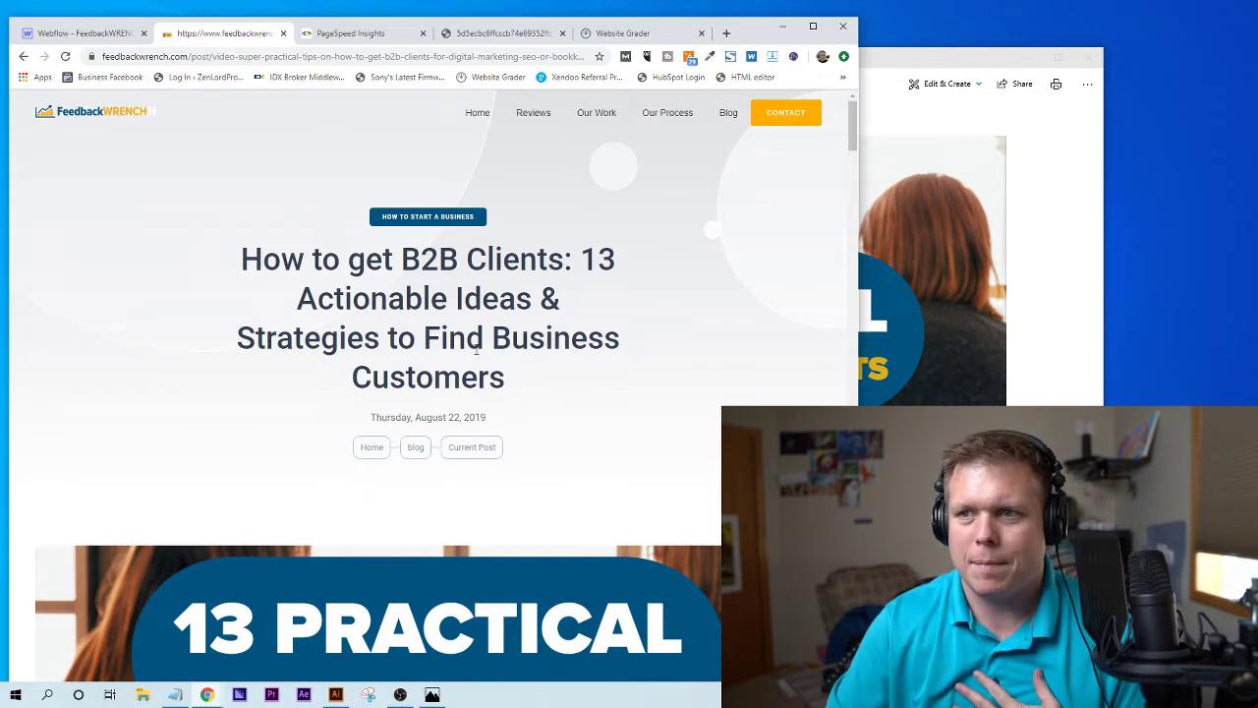
# - Narrow the Chrome window so the 'How to get B2B Clients' post reflows, then scroll through it
pyautogui.moveTo(857, 247); pyautogui.dragTo(749, 247)
pyautogui.scroll(-3, 394, 312)
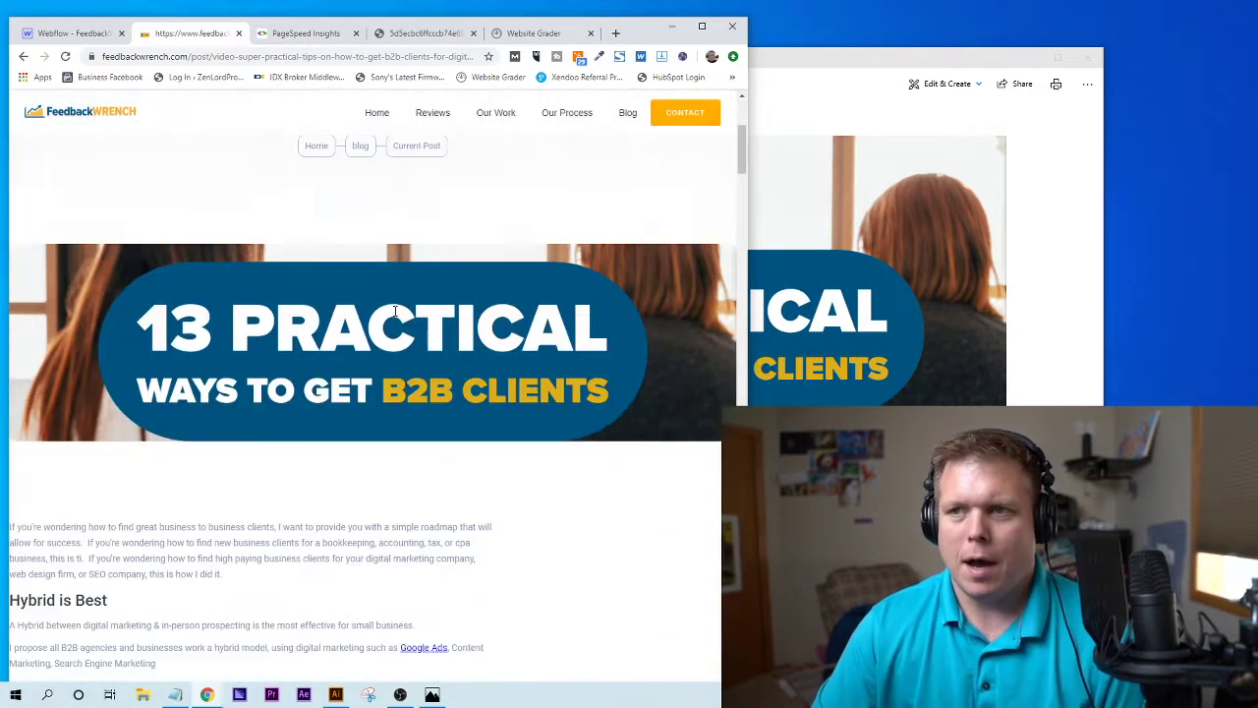
pyautogui.scroll(2, 394, 312)
pyautogui.scroll(2, 395, 312)
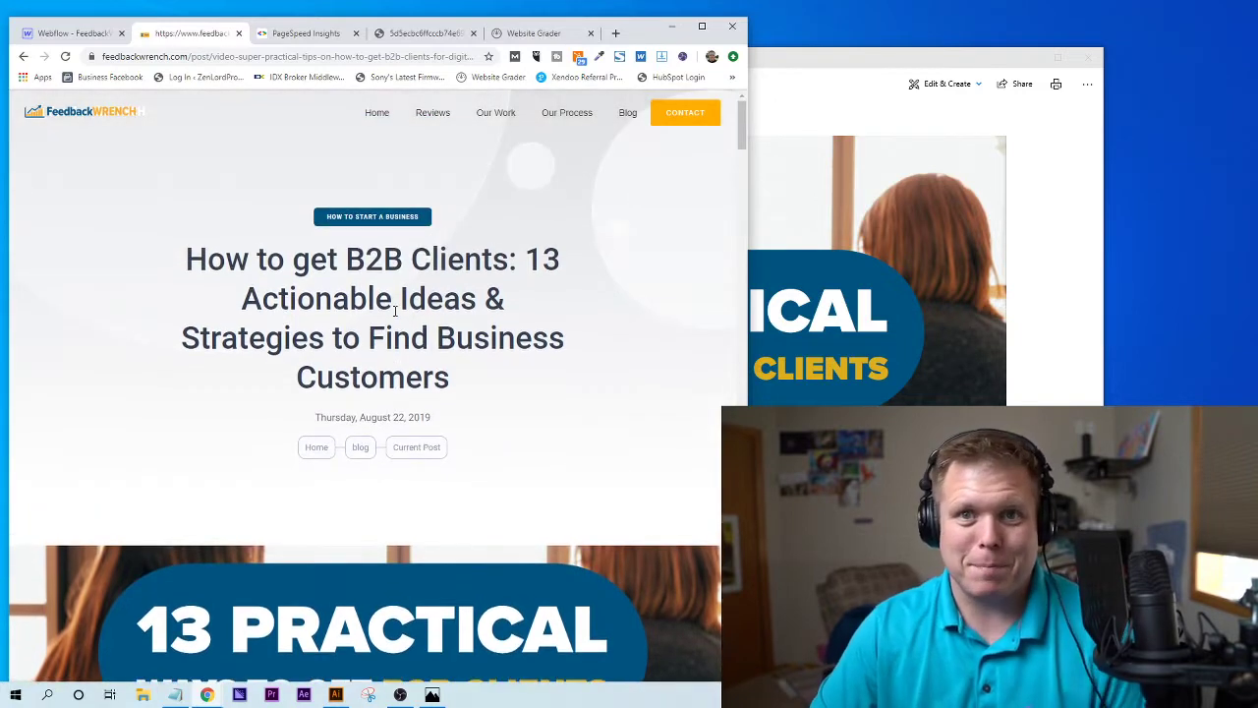
pyautogui.scroll(-1, 395, 311)
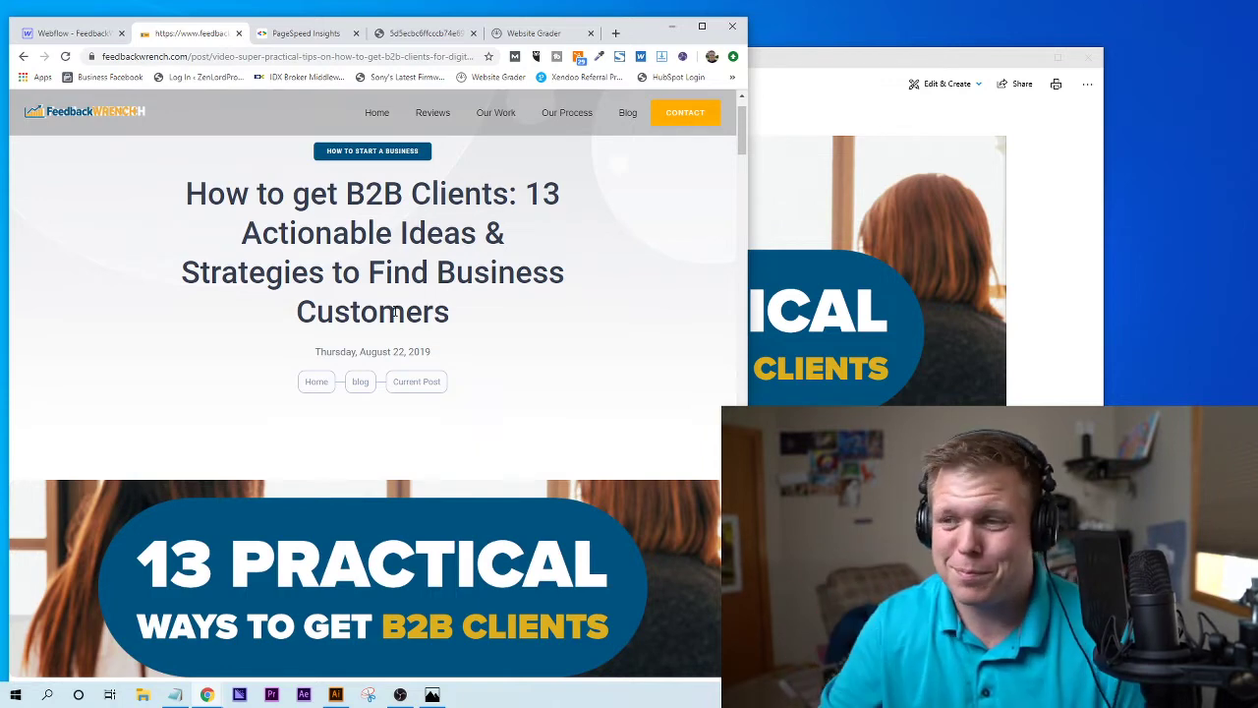
pyautogui.scroll(1, 438, 288)
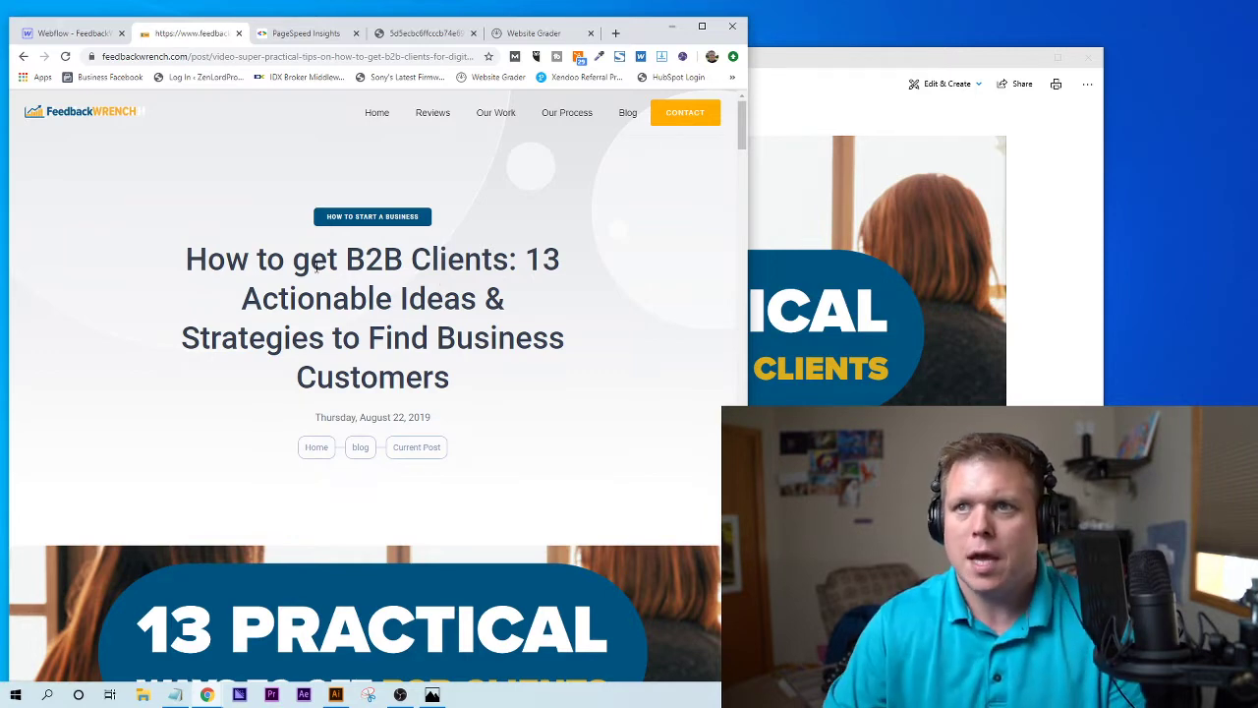
# - From the PageSpeed tab, search the web for 'google pagespeed'
pyautogui.click(313, 33)
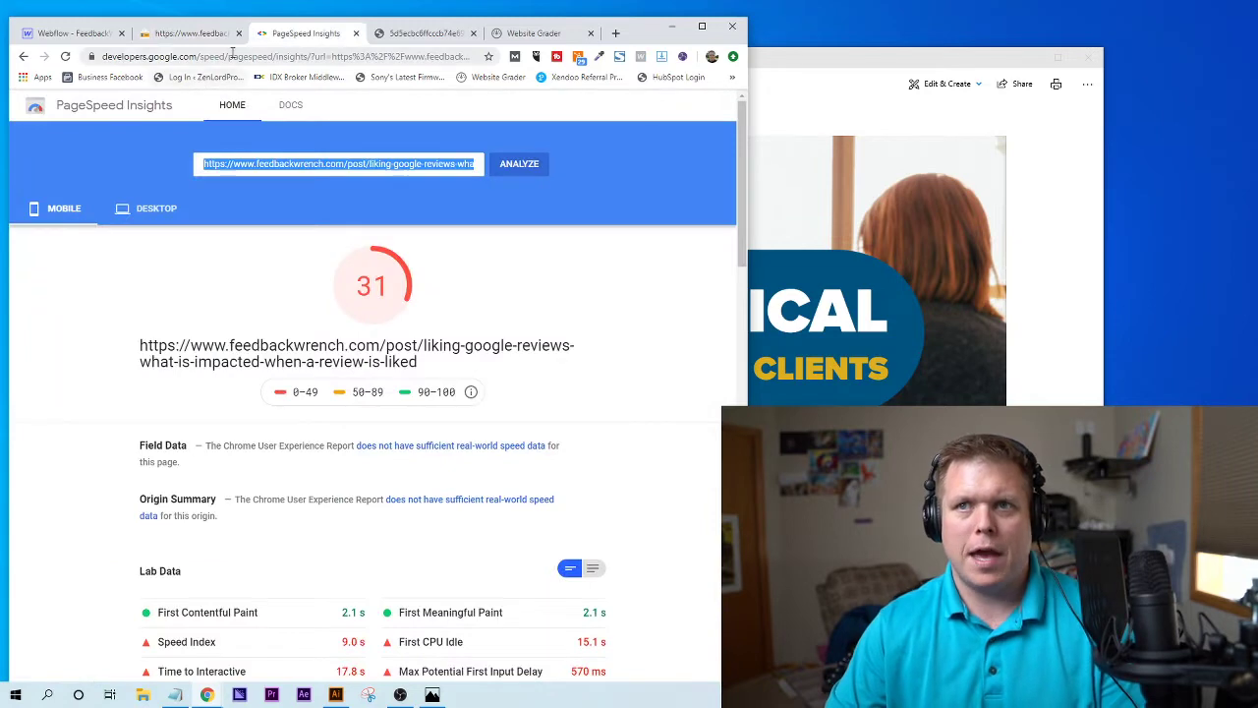
pyautogui.click(233, 57)
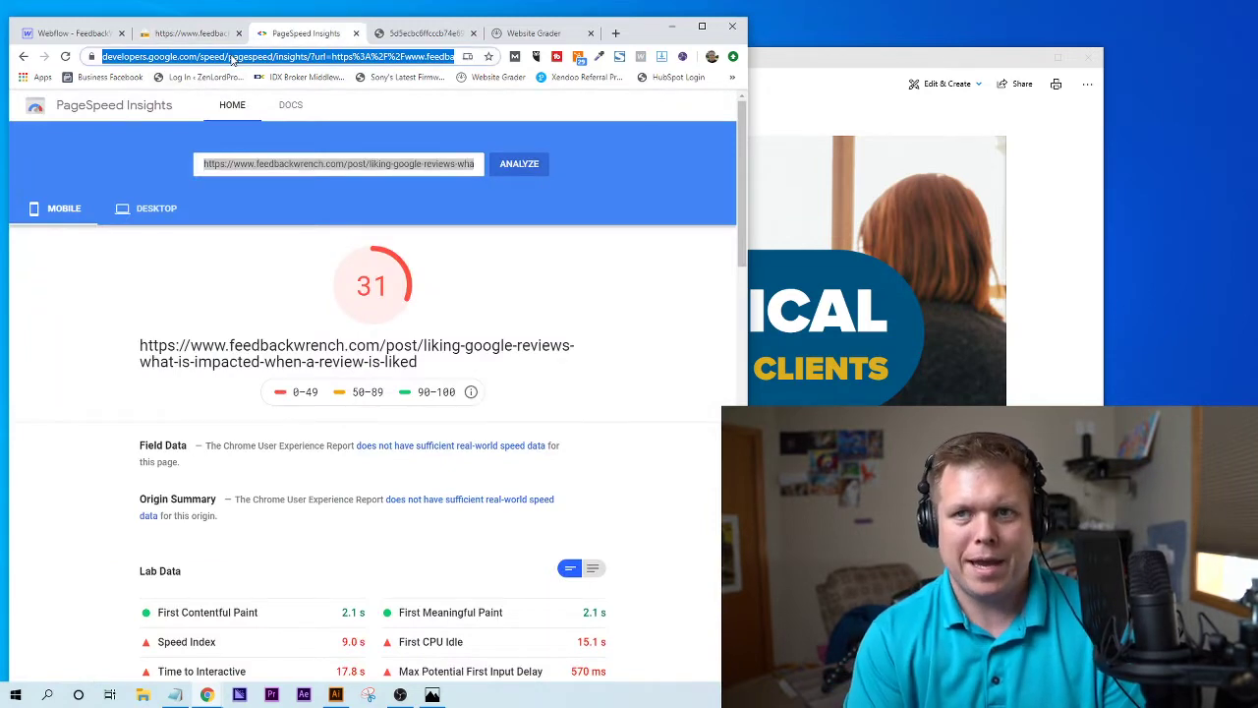
pyautogui.write('pag')
pyautogui.press('BackSpace')
pyautogui.press('BackSpace')
pyautogui.press('BackSpace')
pyautogui.write('goo')
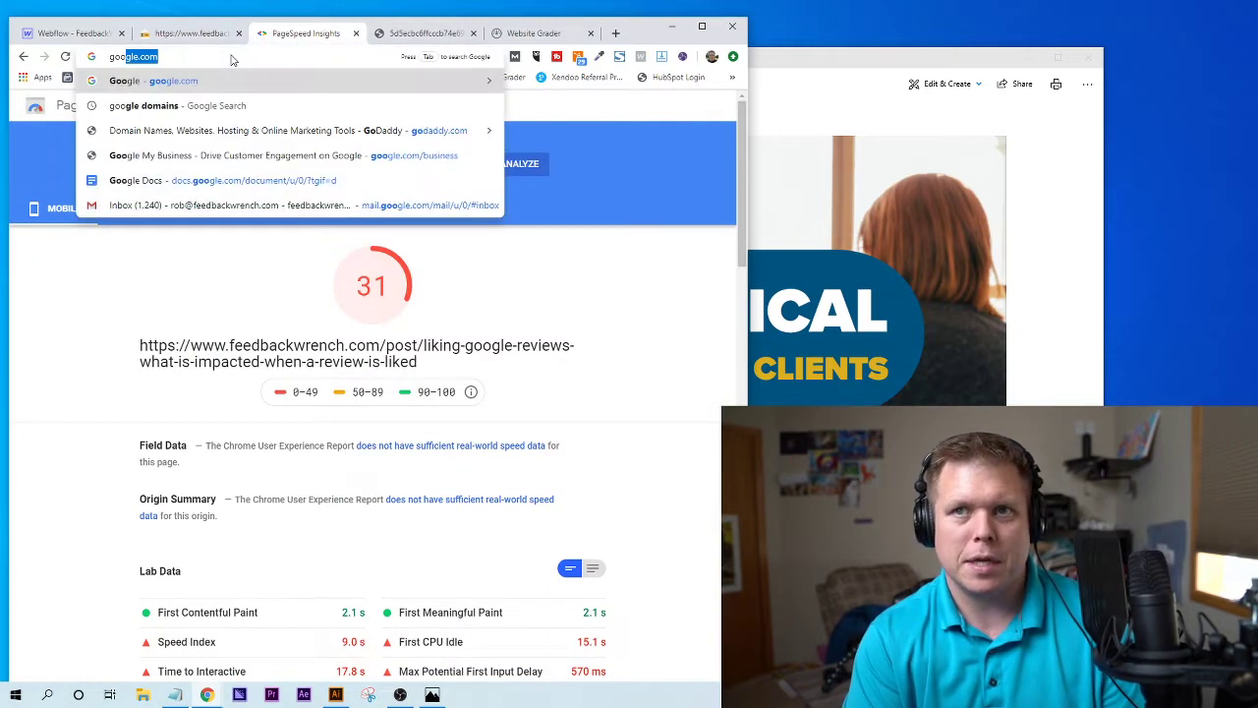
pyautogui.write('gle pagespeed')
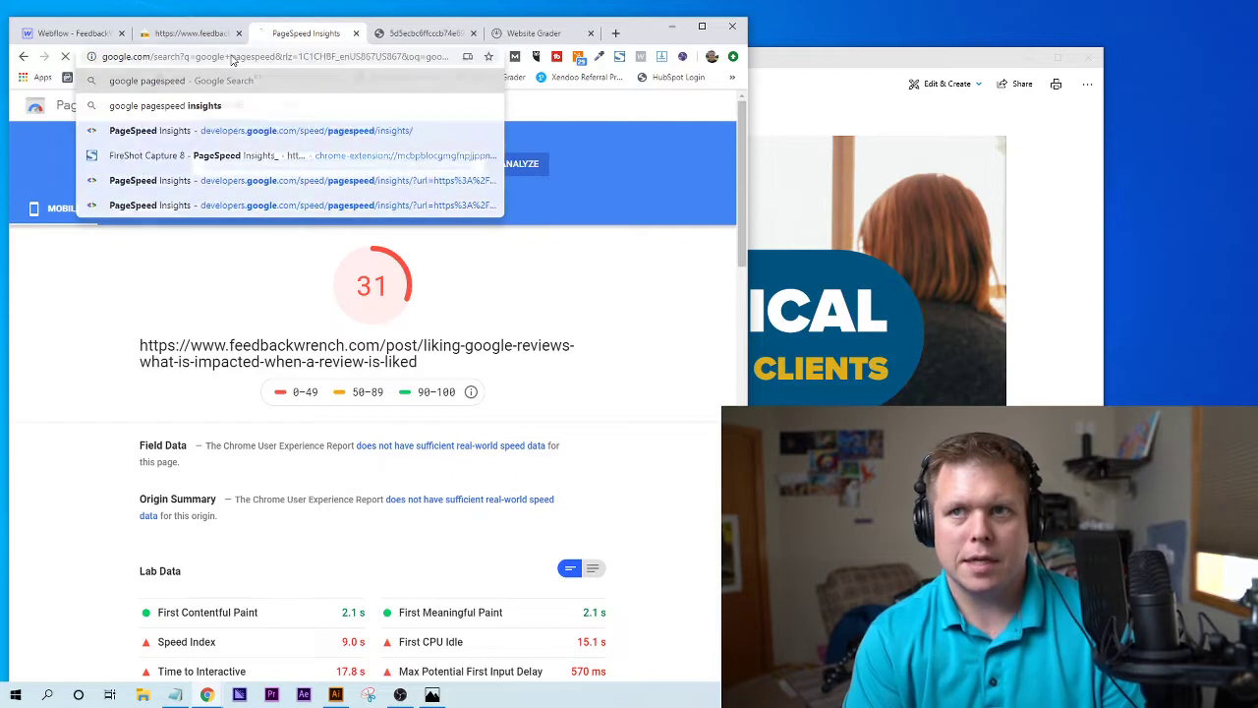
pyautogui.press('Return')
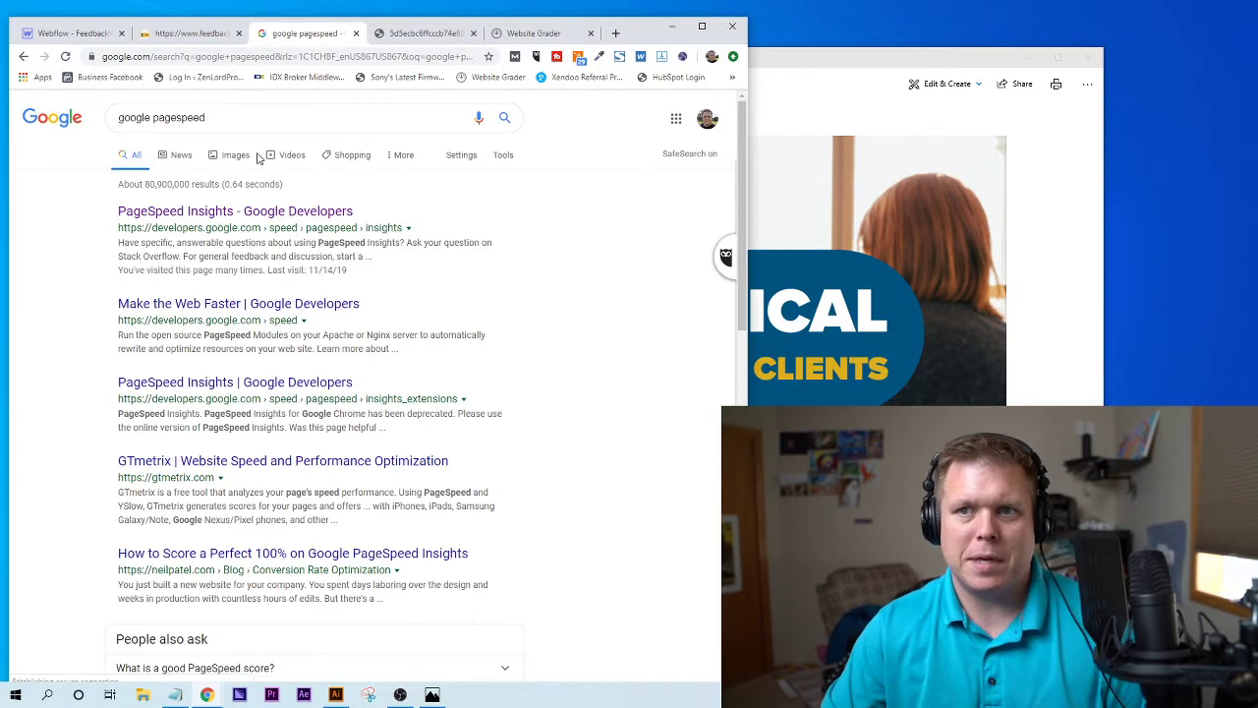
# - Open PageSpeed Insights, paste the liking-google-reviews post URL and analyze it
pyautogui.click(242, 220)
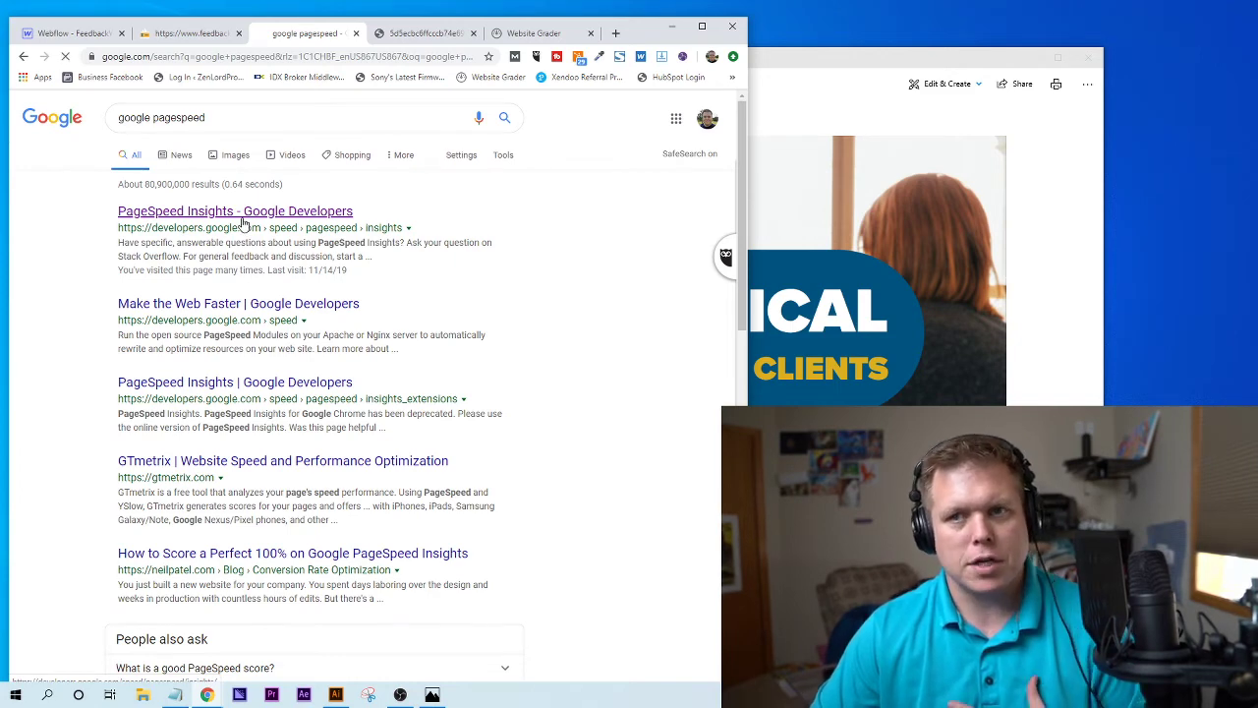
pyautogui.click(303, 216)
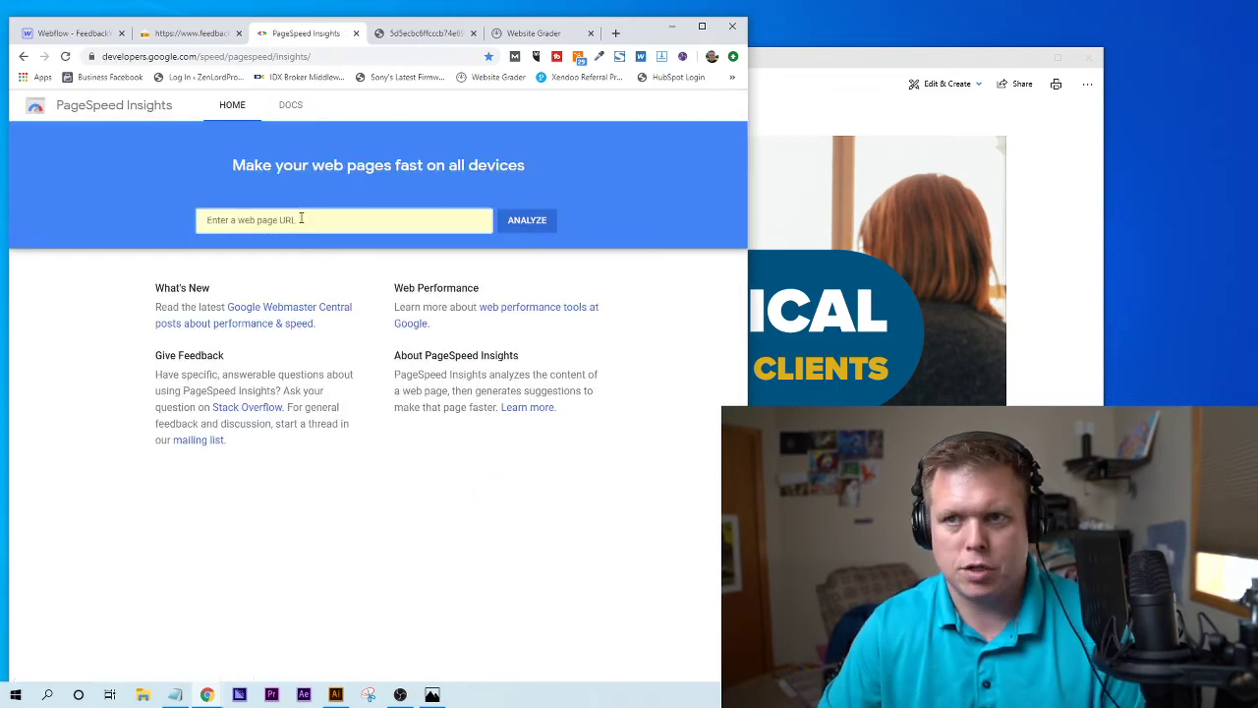
pyautogui.hotkey('ctrl', 'v')
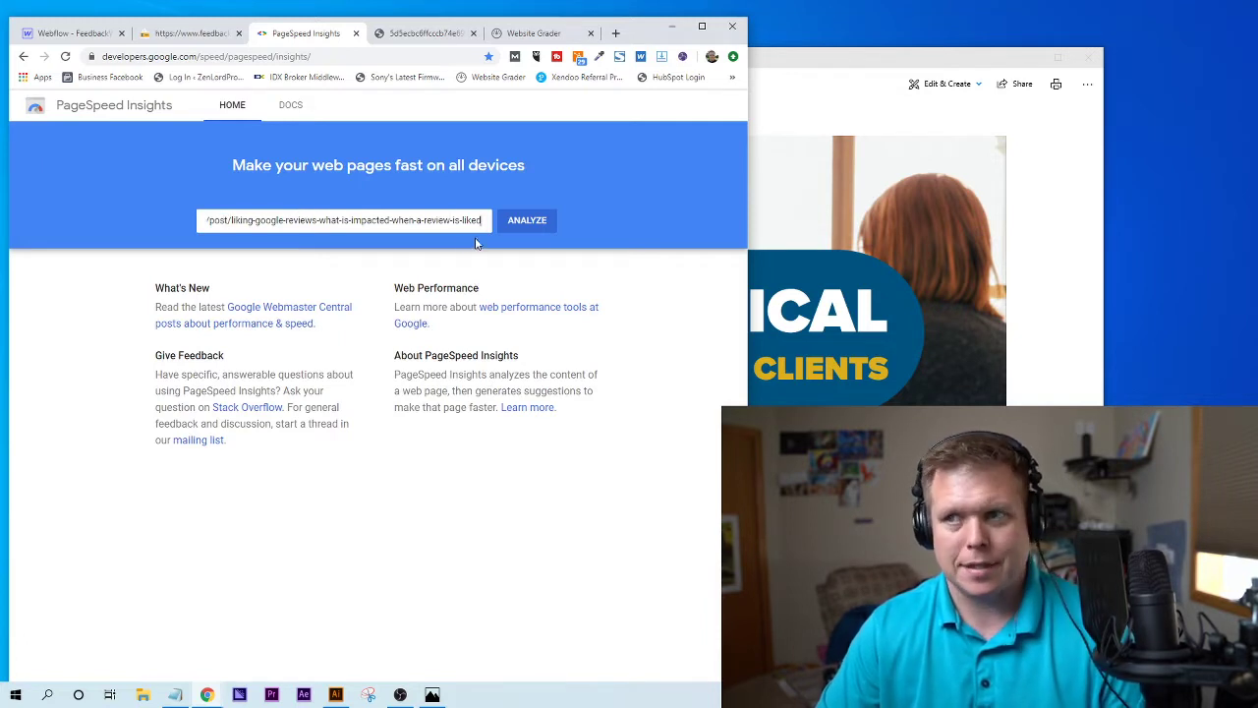
pyautogui.click(525, 221)
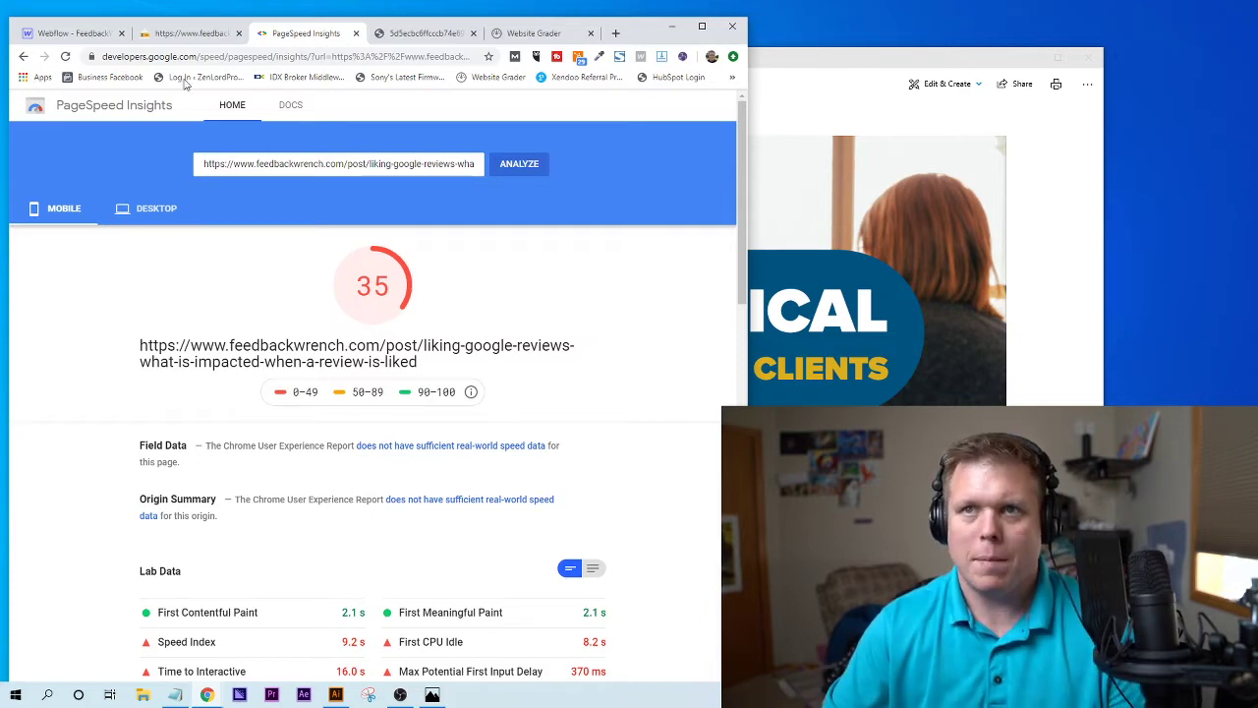
# - Open the B2B clients post's page source in a new tab, scroll through it, and return to the post
pyautogui.click(189, 39)
pyautogui.rightClick(655, 414)
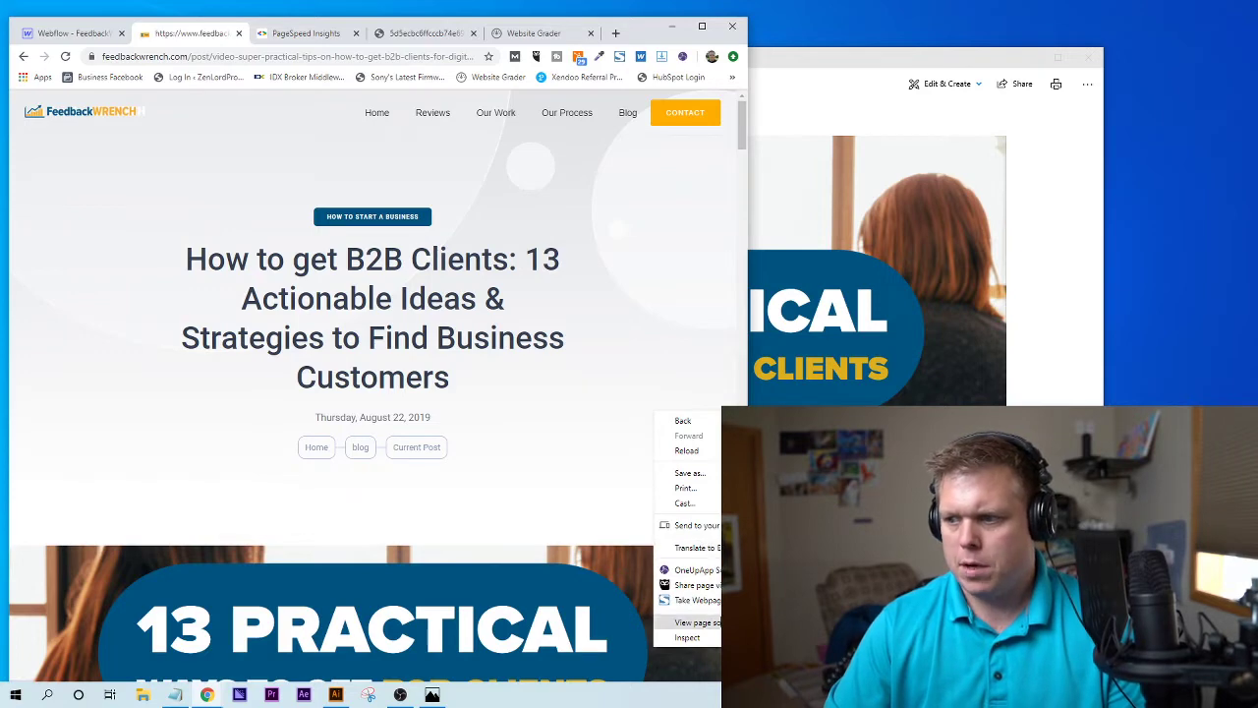
pyautogui.click(698, 622)
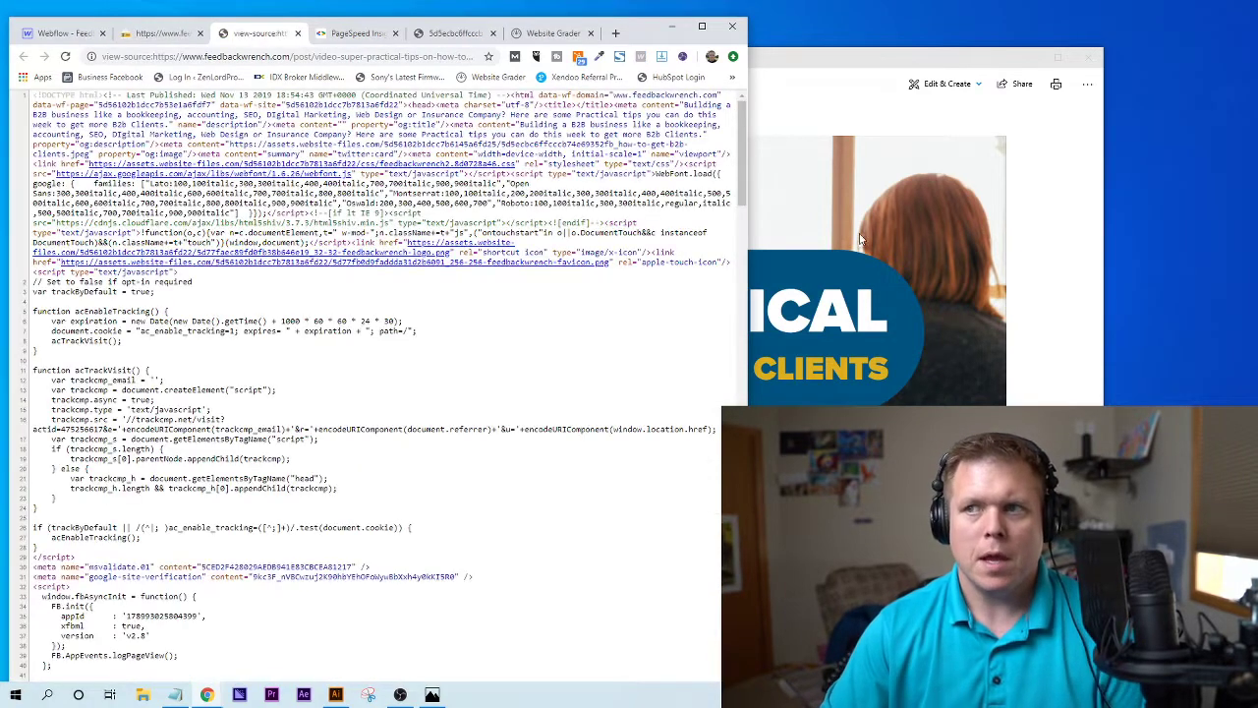
pyautogui.scroll(-5, 546, 252)
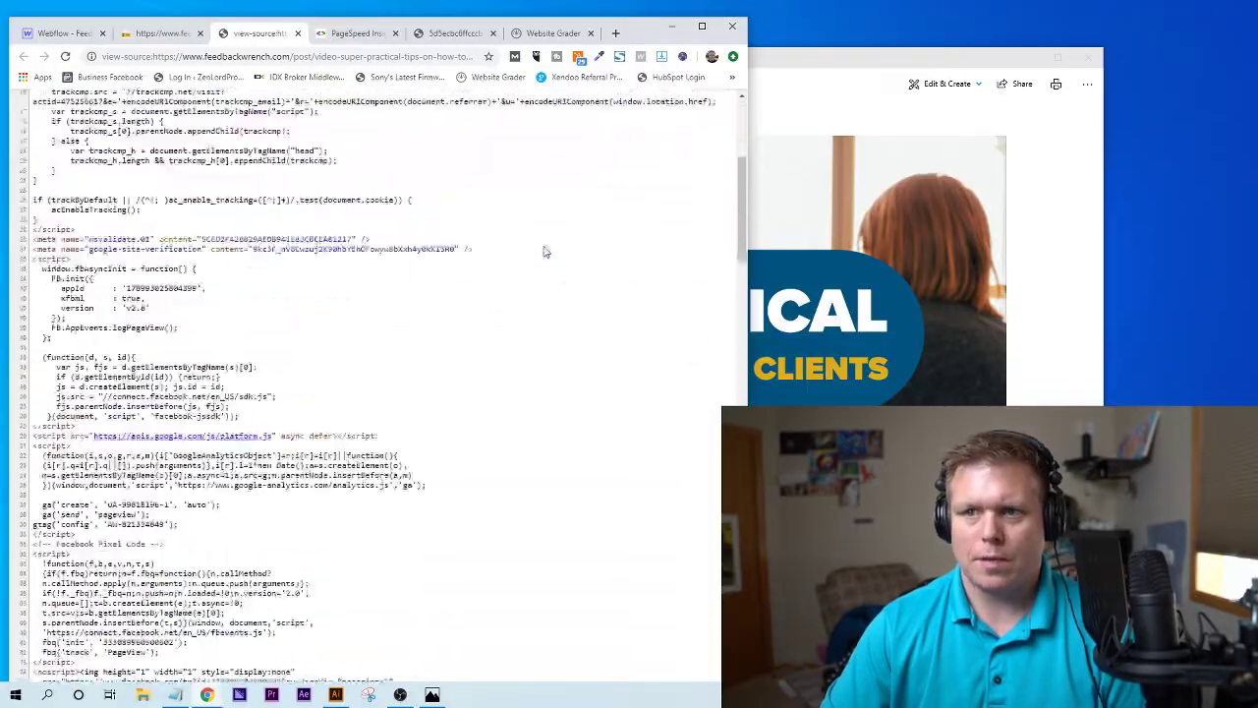
pyautogui.scroll(-15, 546, 251)
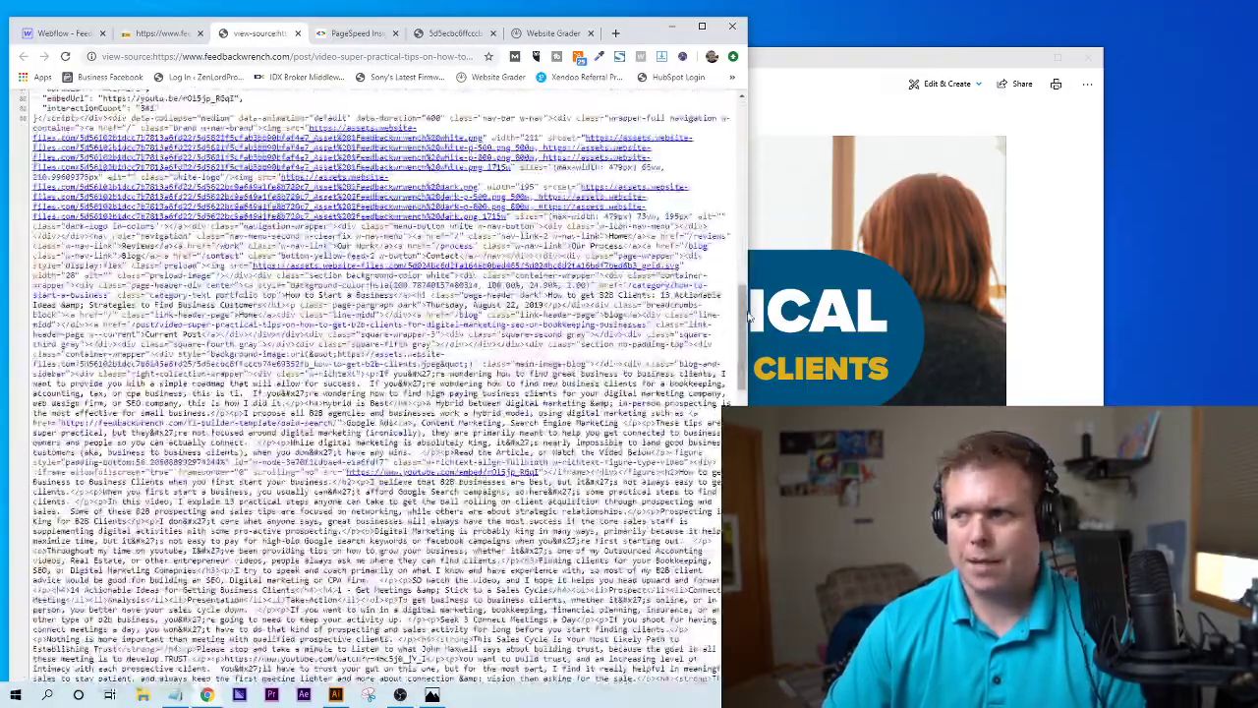
pyautogui.scroll(-15, 744, 339)
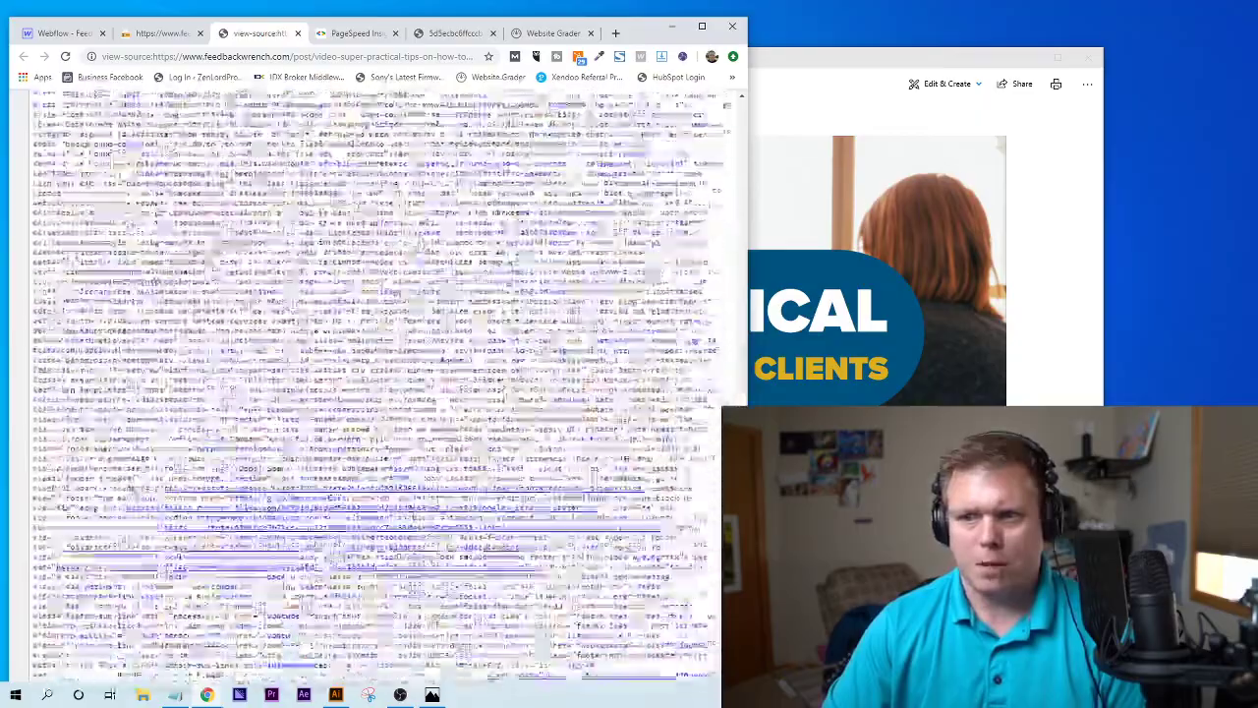
pyautogui.scroll(-10, 710, 169)
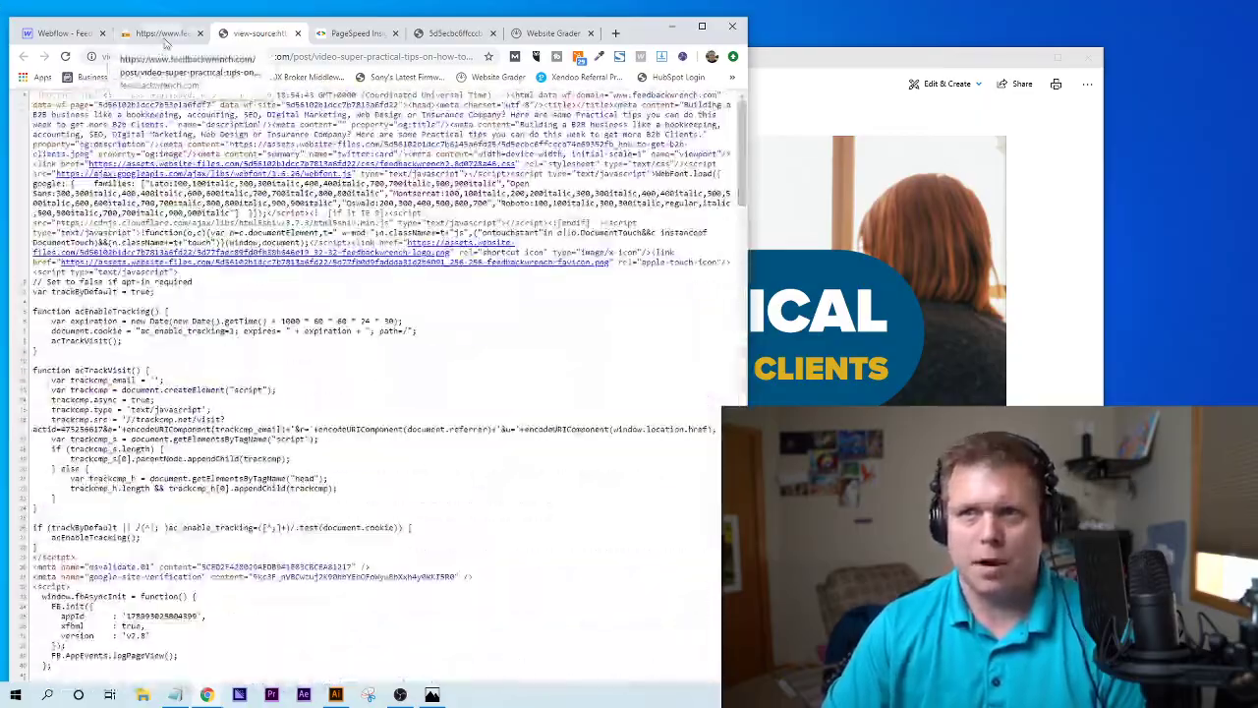
pyautogui.hotkey('ctrl', 'pageup')
pyautogui.moveTo(743, 133)
pyautogui.mouseDown()
pyautogui.moveTo(745, 378)
pyautogui.moveTo(745, 126)
pyautogui.mouseUp()
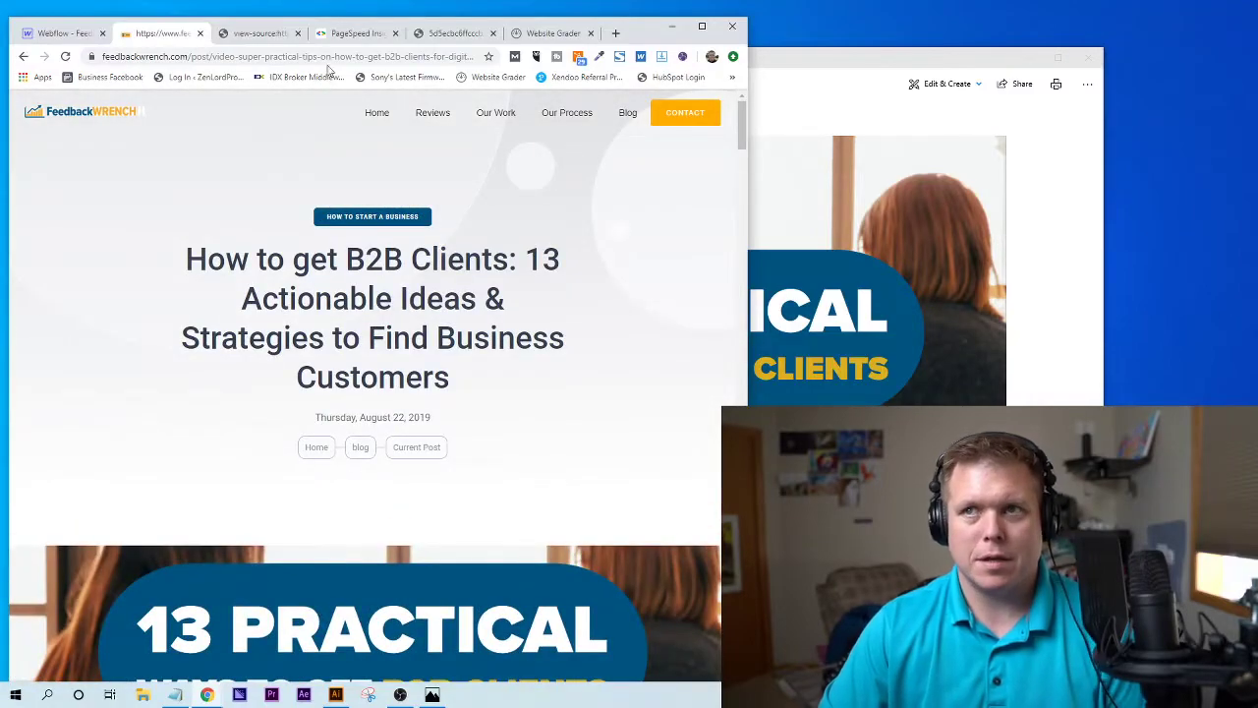
# - Compare the desktop score of 82 with mobile 35, then scroll to the mobile Opportunities list
pyautogui.click(357, 36)
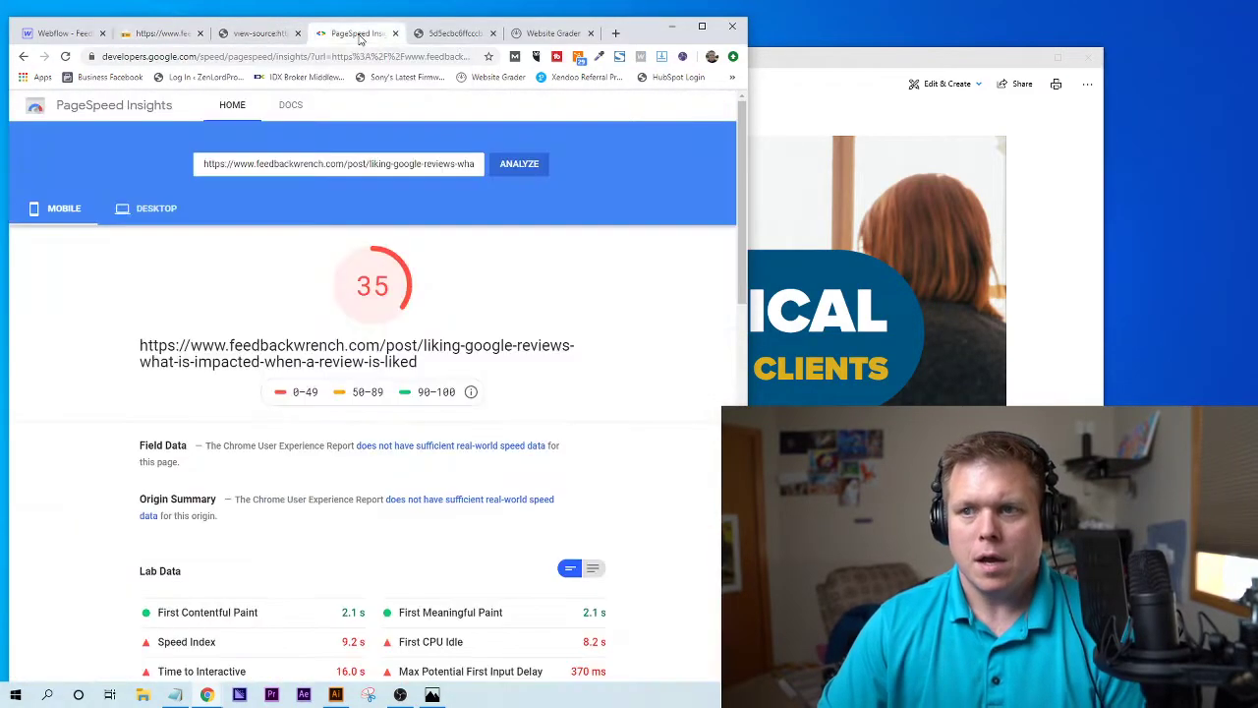
pyautogui.click(158, 216)
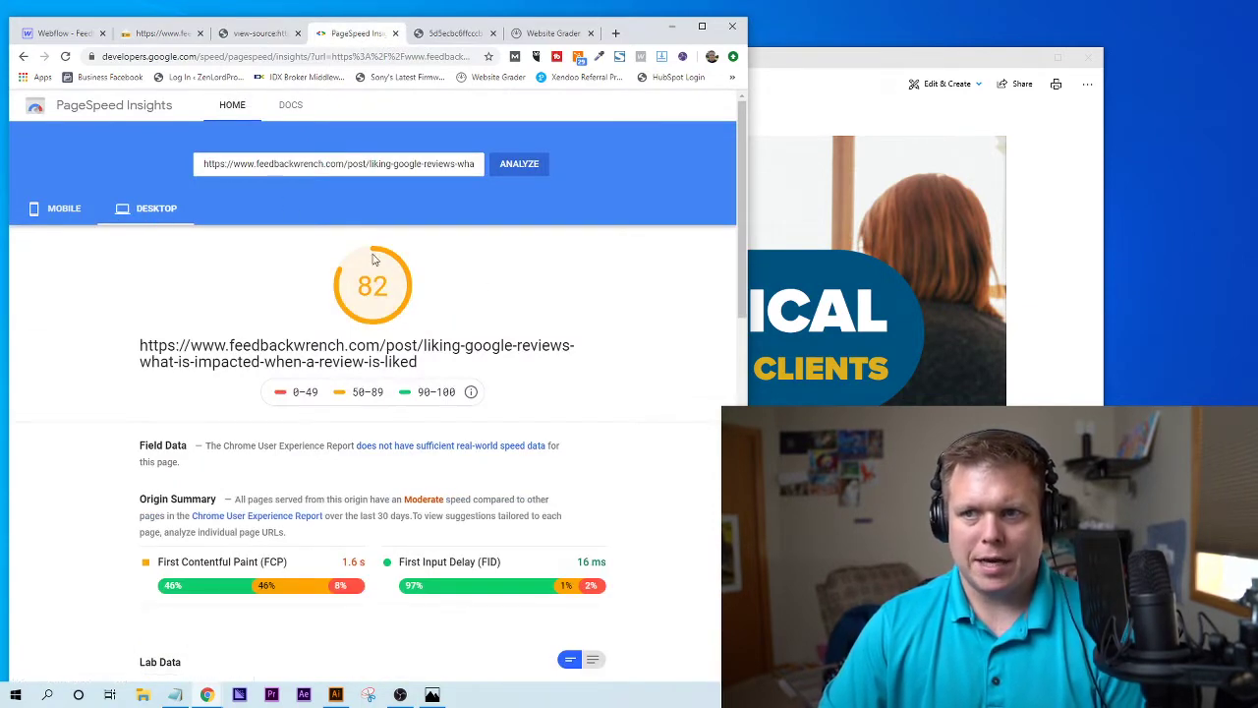
pyautogui.click(71, 214)
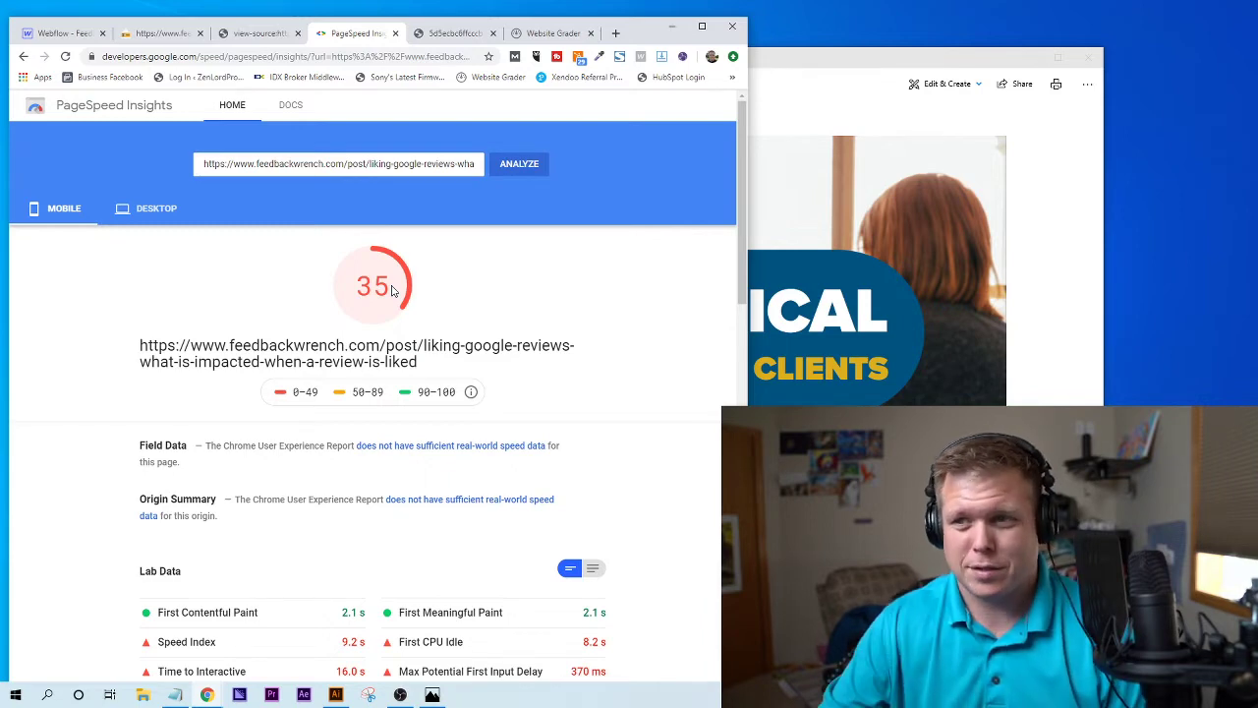
pyautogui.scroll(-1, 604, 415)
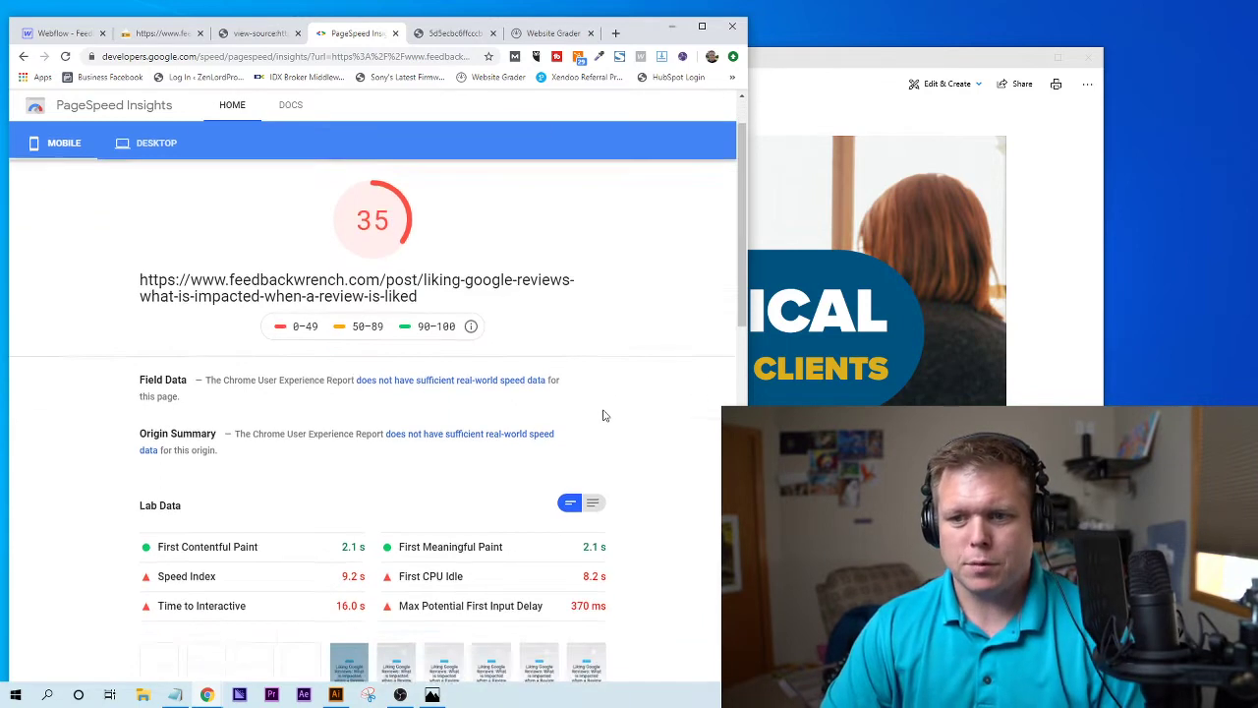
pyautogui.scroll(-2, 604, 415)
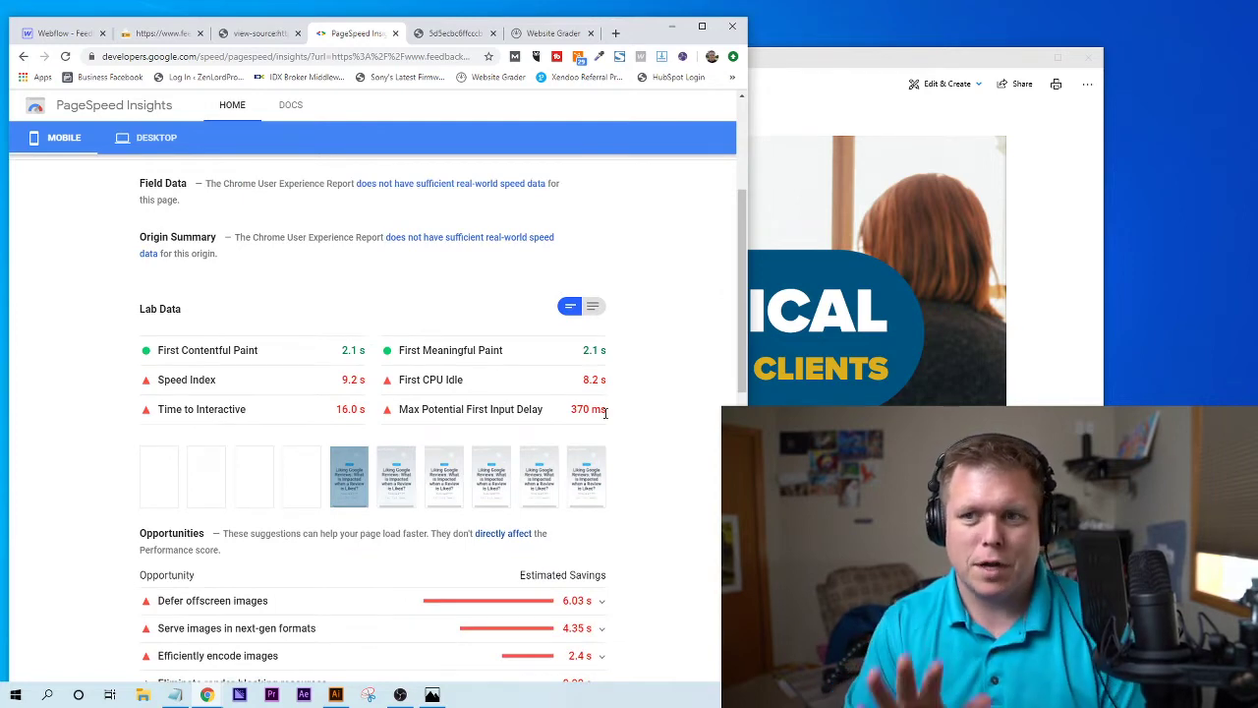
pyautogui.scroll(-2, 605, 413)
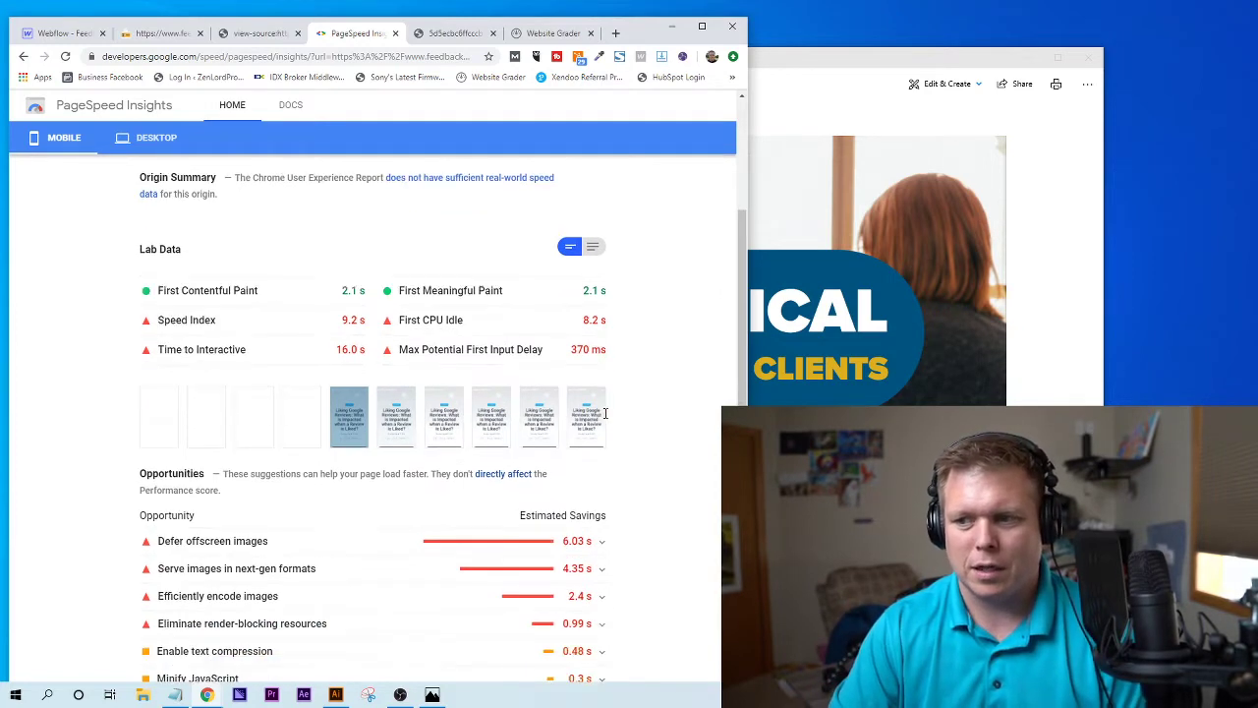
pyautogui.scroll(-1, 657, 420)
pyautogui.scroll(-1, 657, 420)
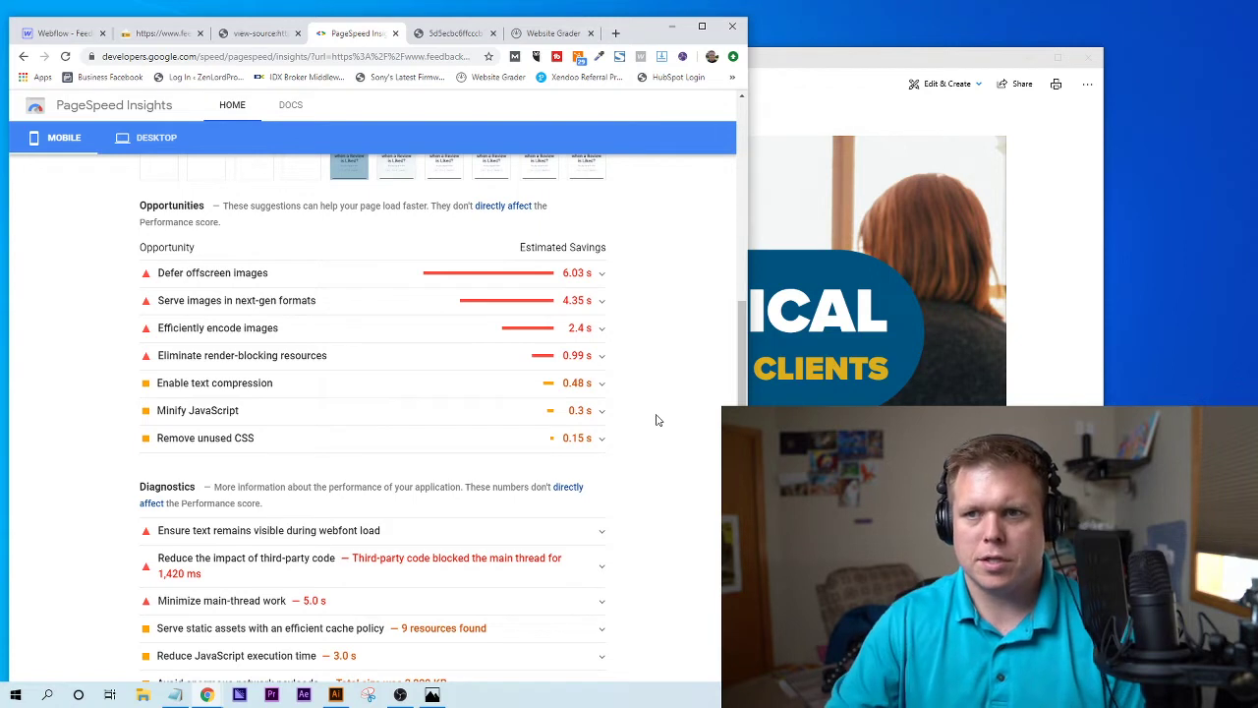
# - Expand 'Defer offscreen images' and 'Serve images in next-gen formats' and highlight the two largest images
pyautogui.click(301, 281)
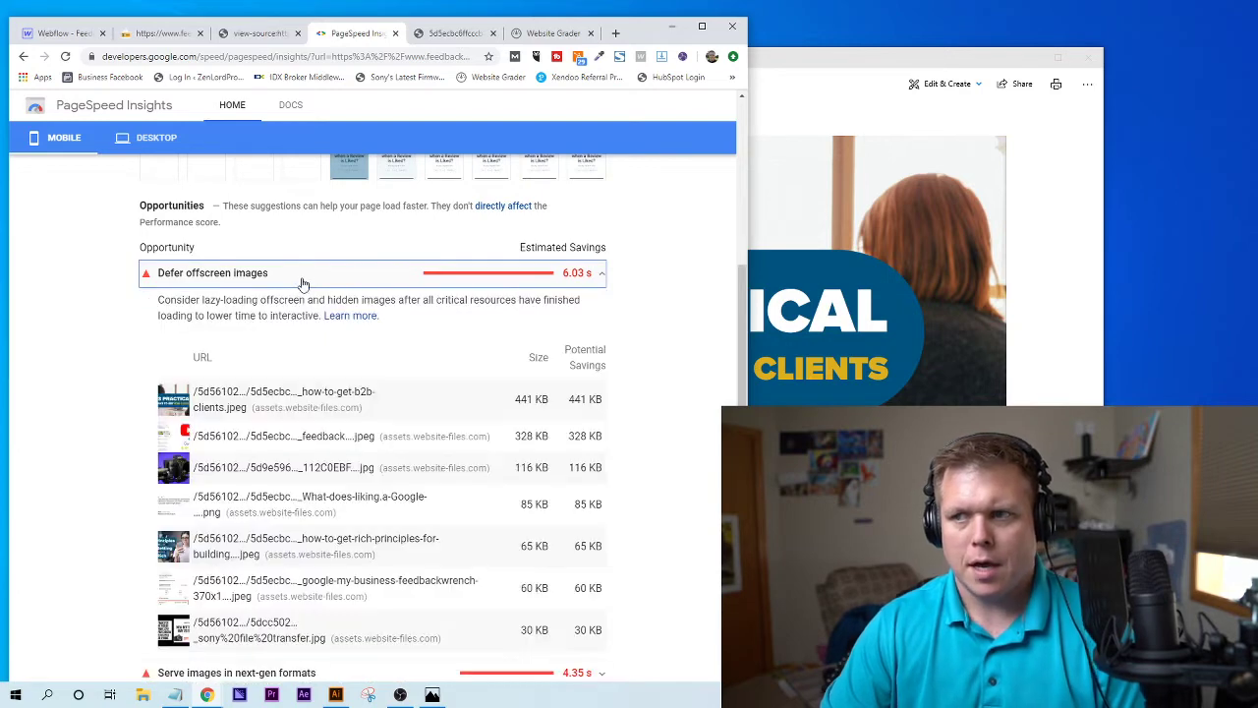
pyautogui.scroll(-3, 578, 412)
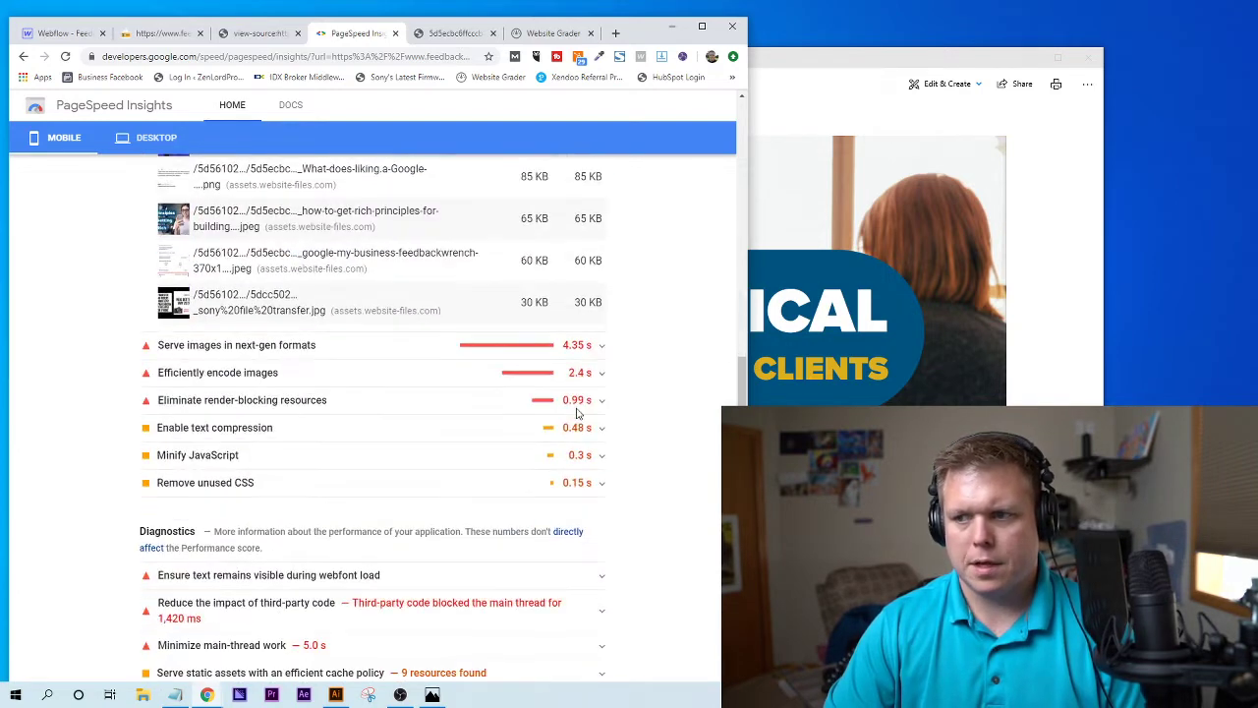
pyautogui.click(588, 354)
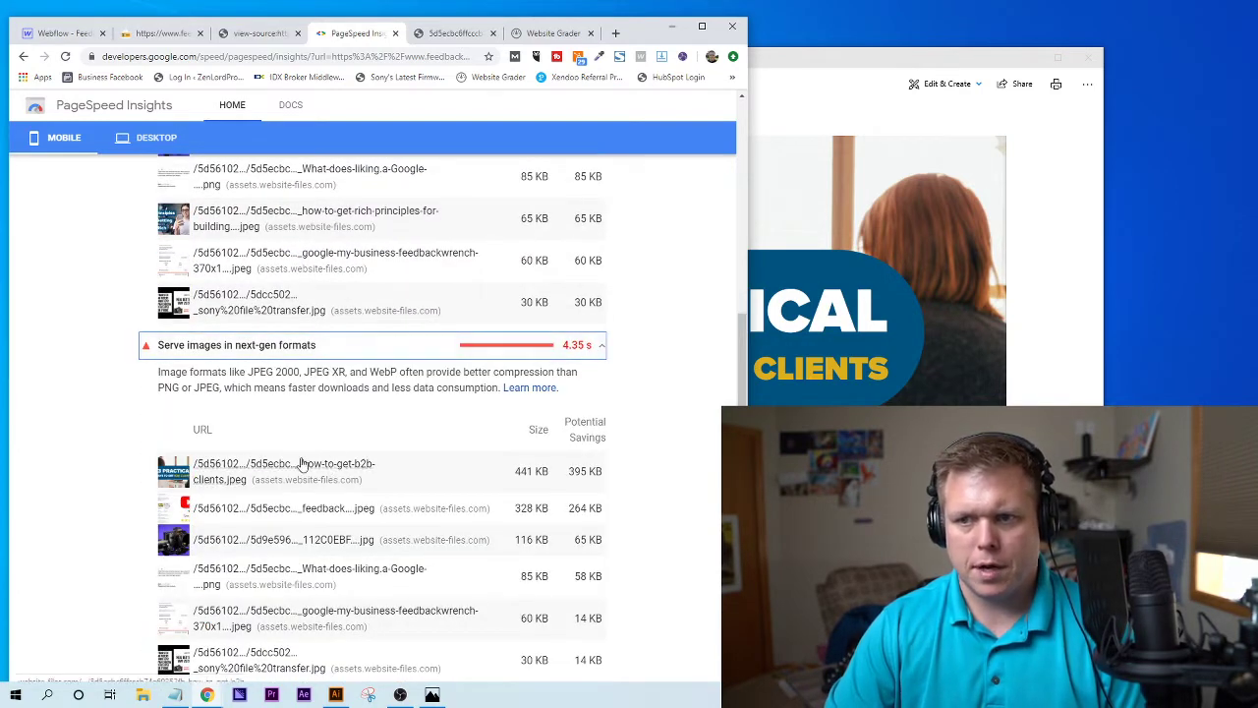
pyautogui.scroll(2, 166, 385)
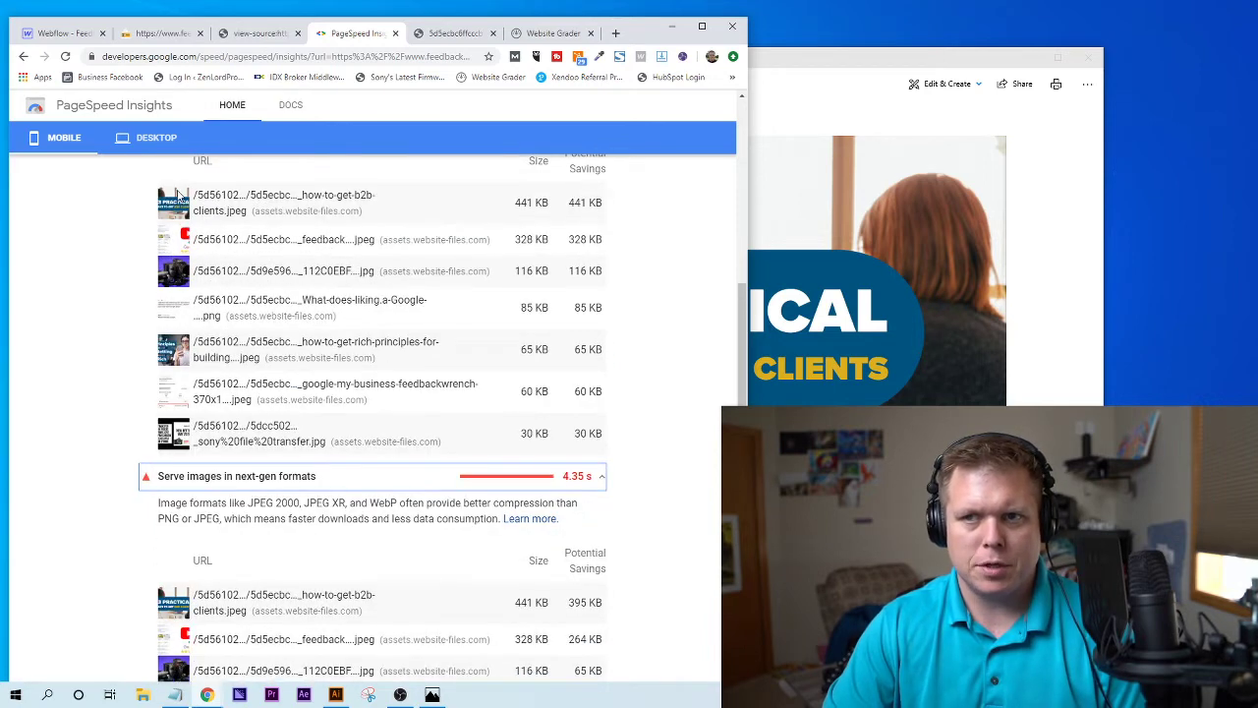
pyautogui.scroll(1, 610, 237)
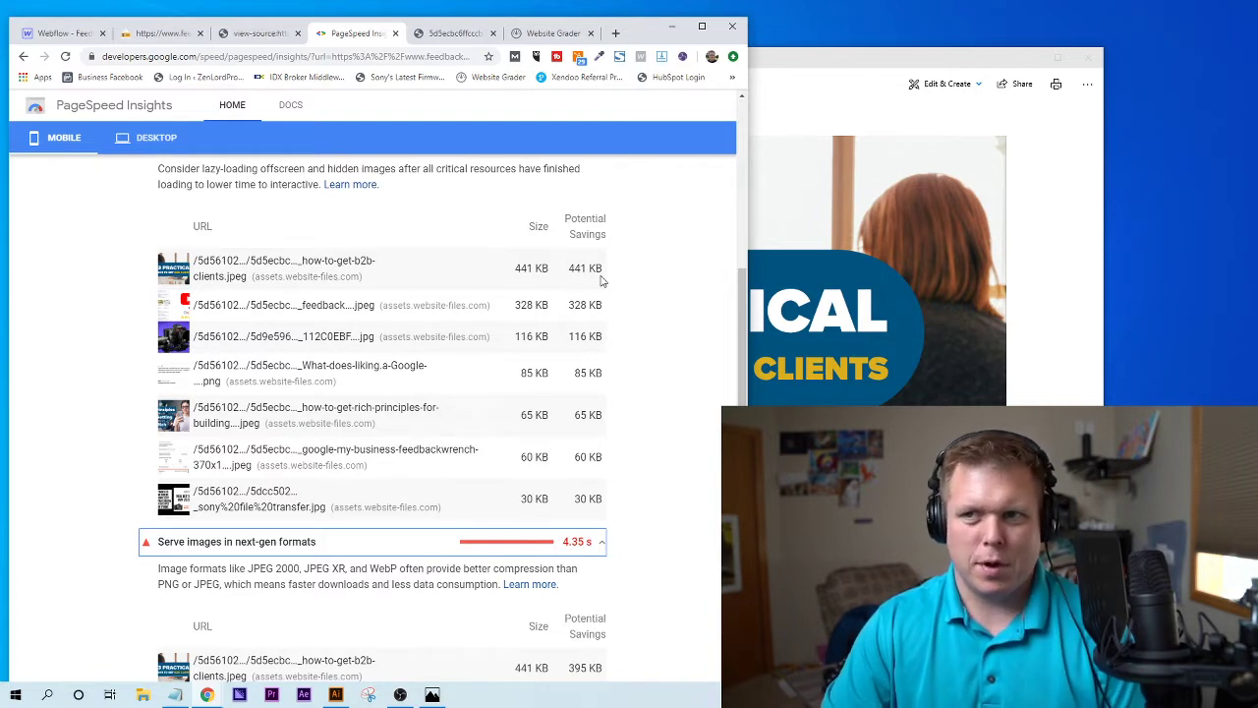
pyautogui.moveTo(511, 267); pyautogui.dragTo(604, 313)
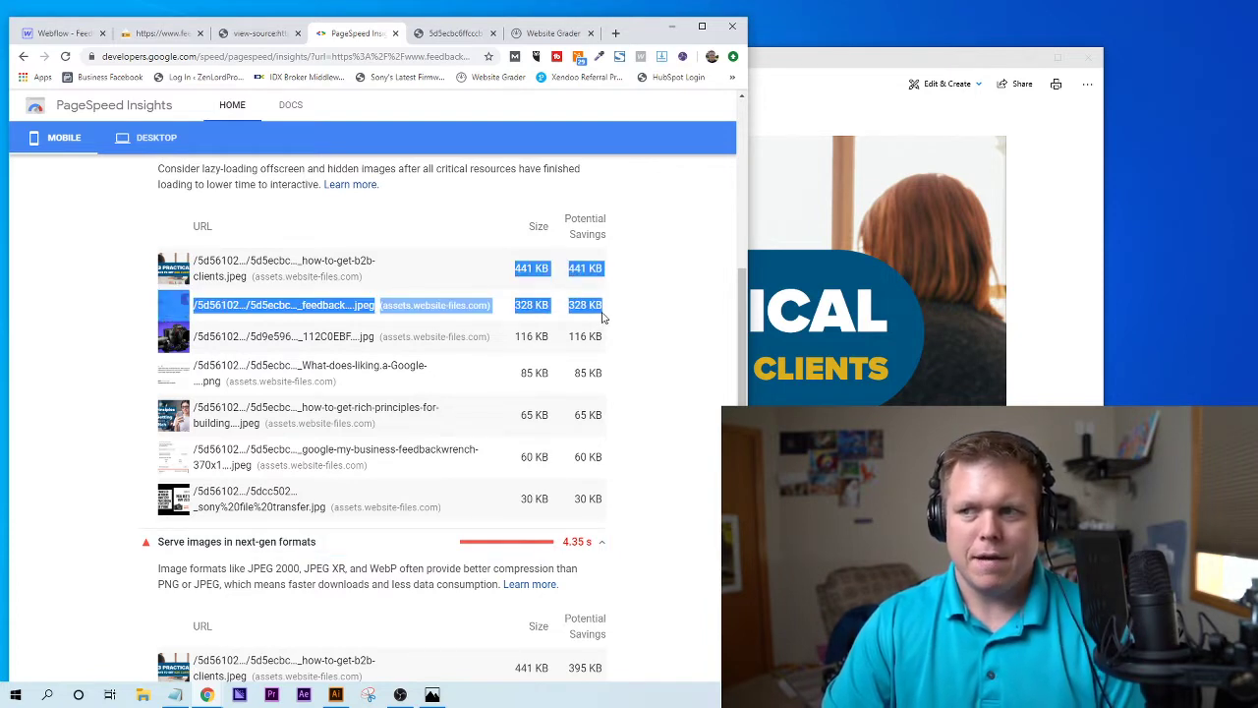
pyautogui.click(602, 310)
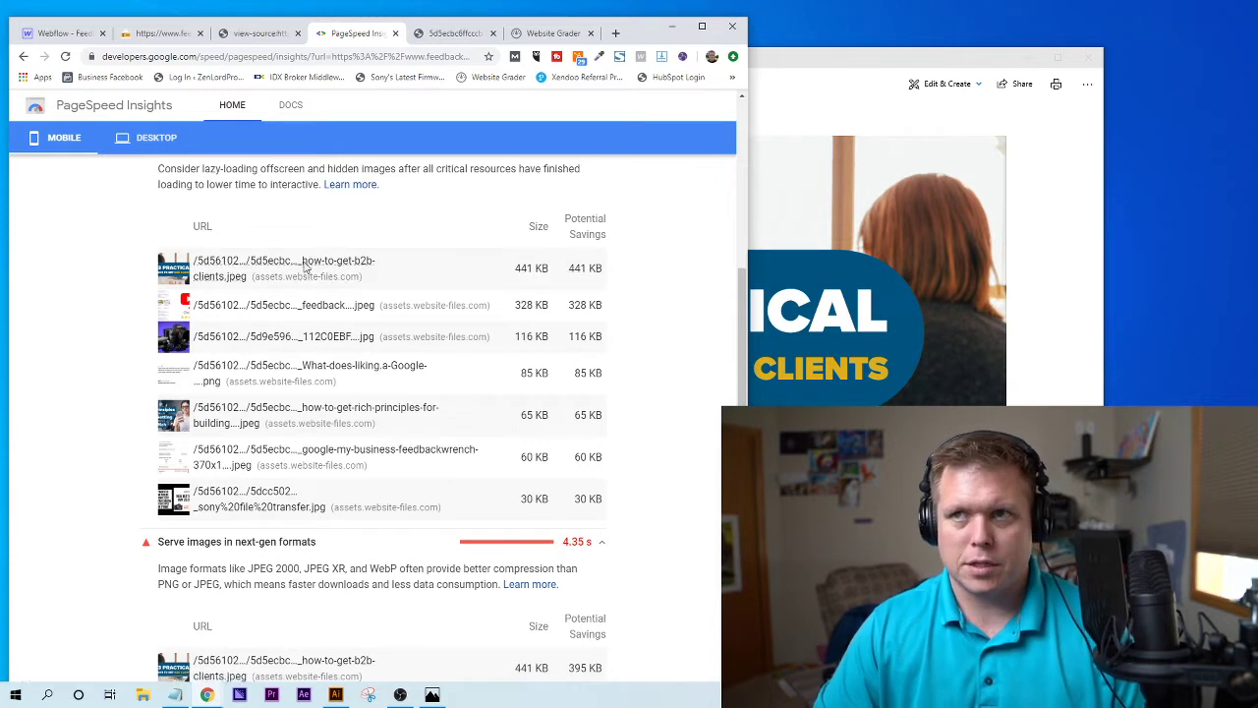
# - Save the B2B clients header graphic from the PageSpeed image list to Downloads
pyautogui.click(305, 261)
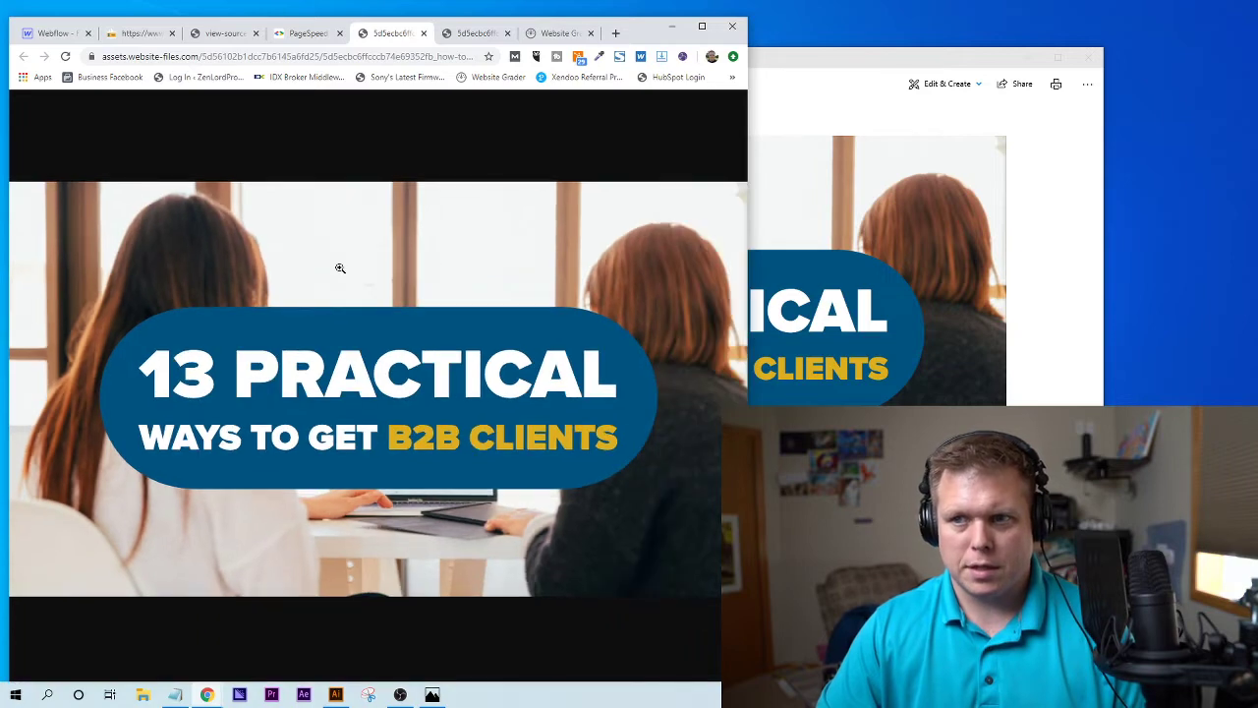
pyautogui.rightClick(344, 232)
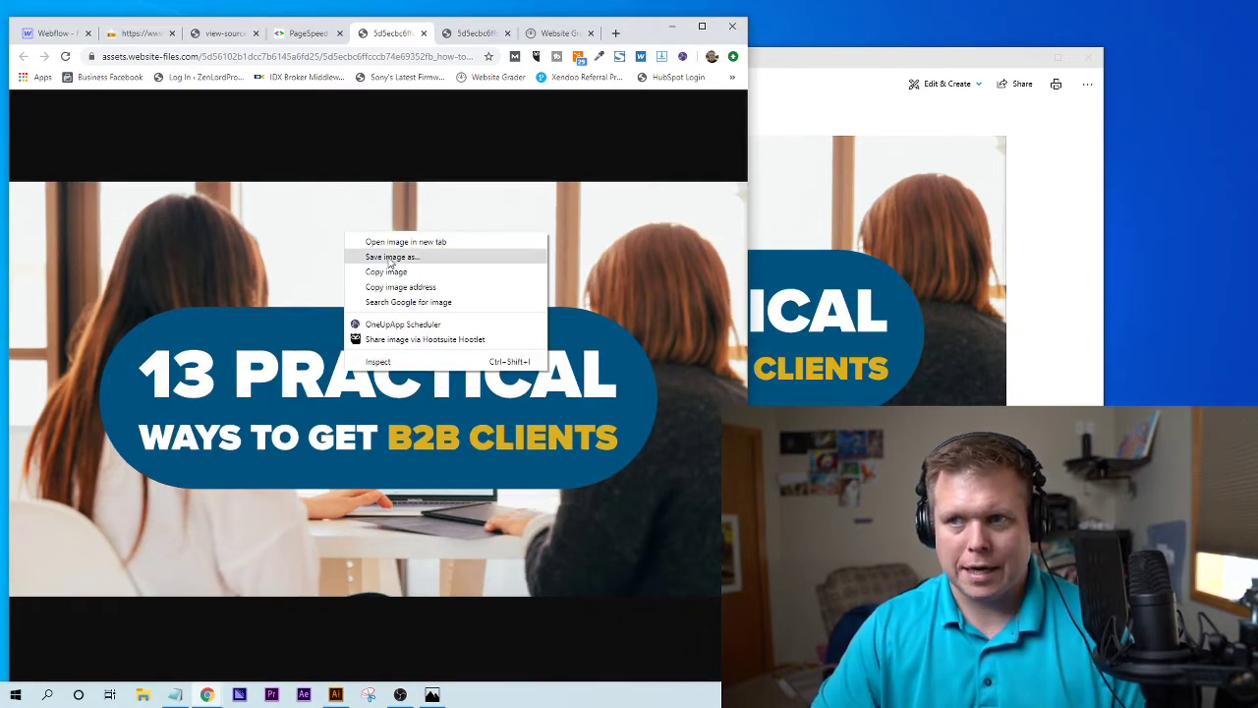
pyautogui.click(392, 256)
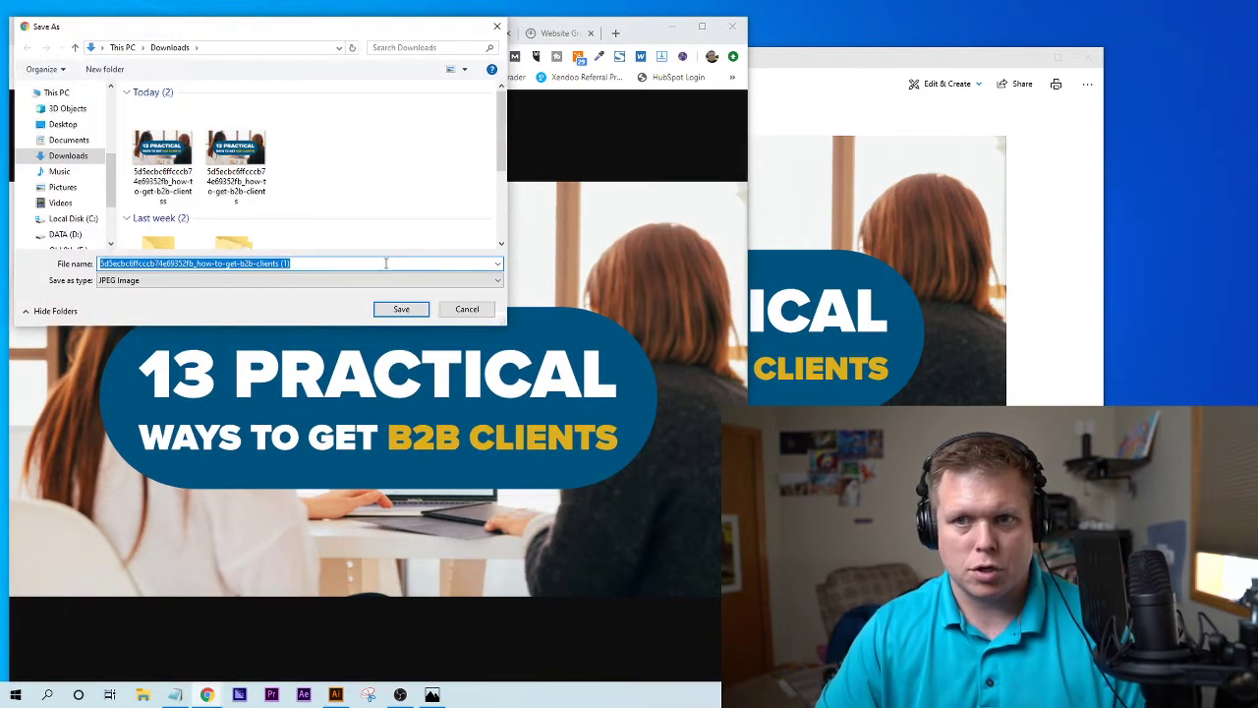
pyautogui.click(397, 311)
# - Revisit the B2B clients article and its page source tab
pyautogui.click(304, 33)
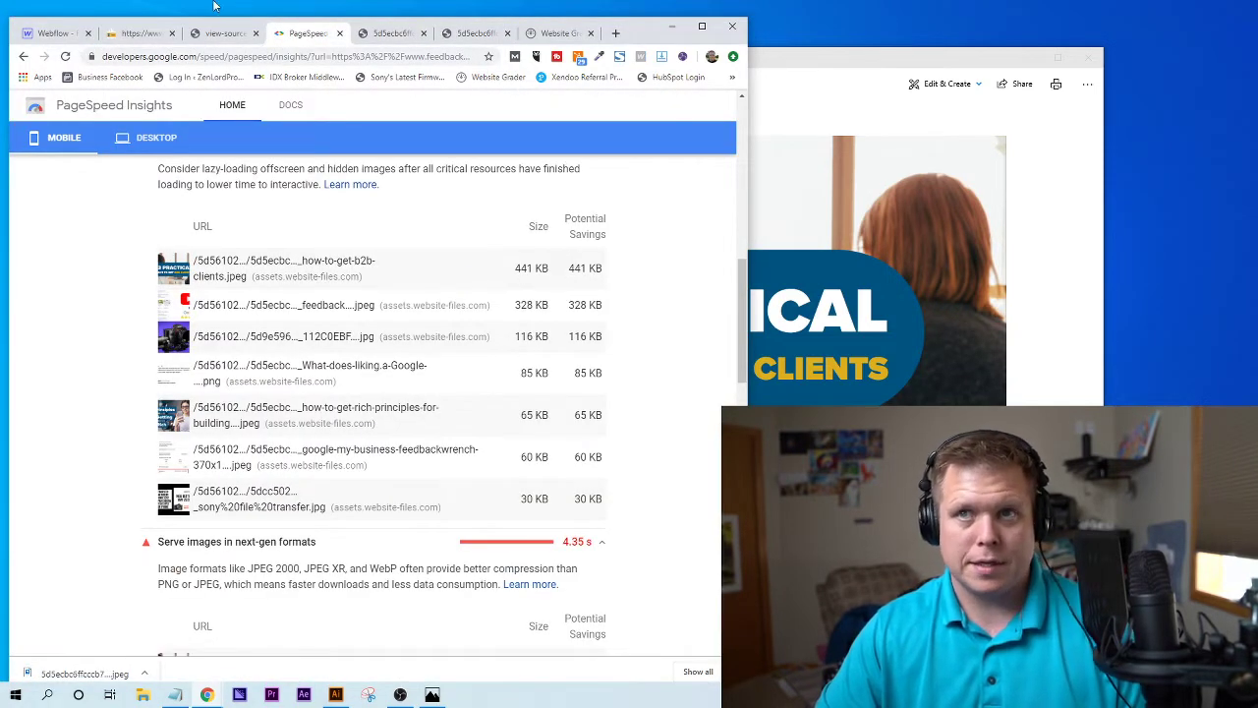
pyautogui.click(138, 33)
pyautogui.scroll(-5, 436, 315)
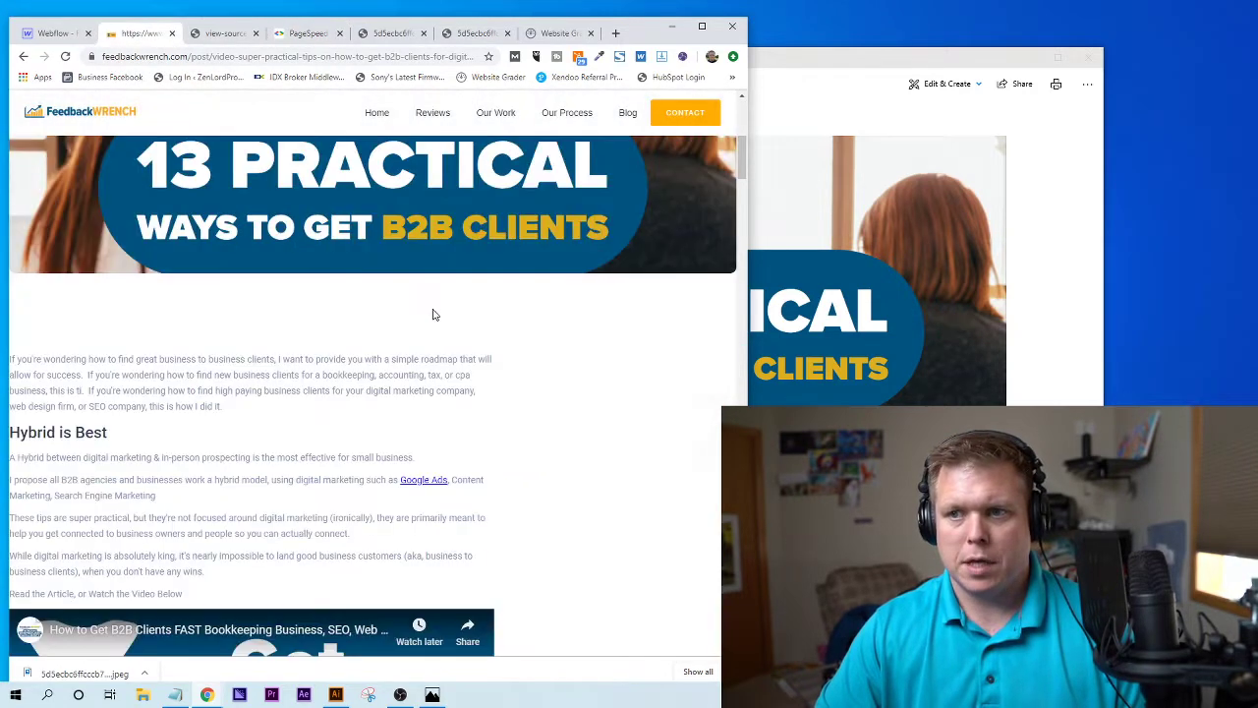
pyautogui.scroll(2, 435, 315)
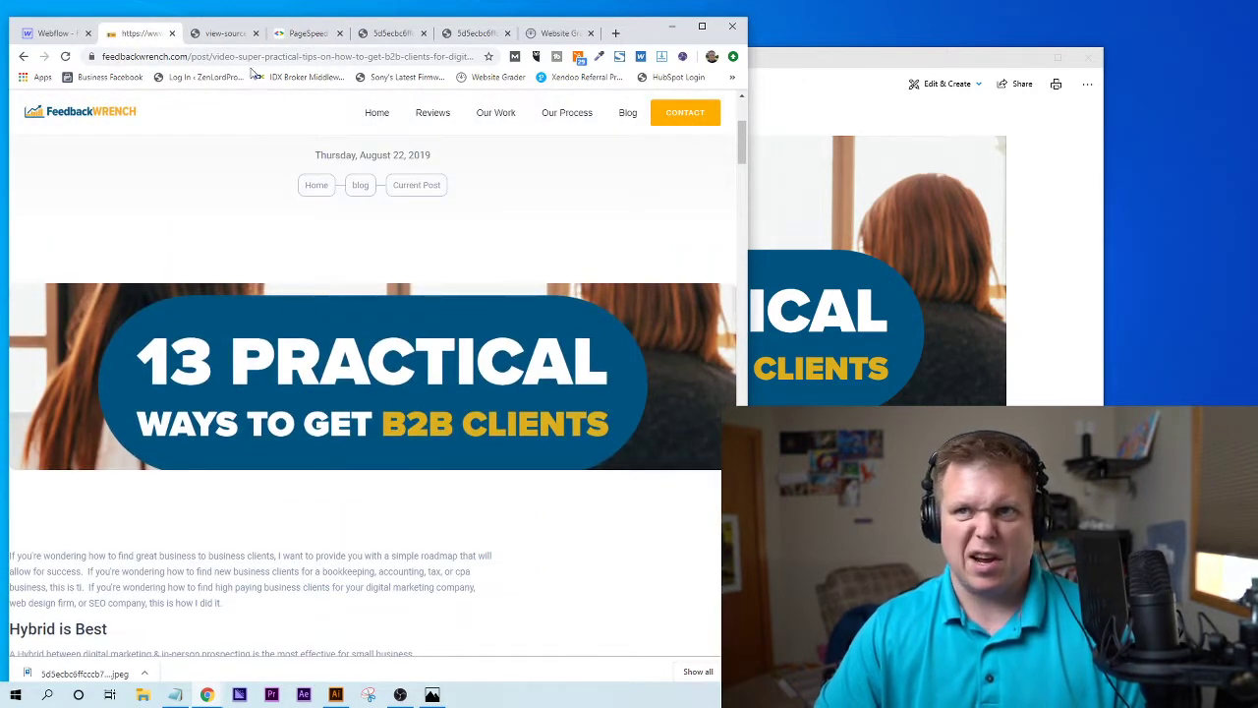
pyautogui.click(228, 33)
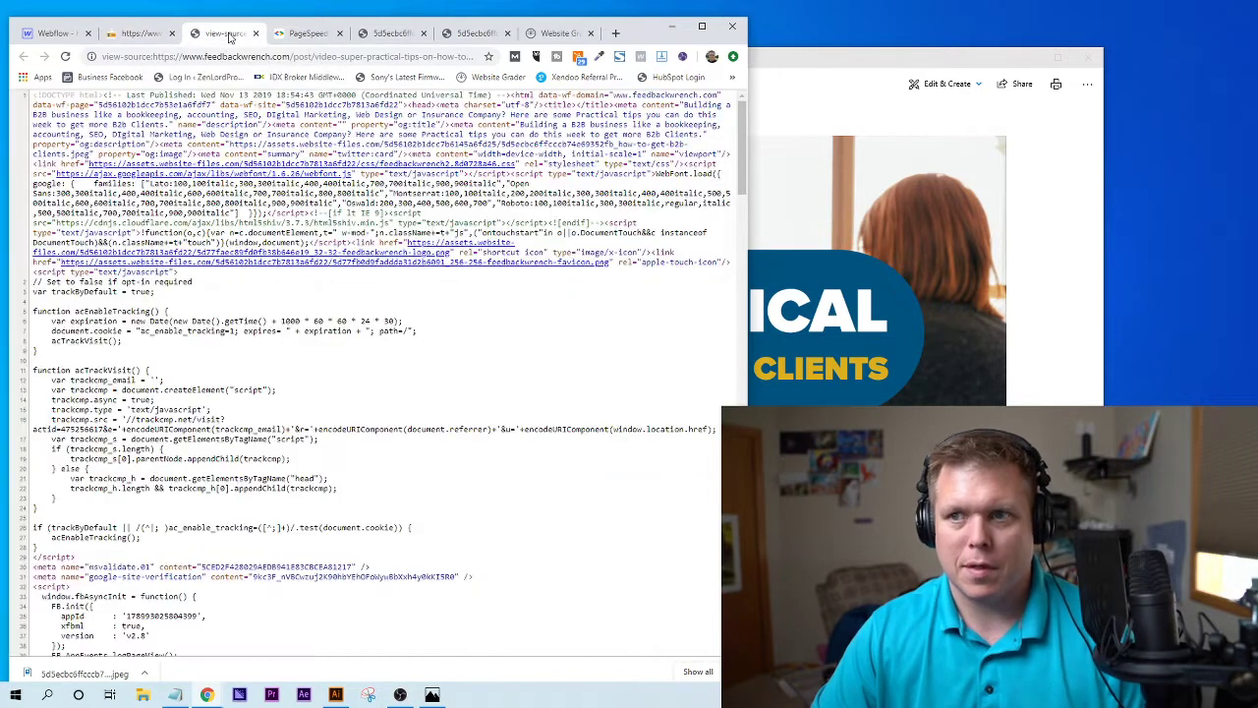
pyautogui.click(307, 34)
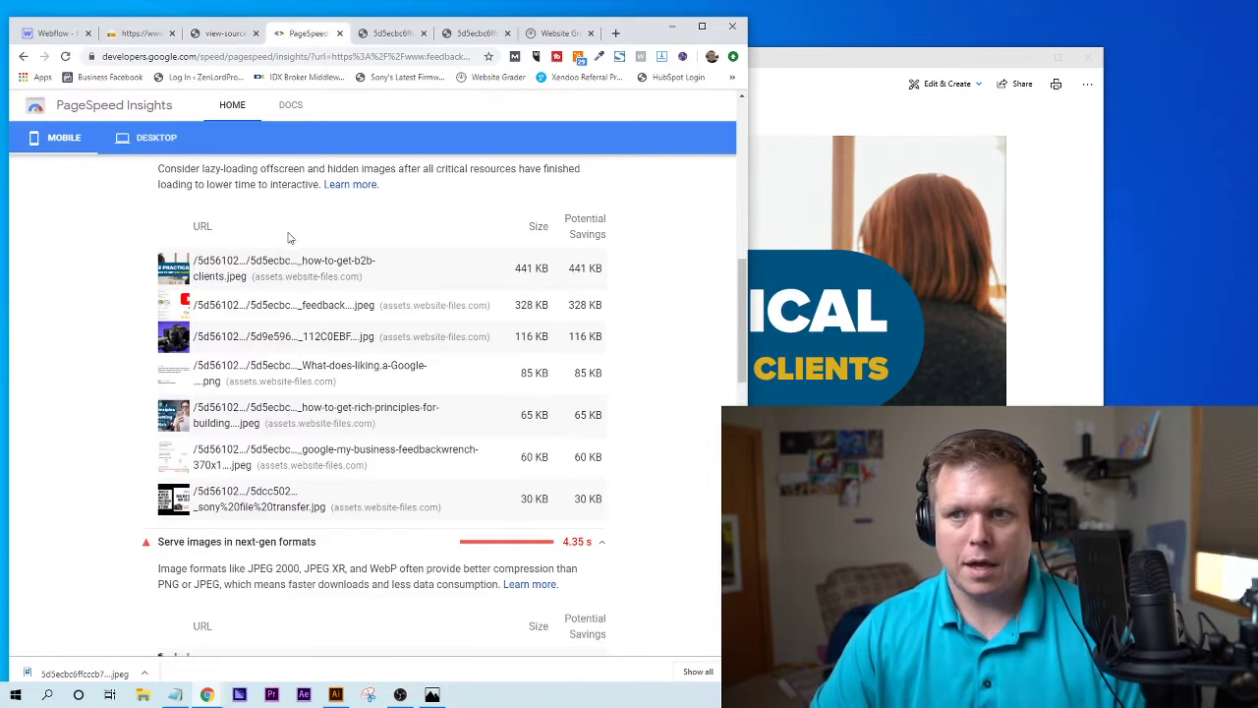
# - Save the YouTube-plus-Google-stars feedback image as a JPEG to Downloads
pyautogui.click(234, 307)
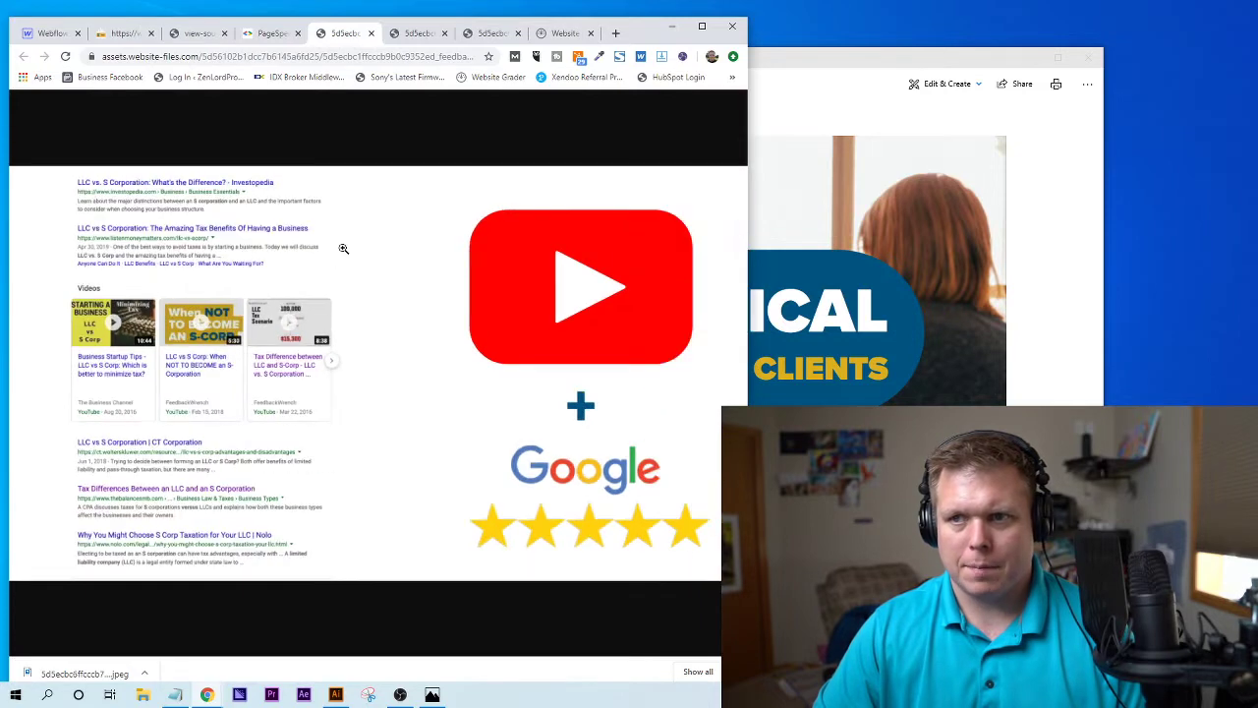
pyautogui.rightClick(317, 275)
pyautogui.click(353, 301)
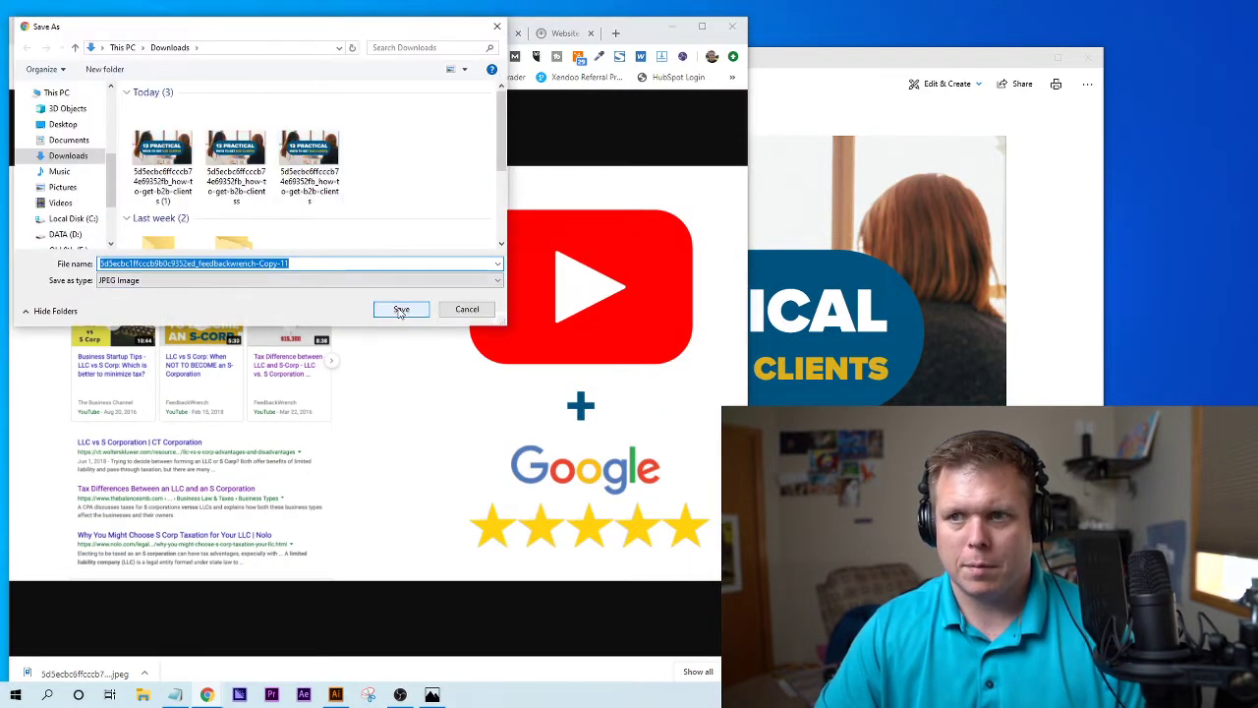
pyautogui.click(399, 309)
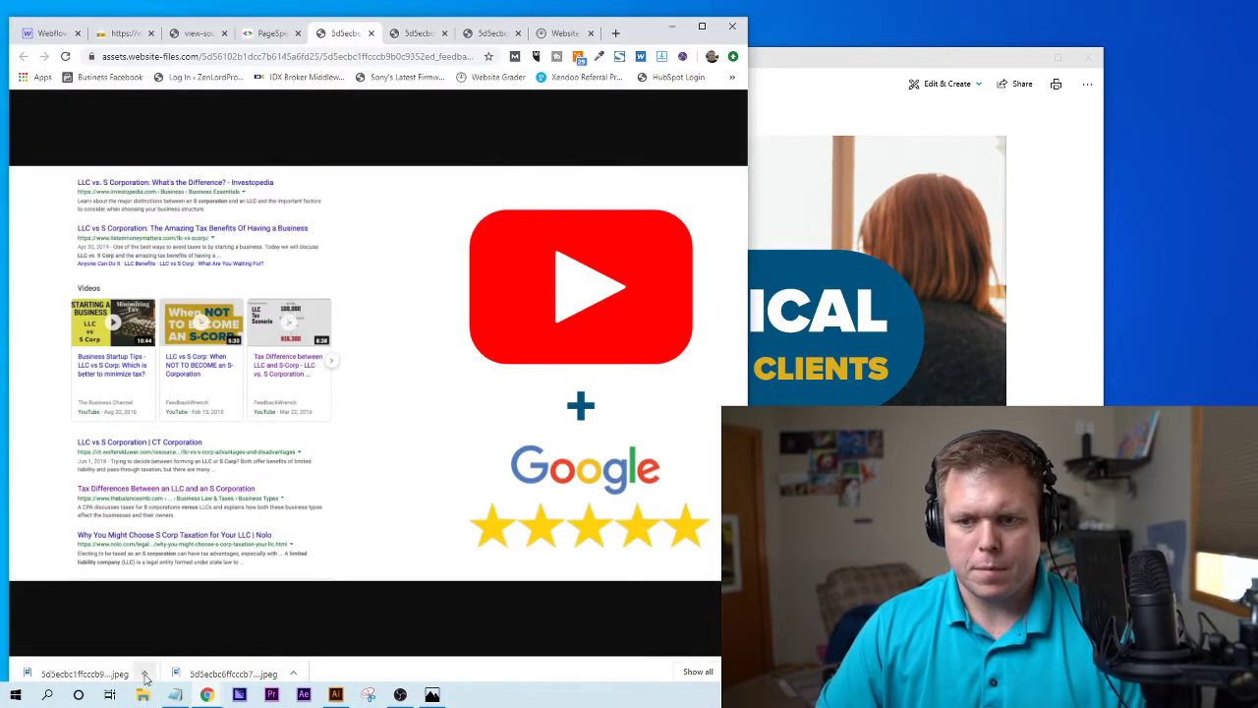
# - Show the newest download in the Downloads folder and open the feedback JPEG
pyautogui.click(145, 673)
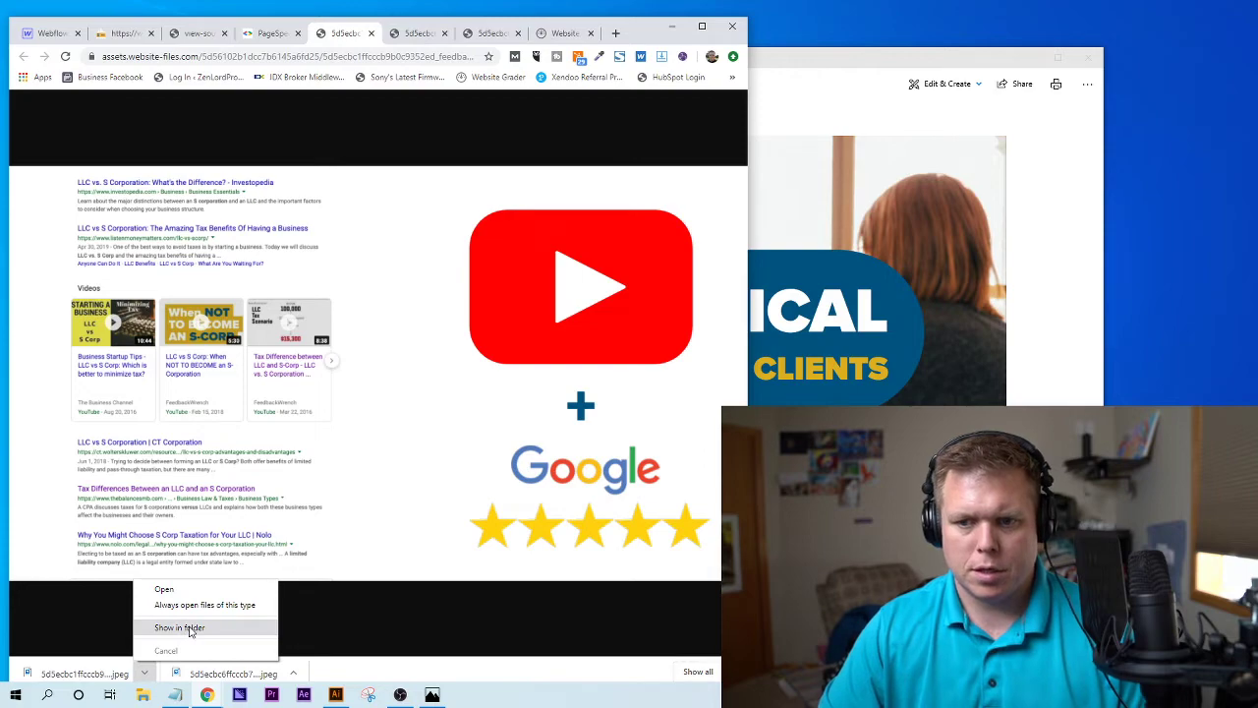
pyautogui.click(191, 628)
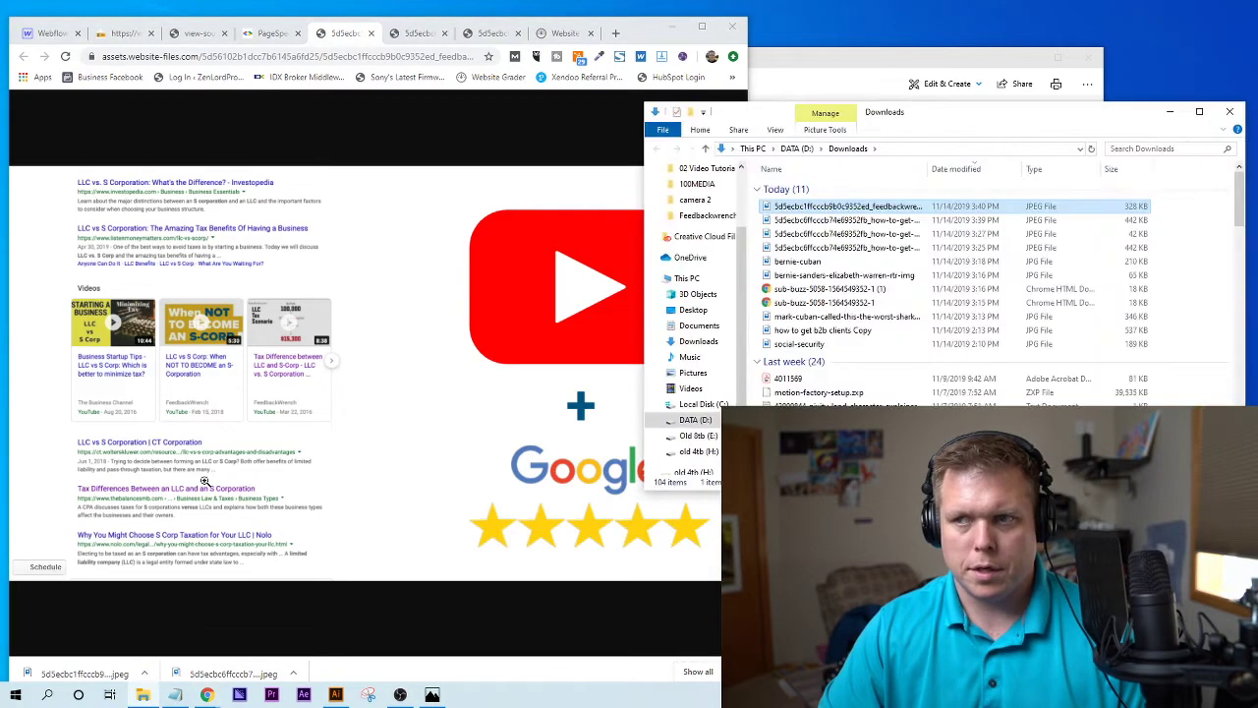
pyautogui.moveTo(1042, 123); pyautogui.dragTo(660, 130)
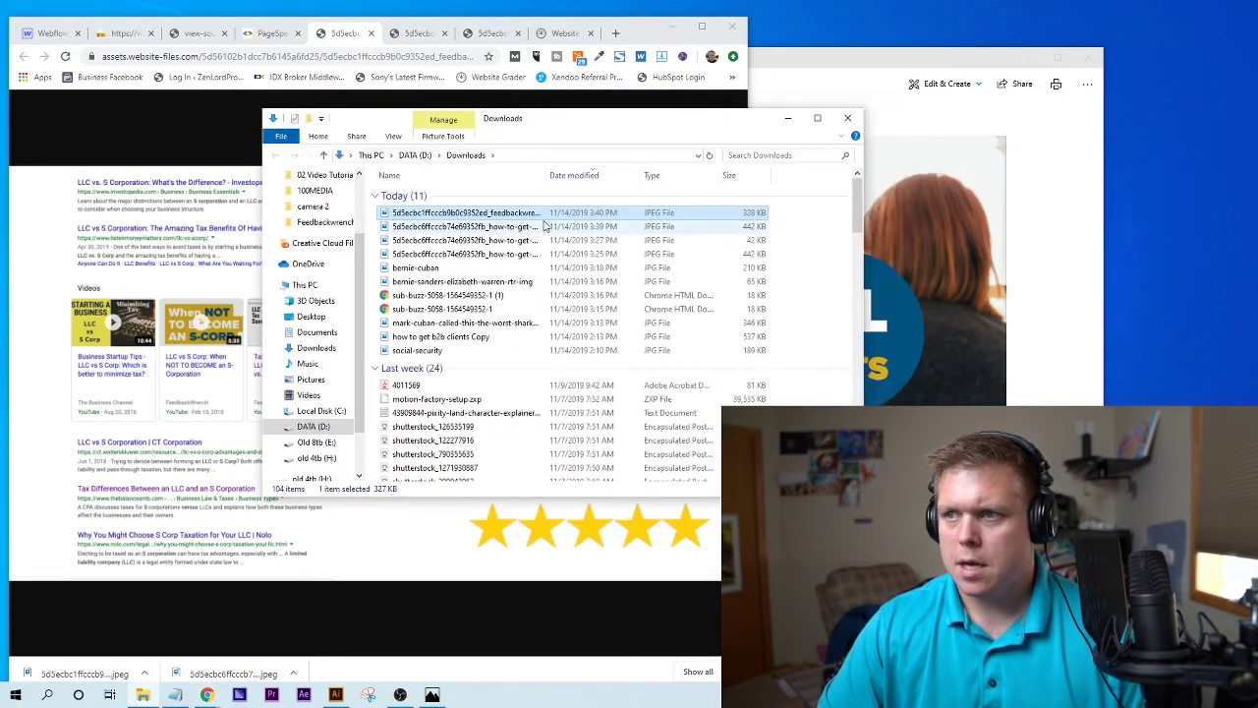
pyautogui.rightClick(479, 216)
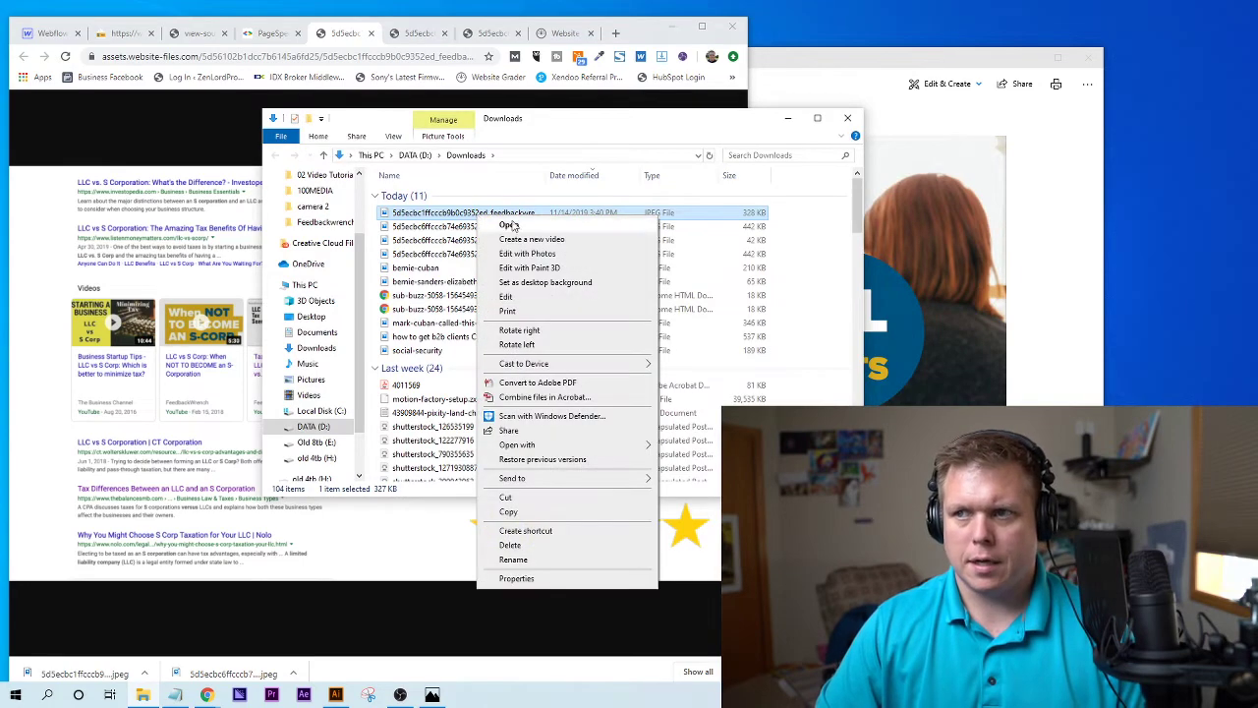
pyautogui.click(512, 225)
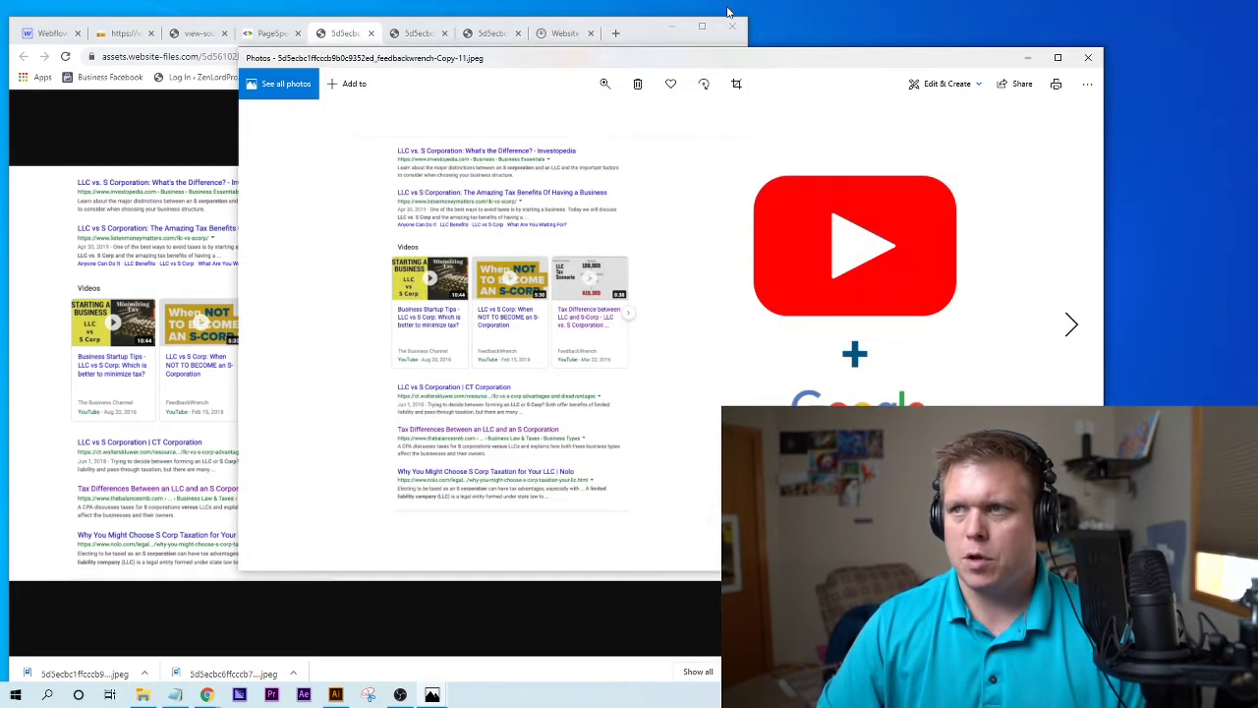
# - Close the default viewer and reopen the feedback JPEG with Photos
pyautogui.moveTo(529, 59); pyautogui.dragTo(443, 83)
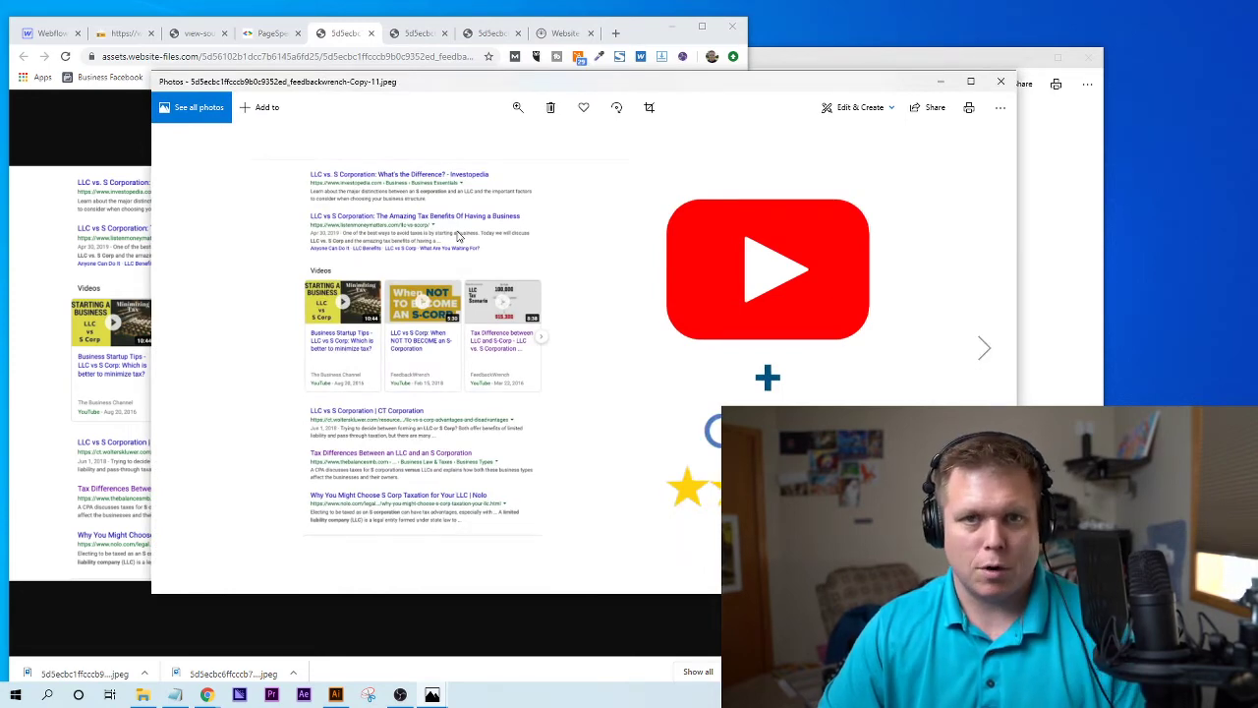
pyautogui.click(1000, 80)
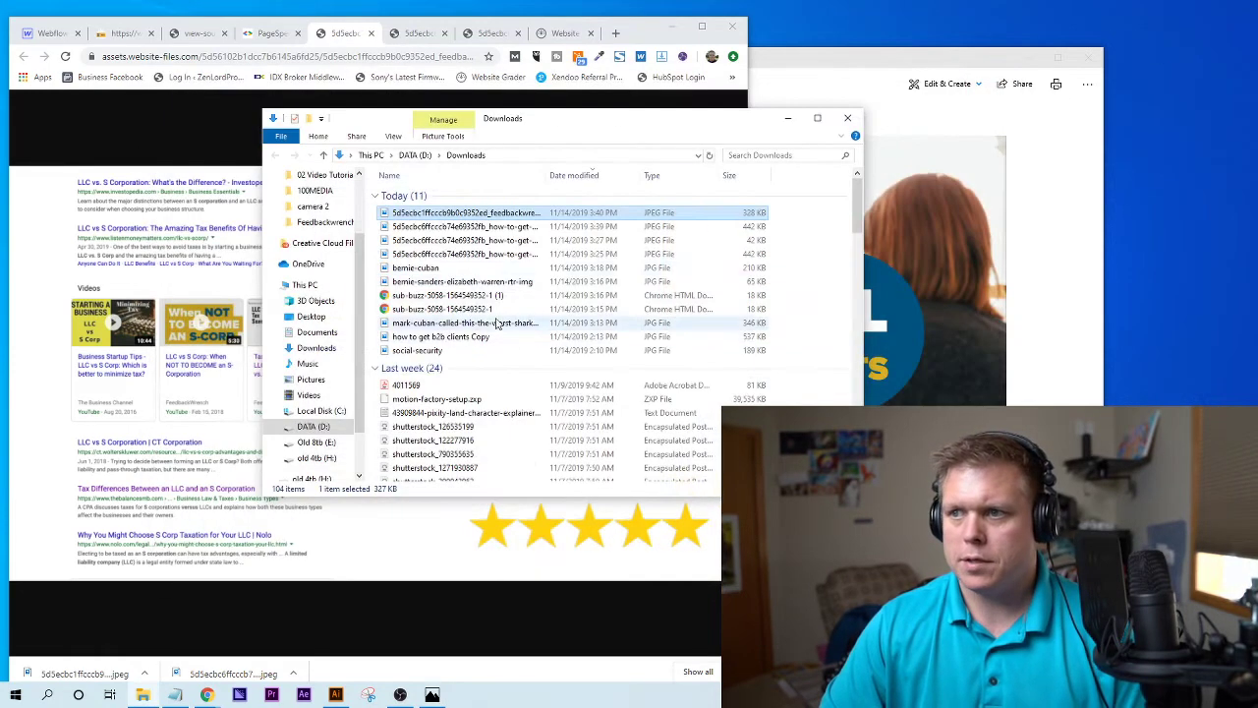
pyautogui.rightClick(430, 214)
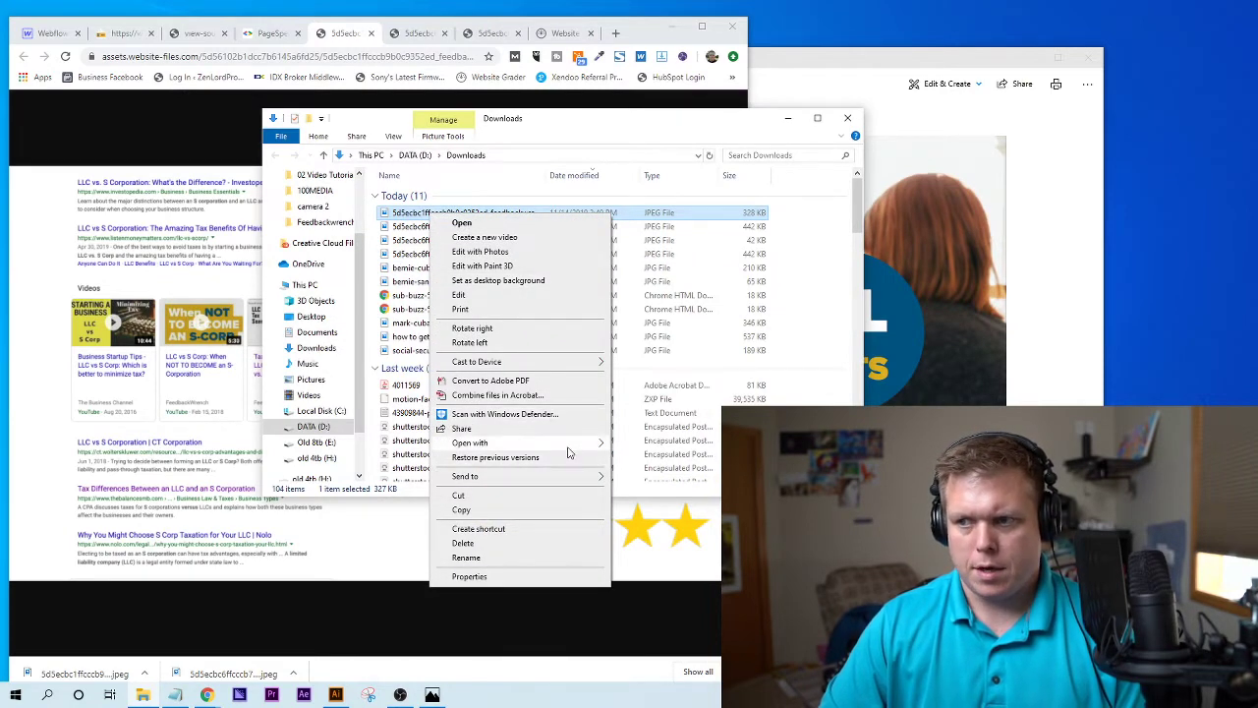
pyautogui.moveTo(568, 452)
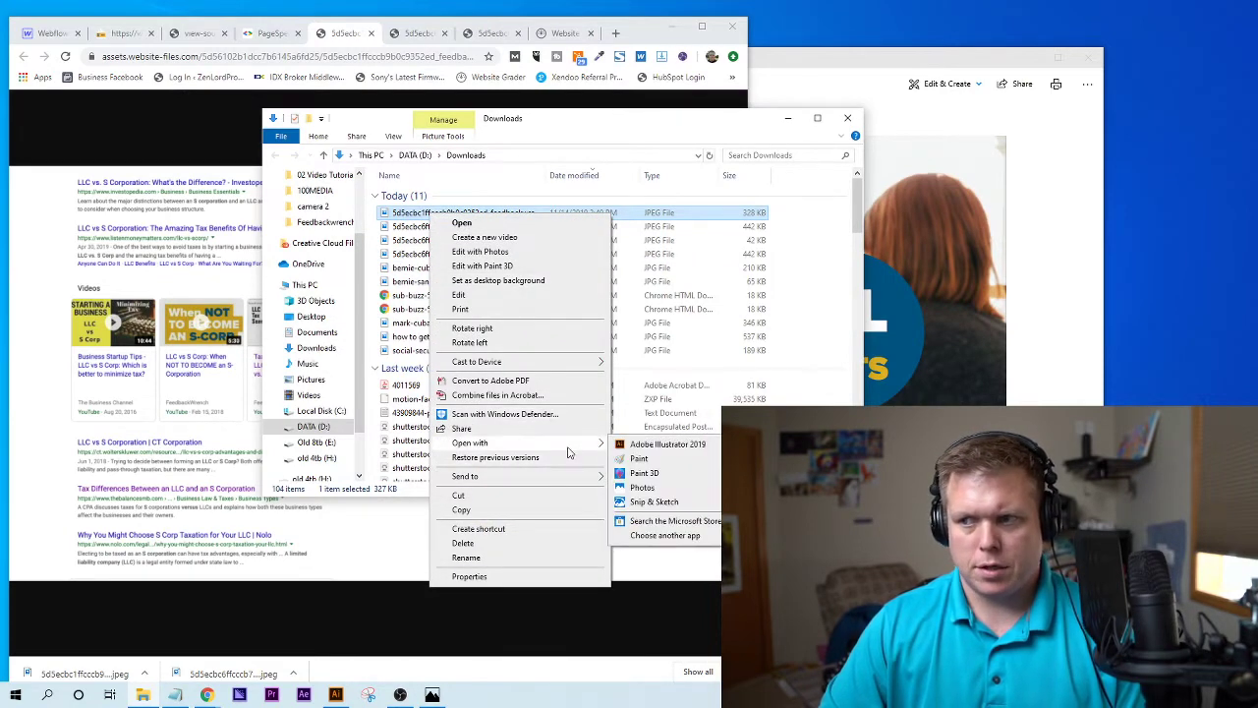
pyautogui.click(662, 489)
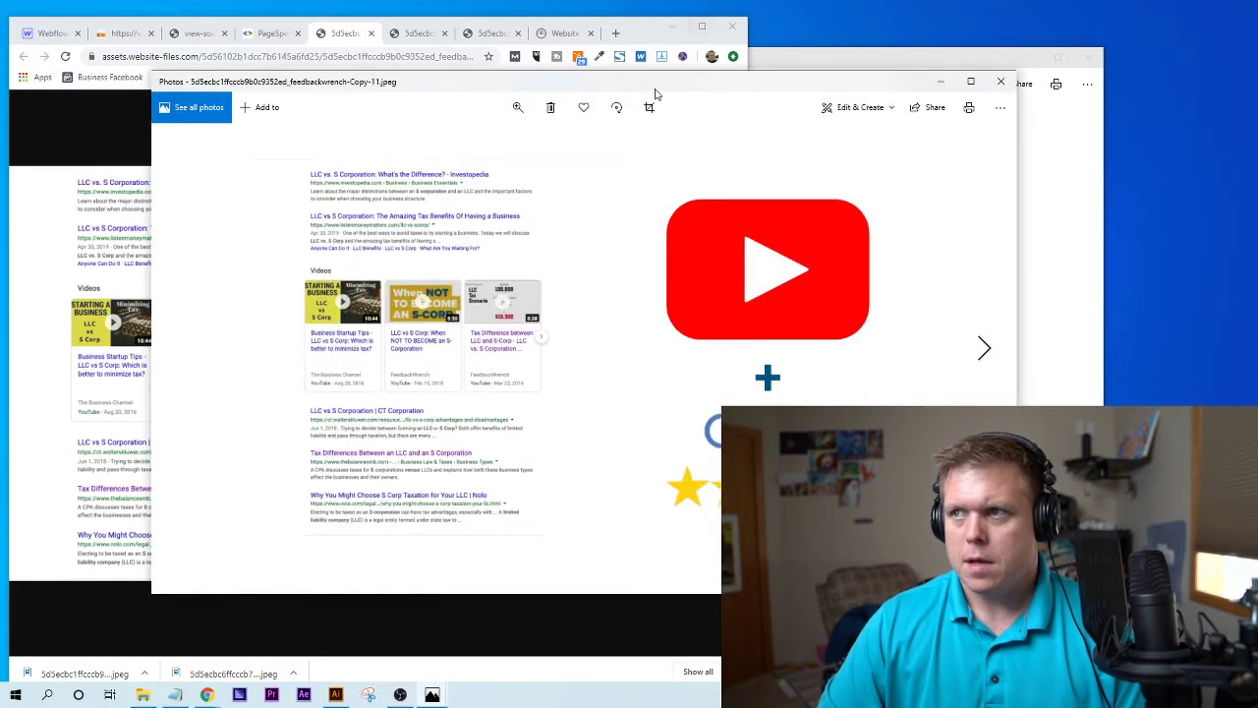
# - Explore the Photos 'See more' menu, trying Save as and cancelling before reopening the menu
pyautogui.moveTo(652, 99); pyautogui.dragTo(504, 41)
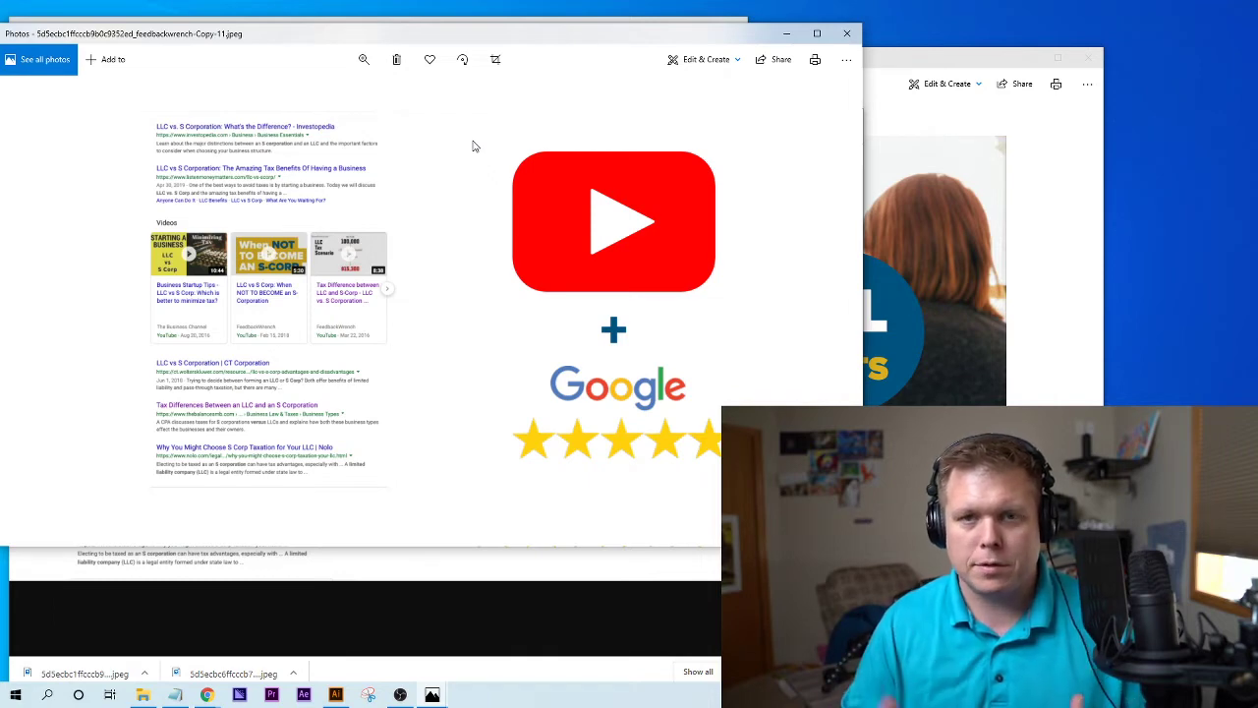
pyautogui.click(847, 61)
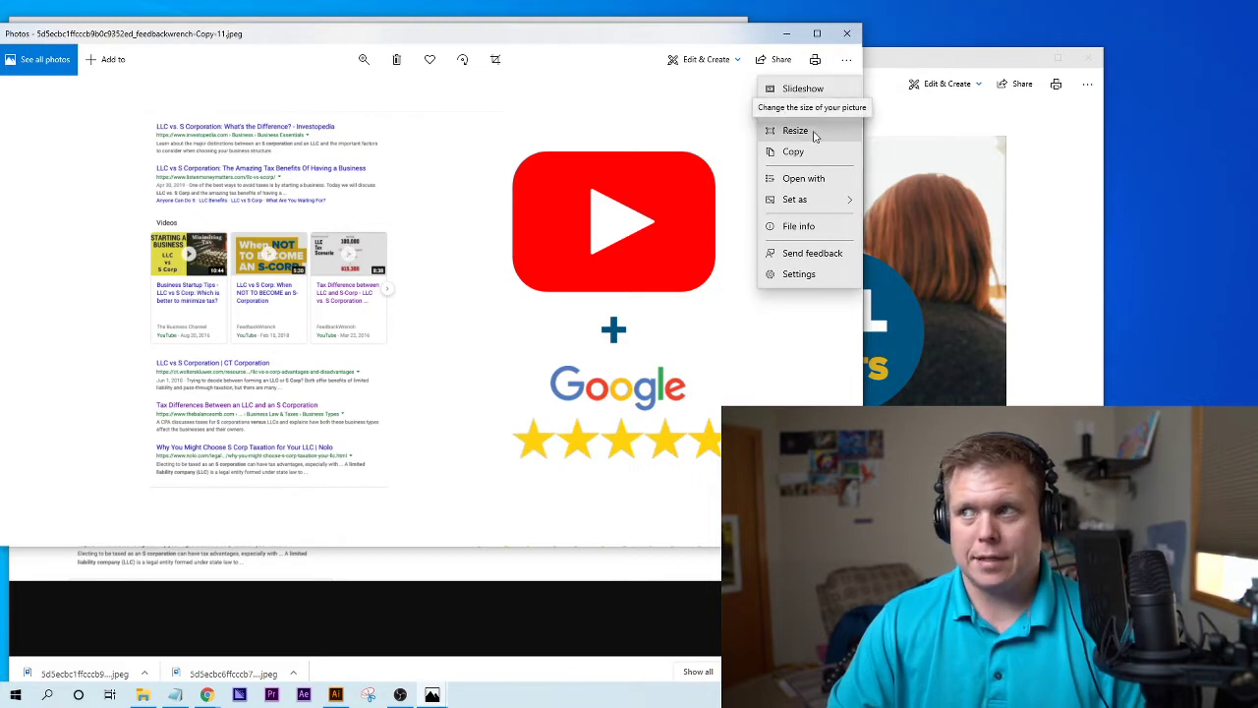
pyautogui.click(850, 61)
pyautogui.click(851, 67)
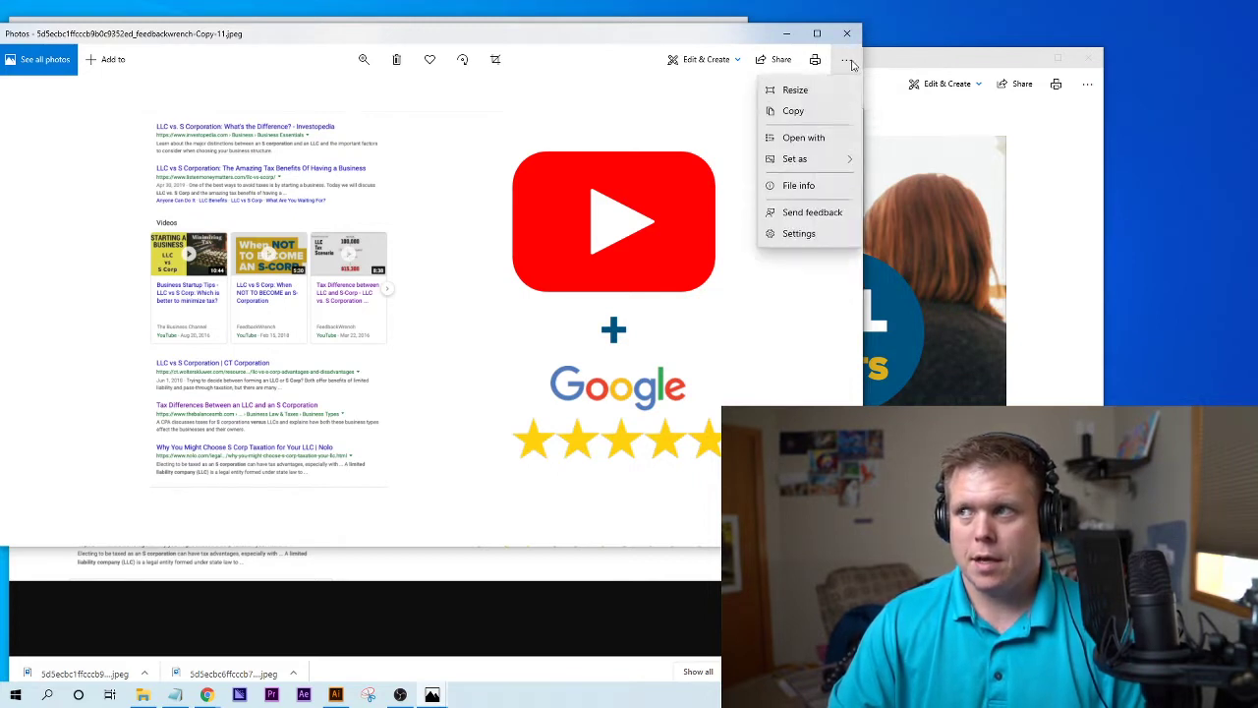
pyautogui.click(823, 113)
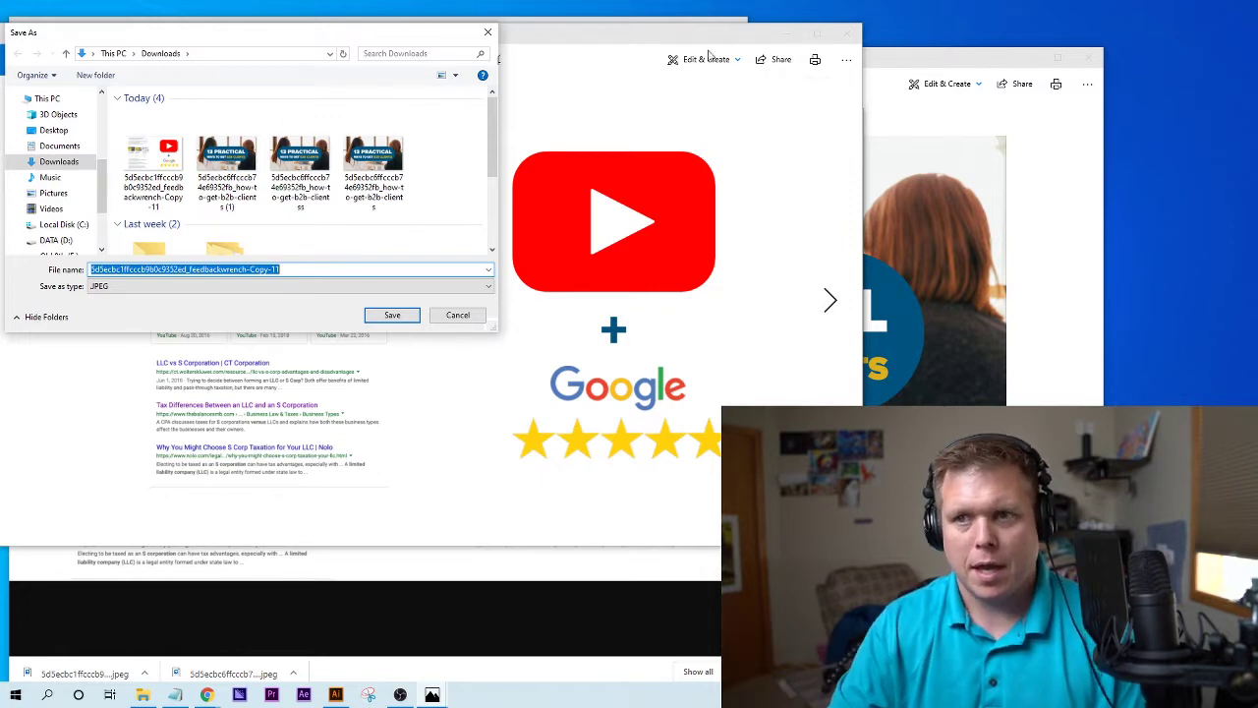
pyautogui.click(458, 314)
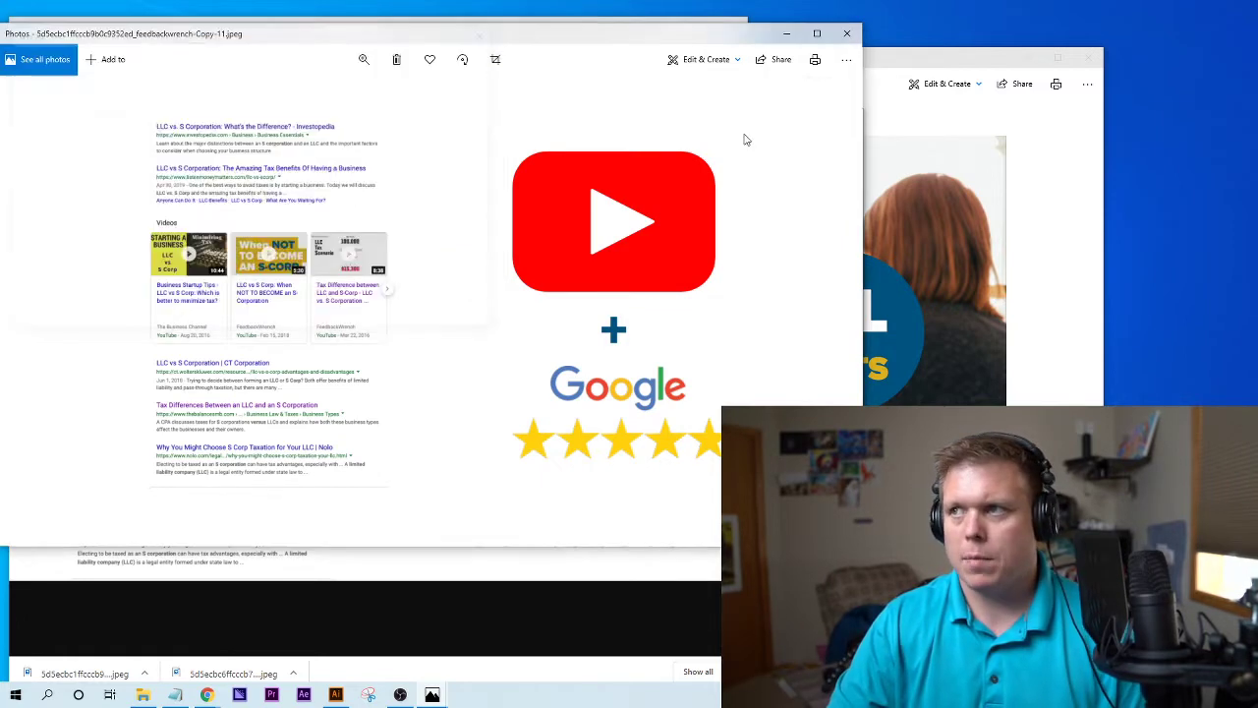
pyautogui.click(846, 59)
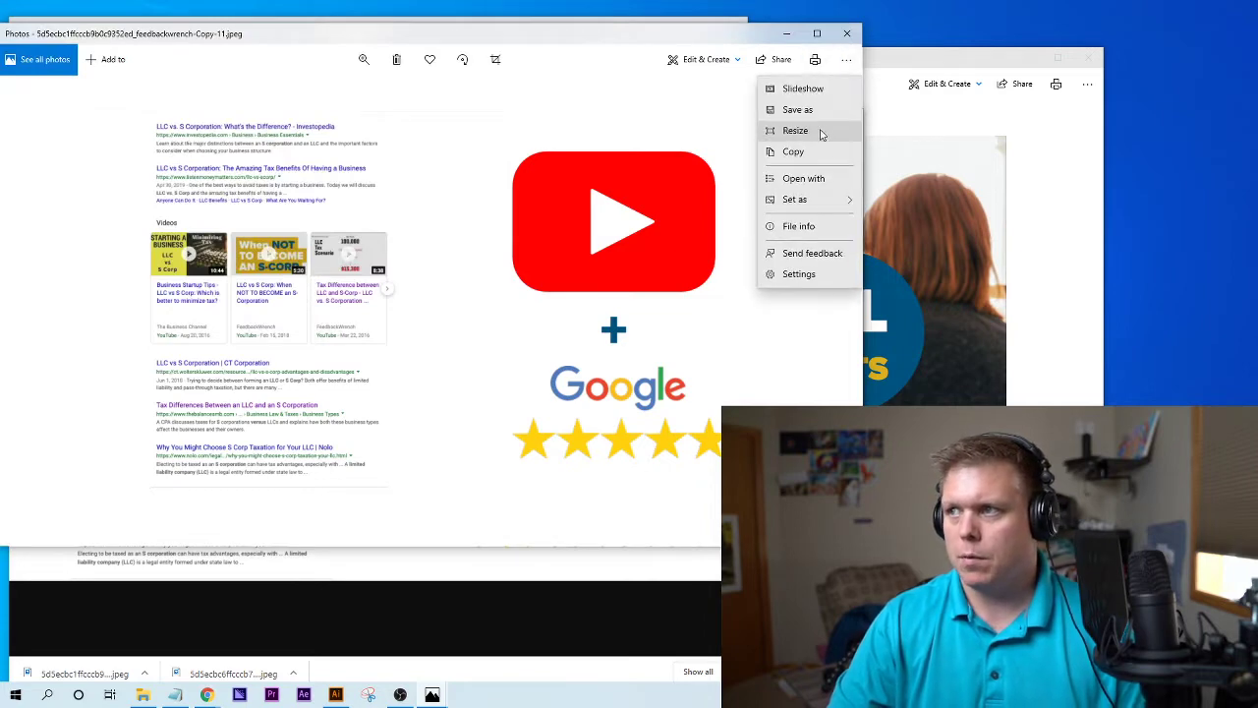
# - Resize the image with custom settings, lowering quality to 20% (Low)
pyautogui.click(822, 133)
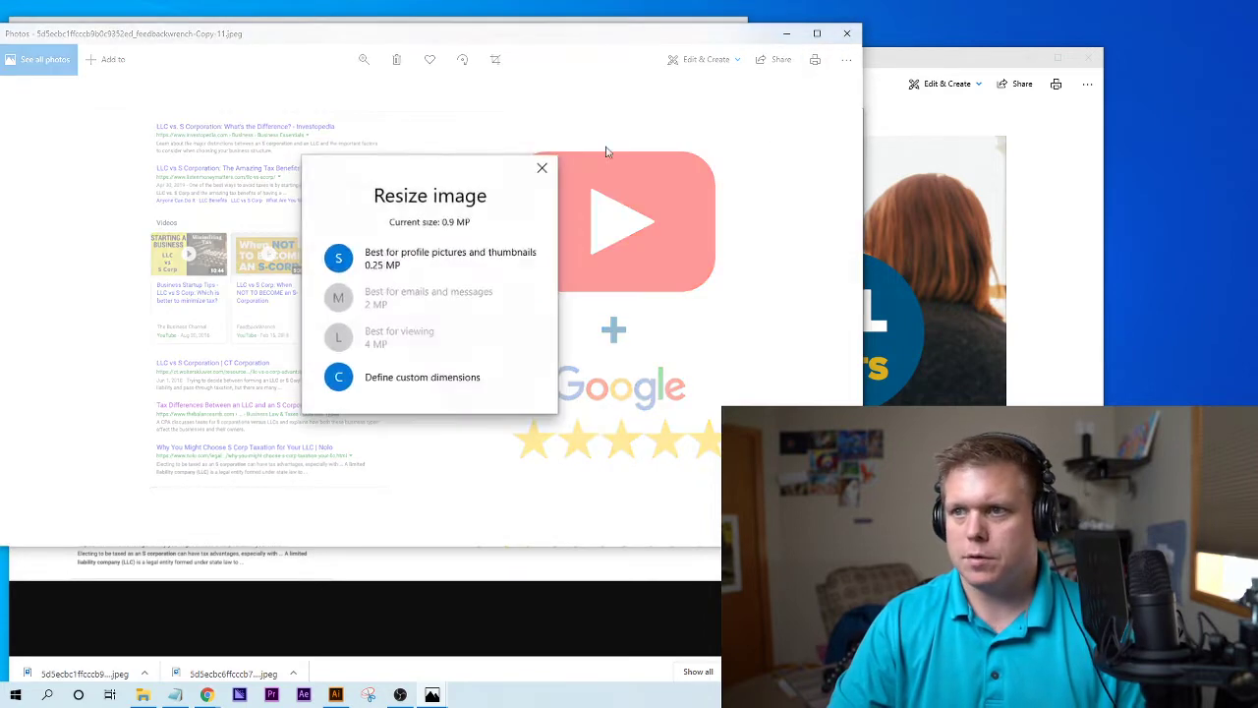
pyautogui.click(398, 386)
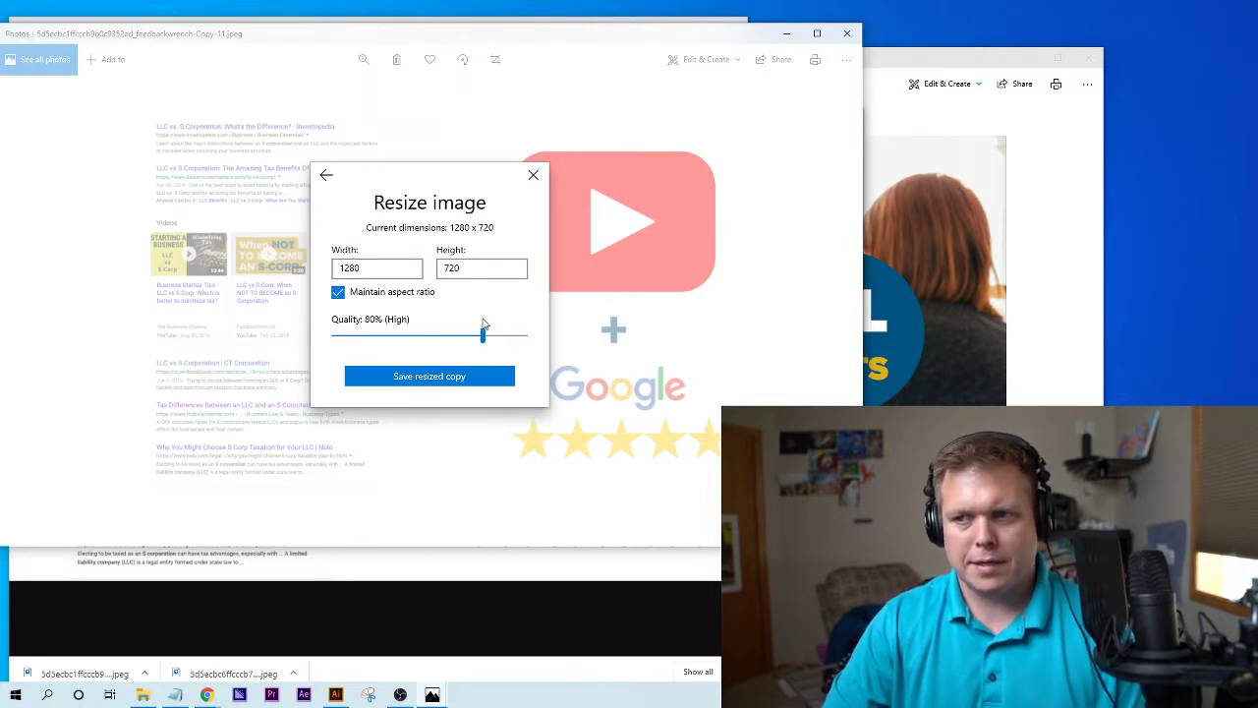
pyautogui.moveTo(483, 336)
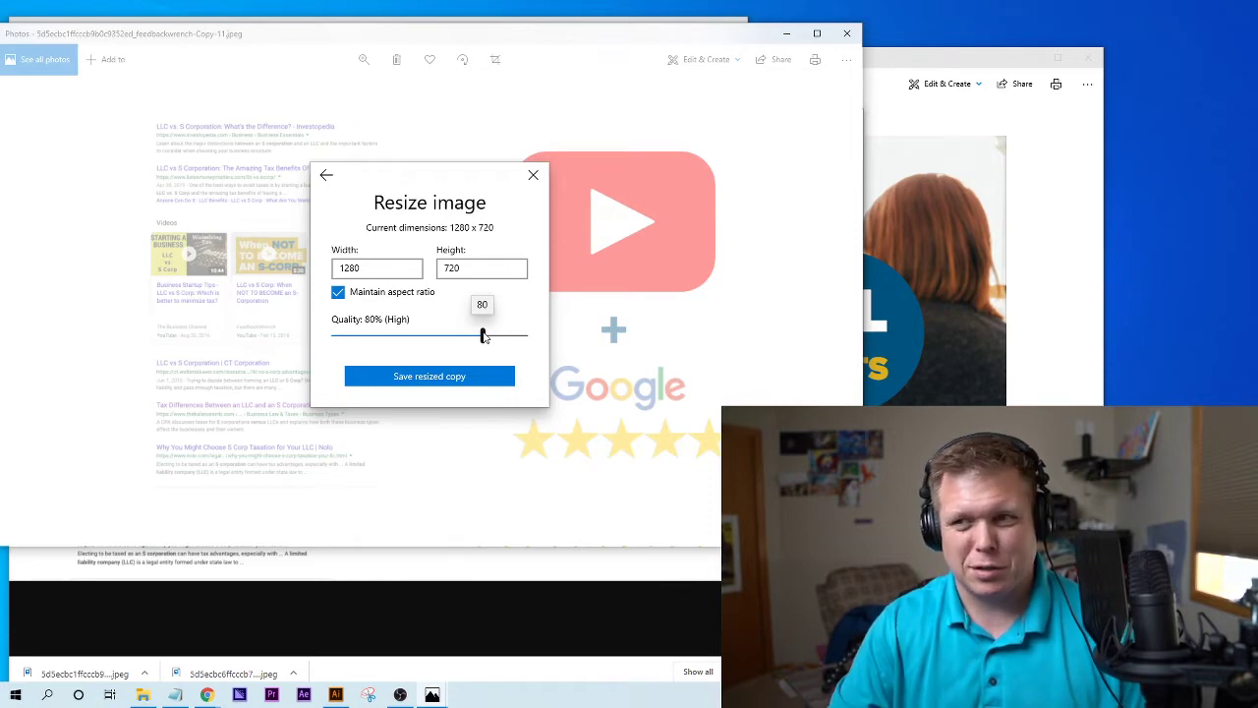
pyautogui.moveTo(483, 337); pyautogui.dragTo(377, 337)
# - Save the resized copy to Downloads as feedbackwrench-Copy-111 instead of replacing the existing file
pyautogui.click(421, 378)
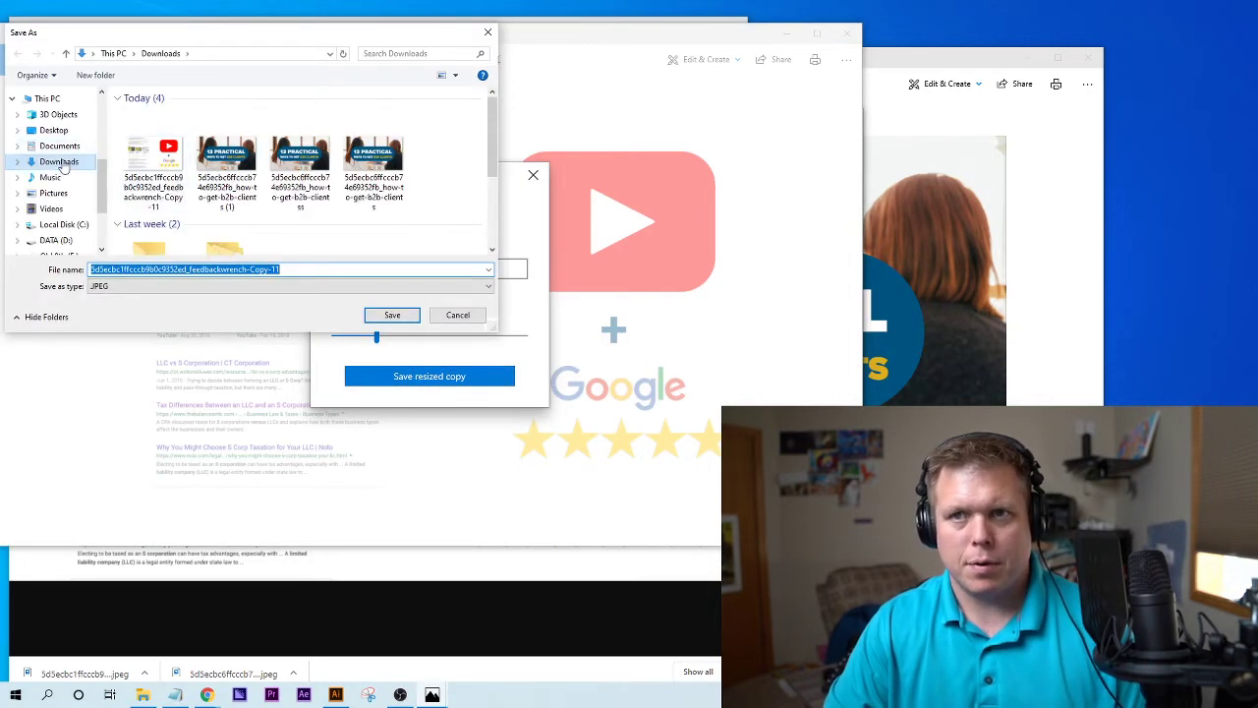
pyautogui.click(388, 314)
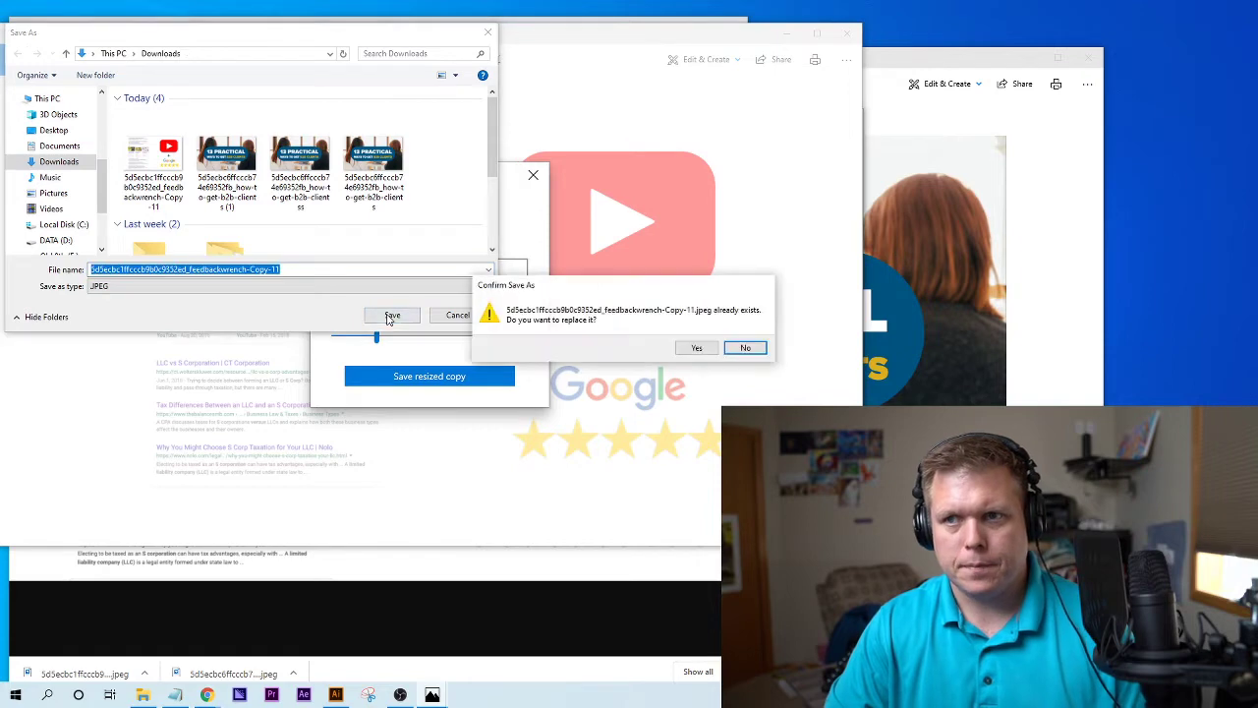
pyautogui.click(745, 346)
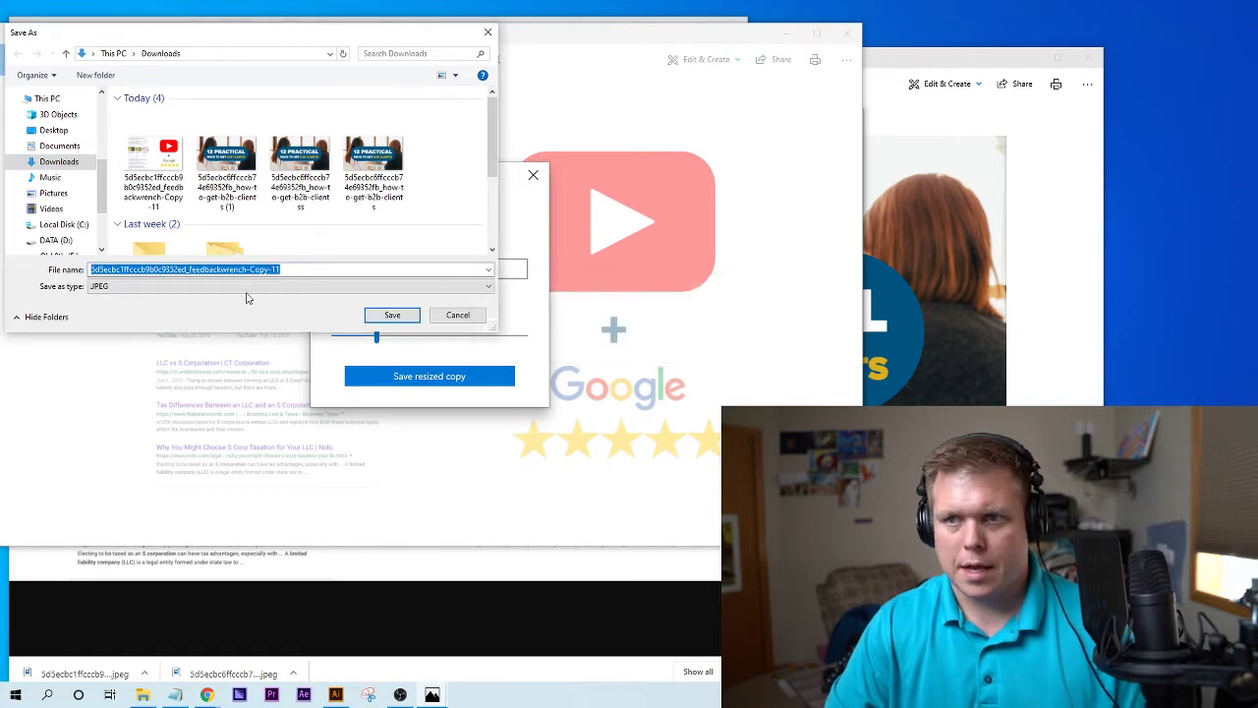
pyautogui.click(320, 268)
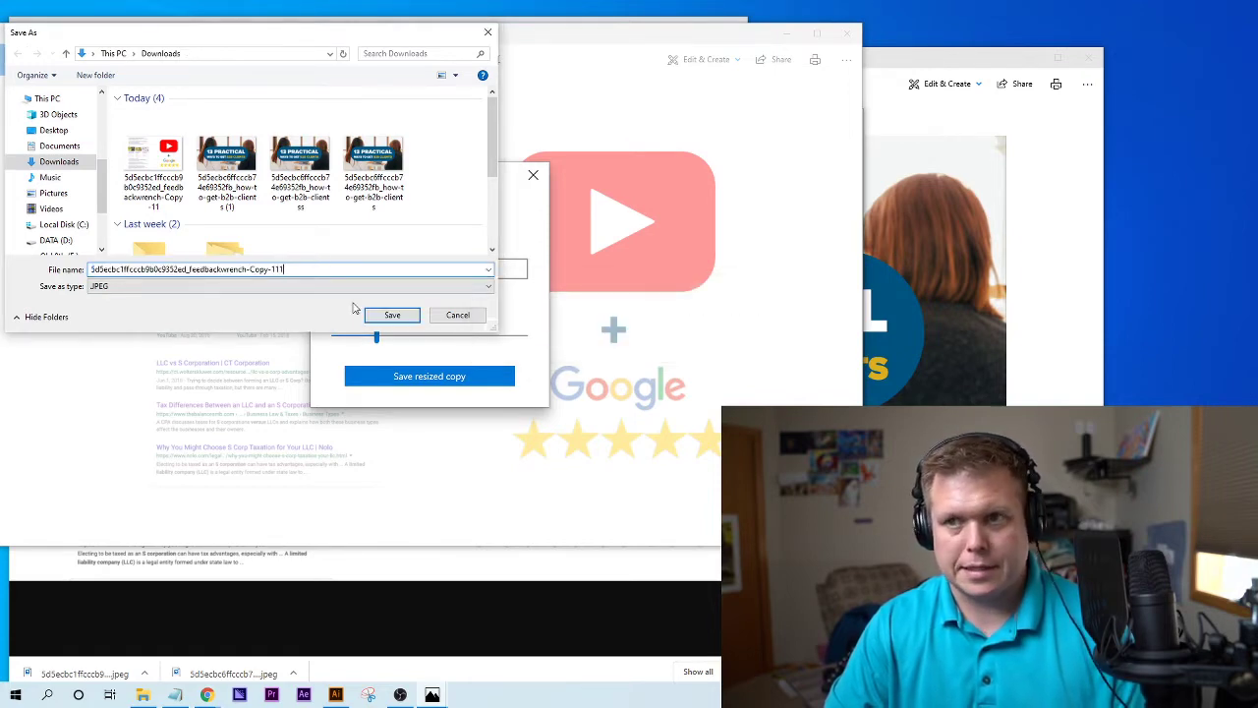
pyautogui.write('1')
pyautogui.click(392, 315)
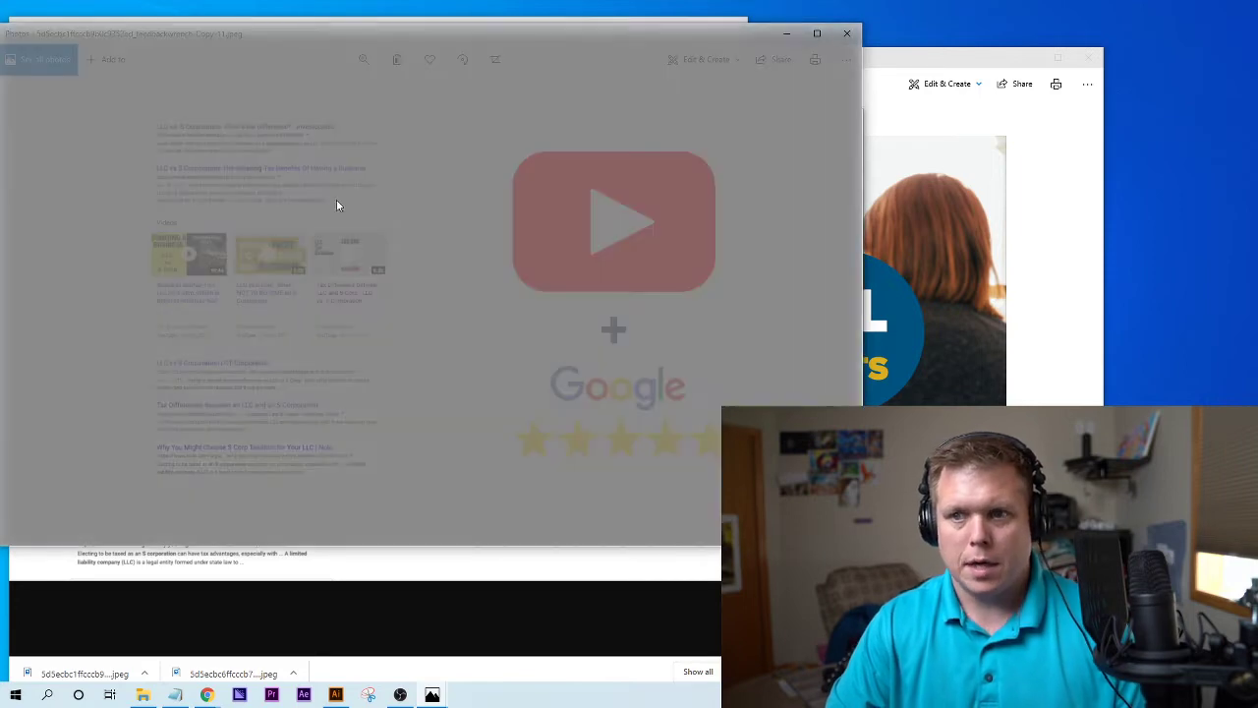
pyautogui.moveTo(143, 696)
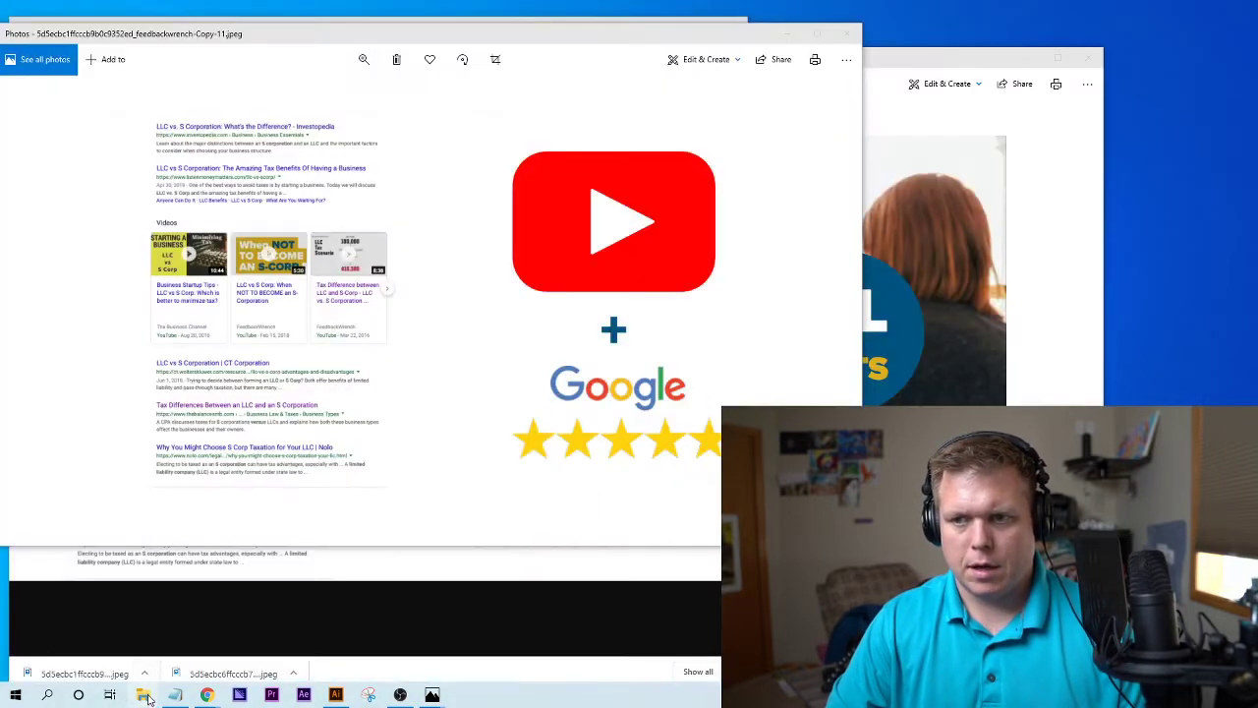
# - Check Downloads in File Explorer: new copy 49 KB versus 328 KB original; then return to Chrome
pyautogui.click(145, 696)
pyautogui.moveTo(458, 120); pyautogui.dragTo(383, 116)
pyautogui.click(237, 209)
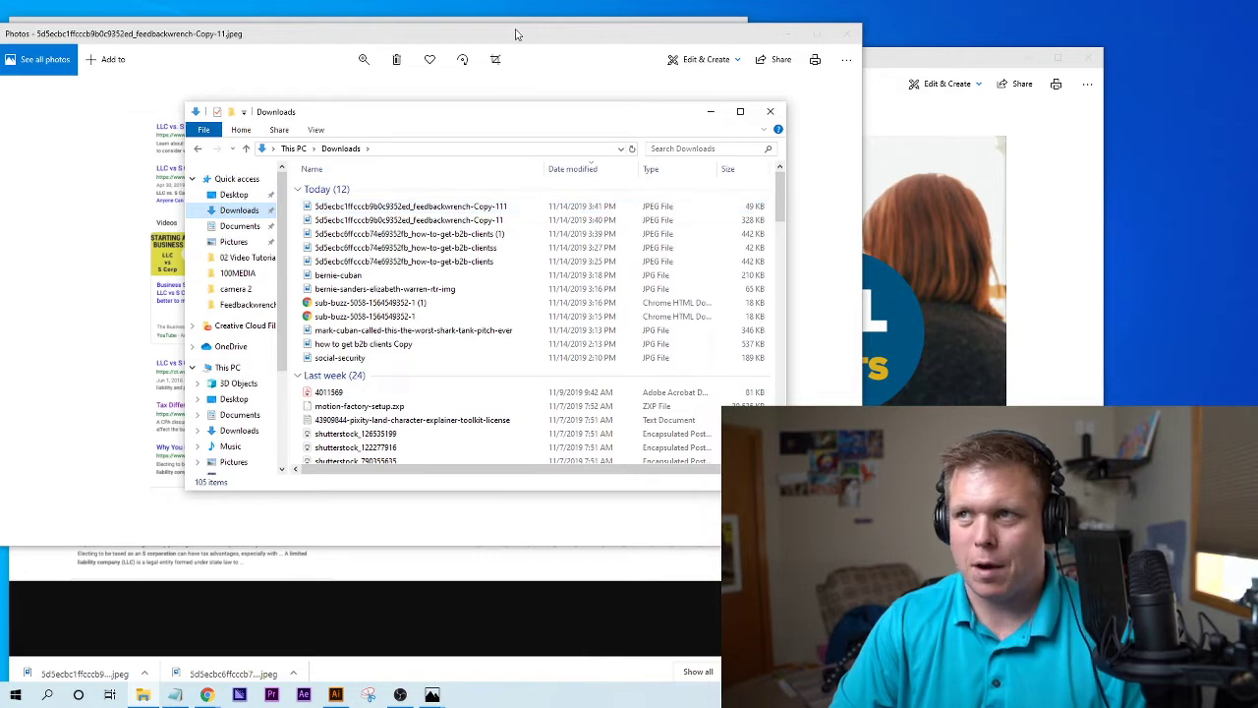
pyautogui.moveTo(515, 30); pyautogui.dragTo(510, 127)
pyautogui.click(673, 29)
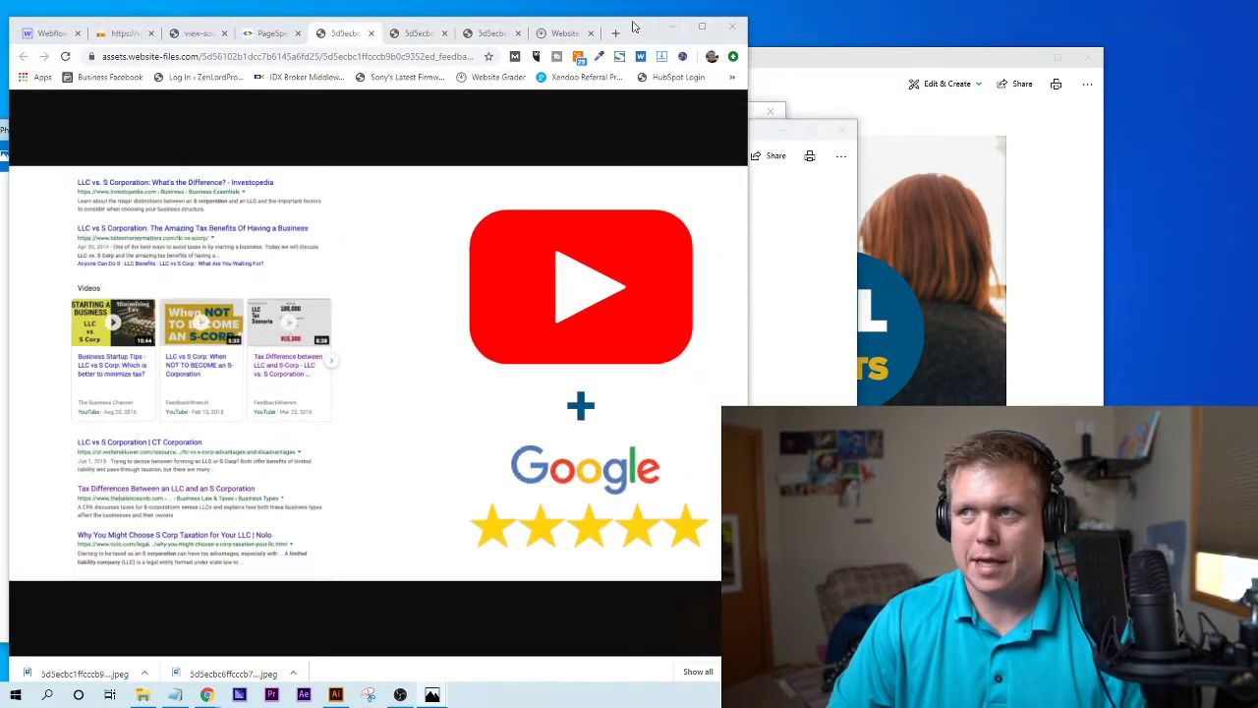
# - Review the PageSpeed Insights opportunities, including the 441 KB potential image savings
pyautogui.click(269, 32)
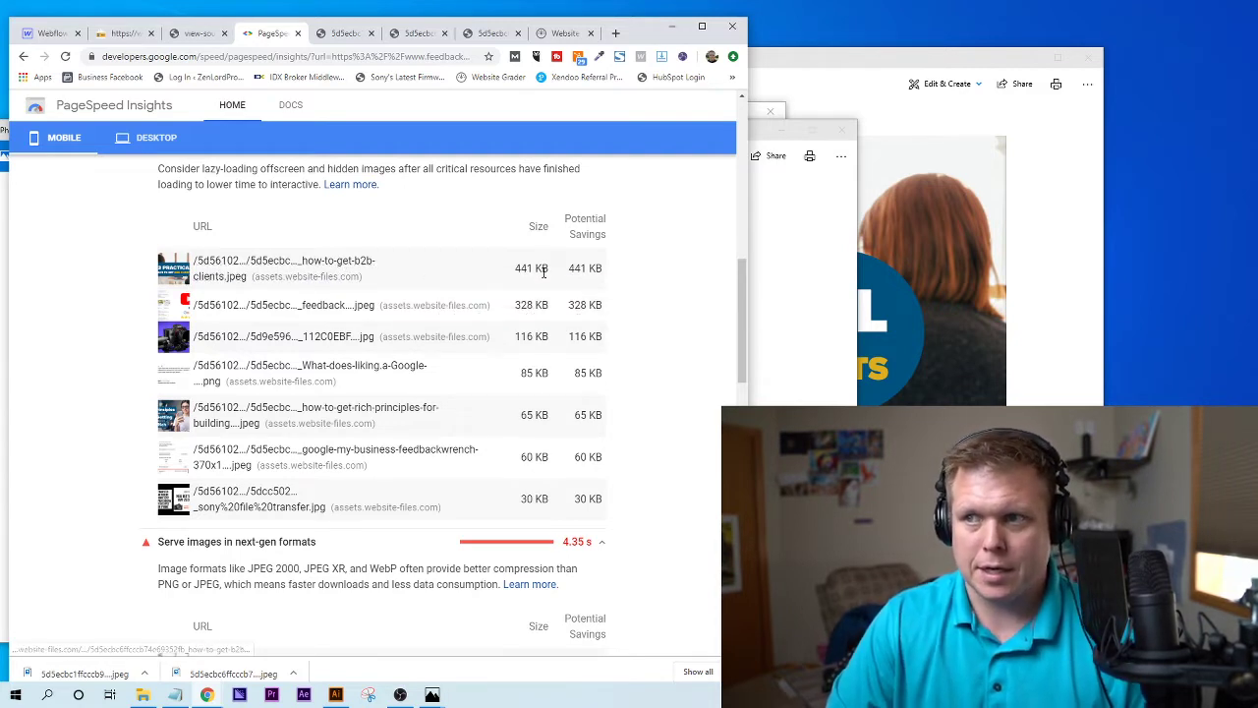
pyautogui.moveTo(515, 267); pyautogui.dragTo(591, 267)
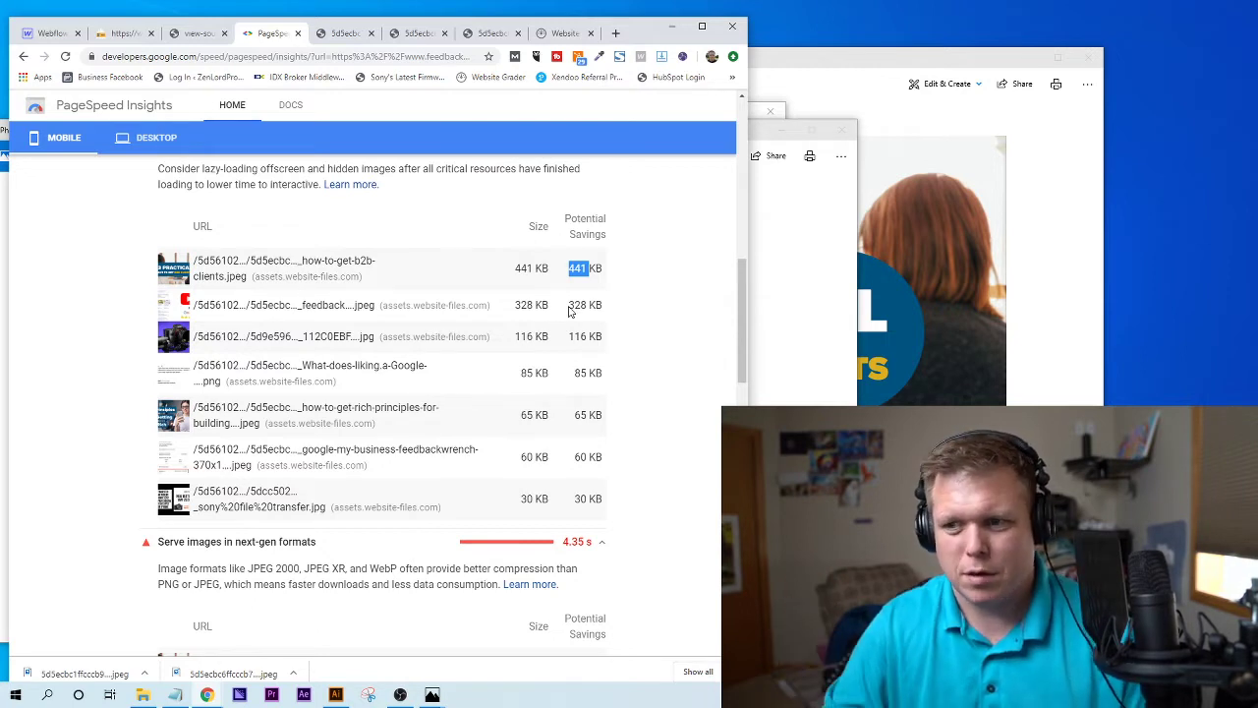
pyautogui.click(570, 311)
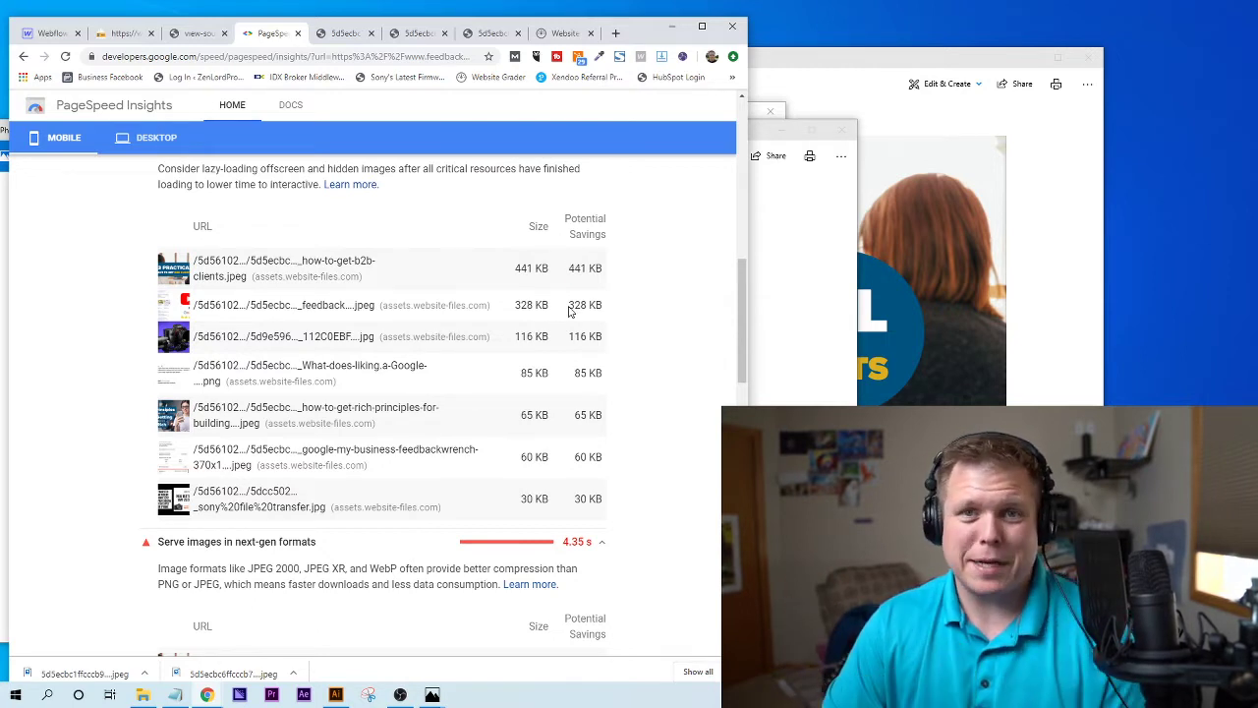
pyautogui.scroll(-2, 571, 310)
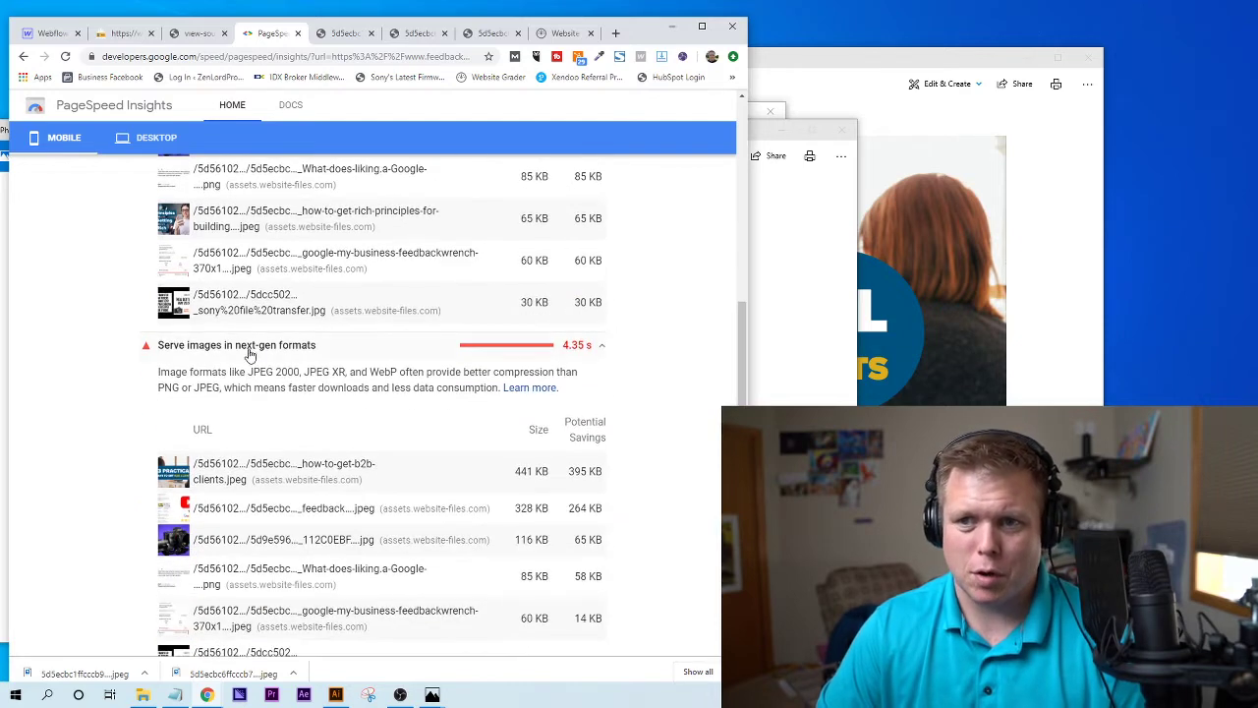
pyautogui.scroll(-4, 304, 368)
pyautogui.scroll(-1, 306, 378)
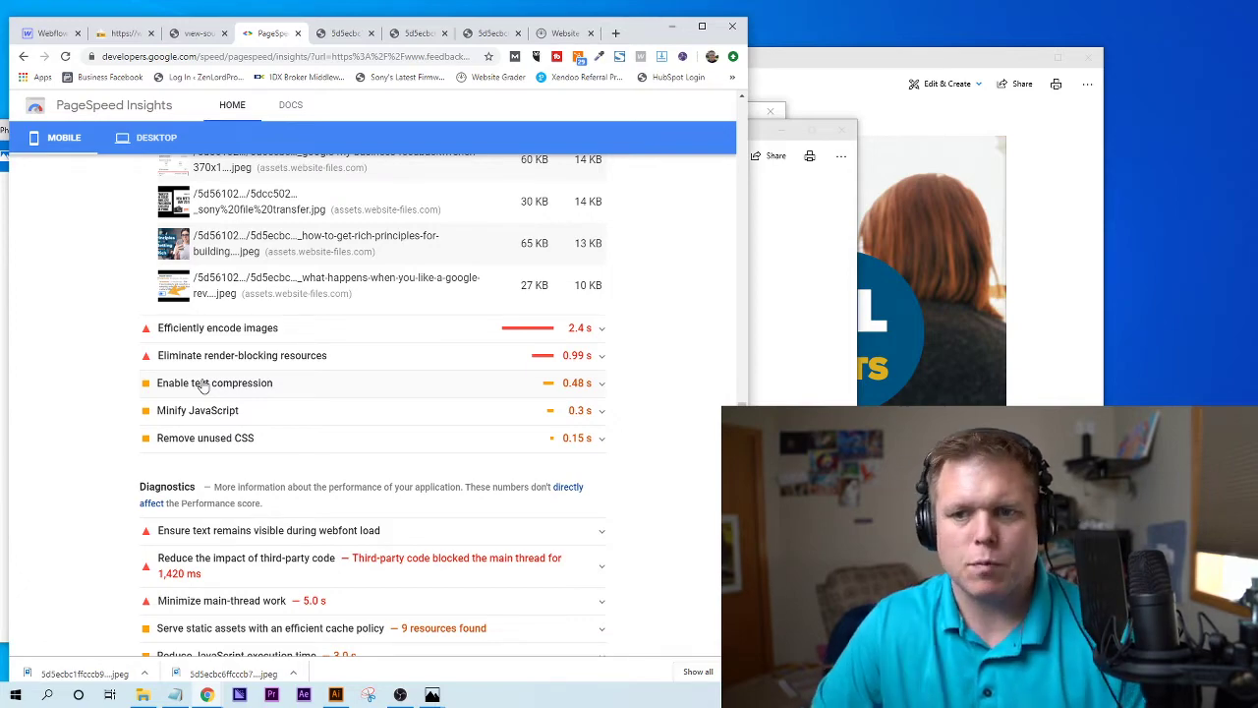
pyautogui.scroll(10, 202, 383)
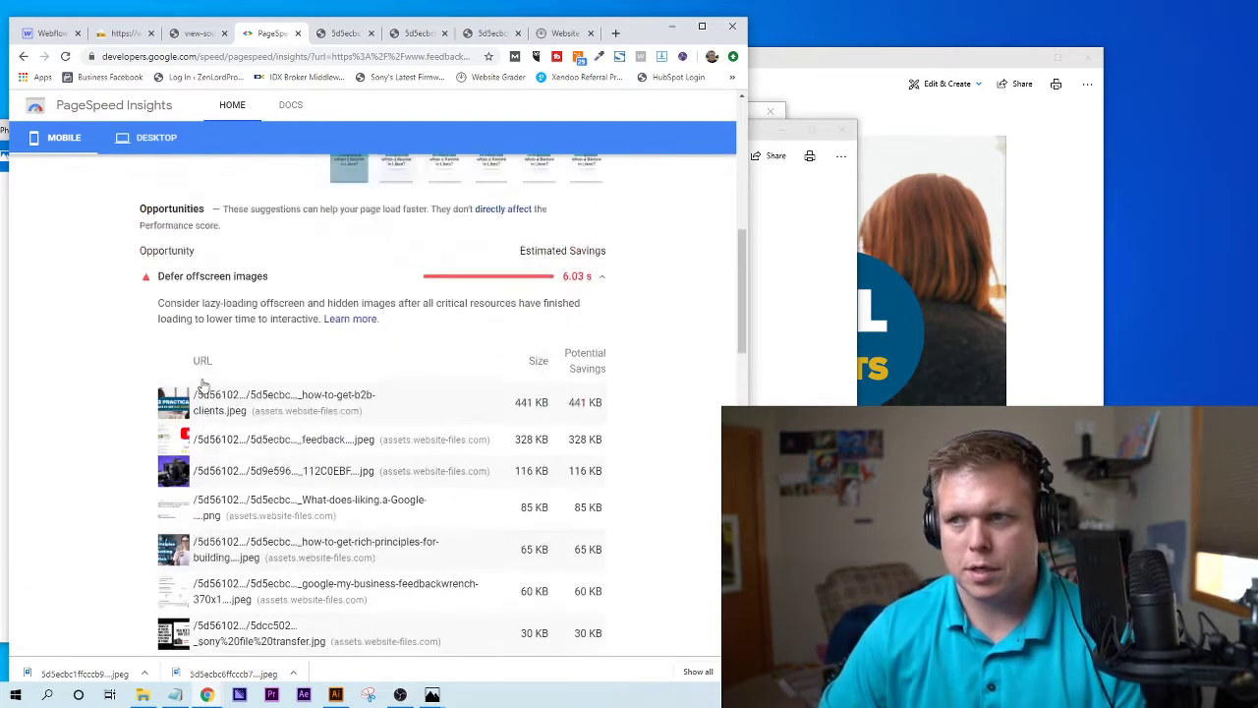
pyautogui.scroll(10, 202, 384)
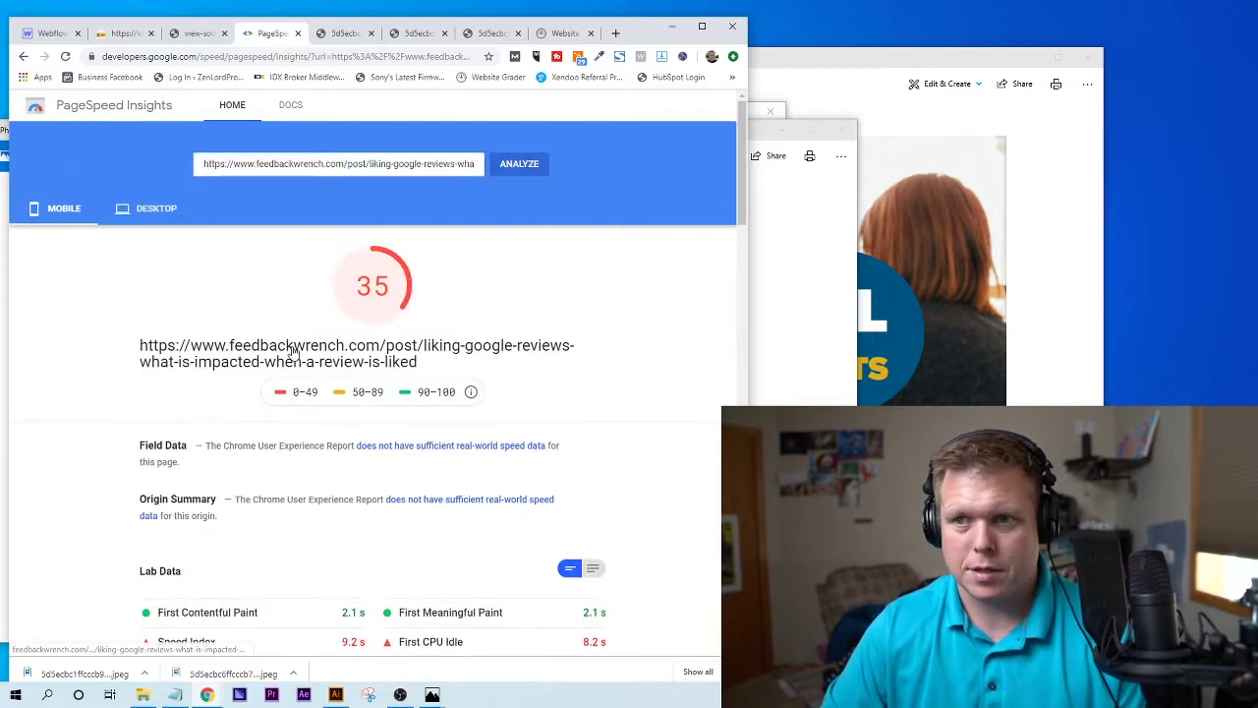
# - Compare the desktop performance score of 82 with the mobile score of 35
pyautogui.click(151, 207)
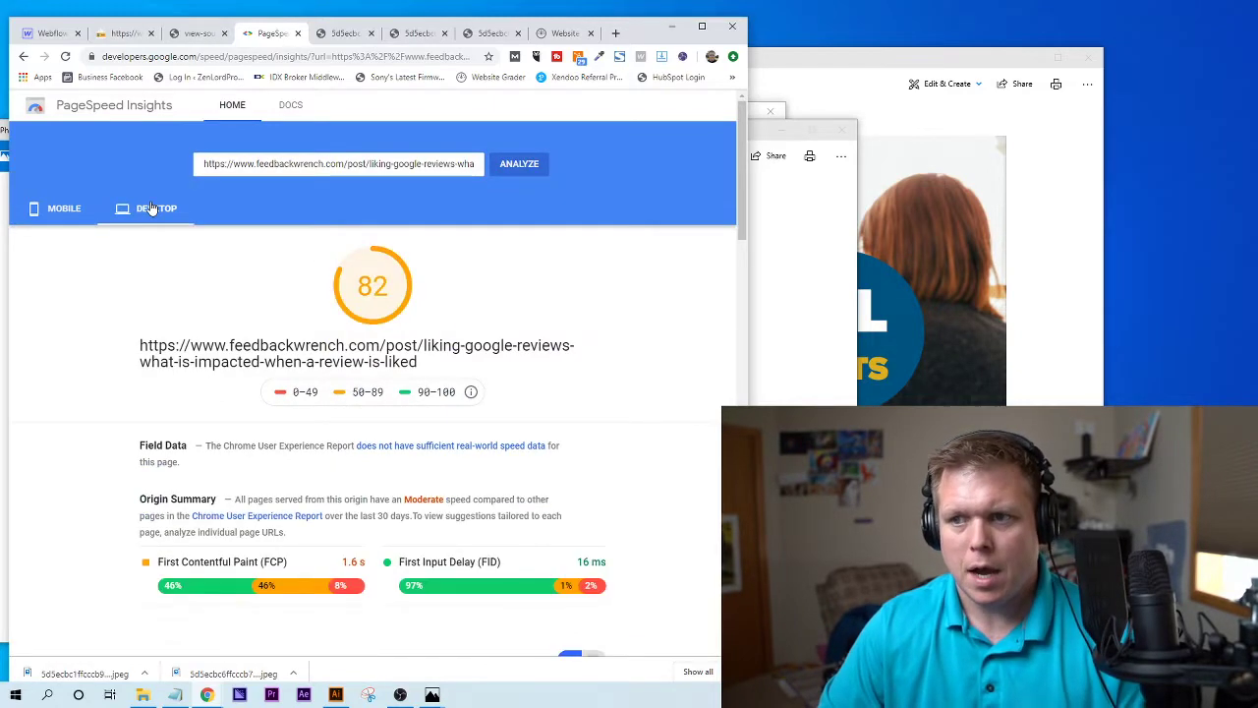
pyautogui.click(64, 209)
pyautogui.scroll(-3, 423, 375)
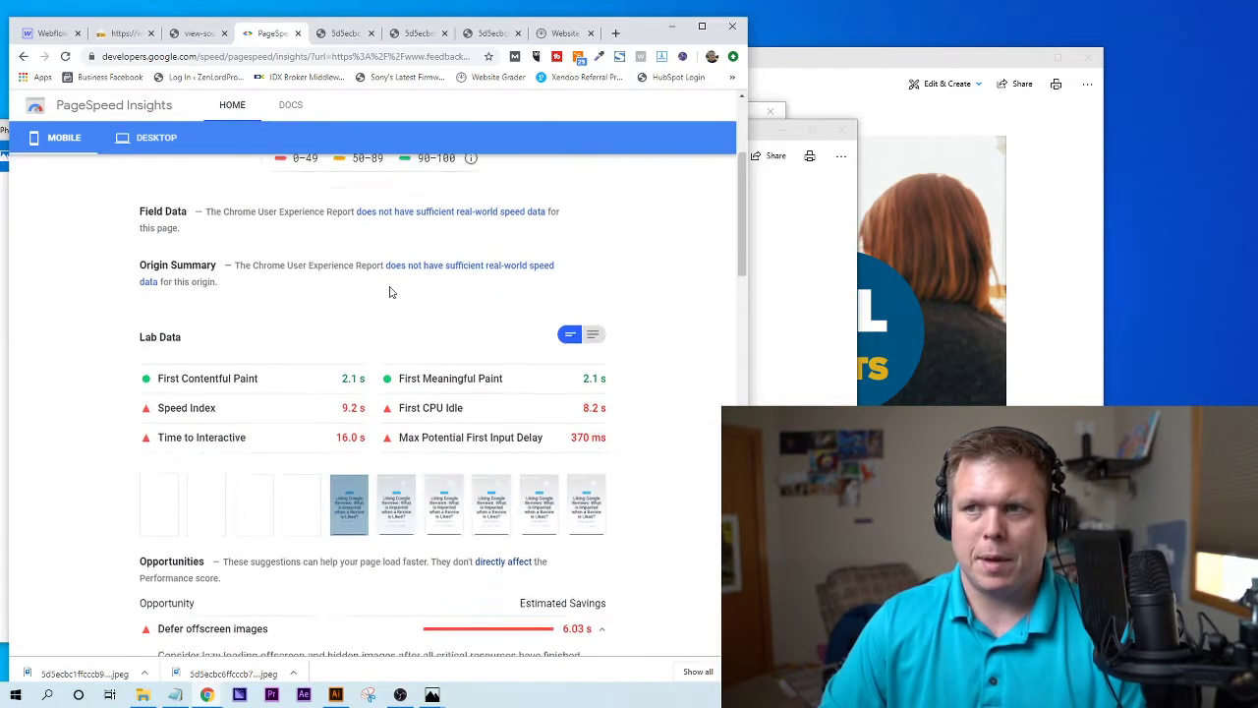
pyautogui.scroll(3, 418, 283)
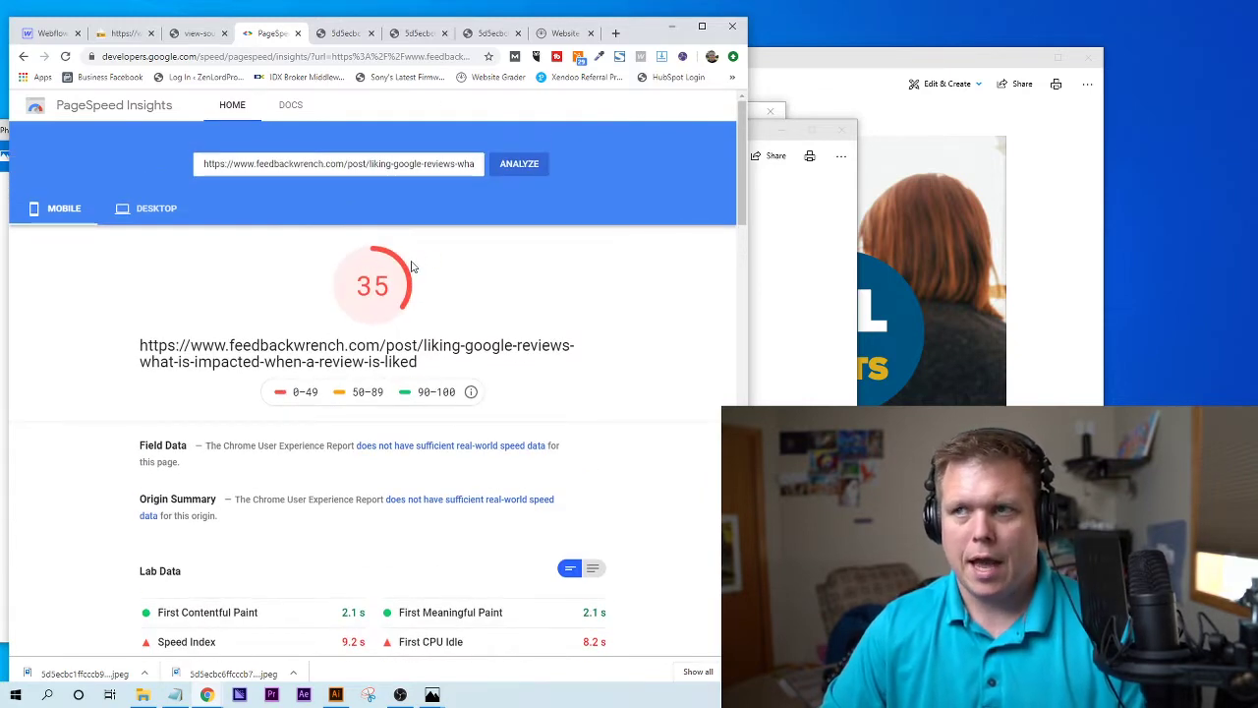
pyautogui.click(565, 36)
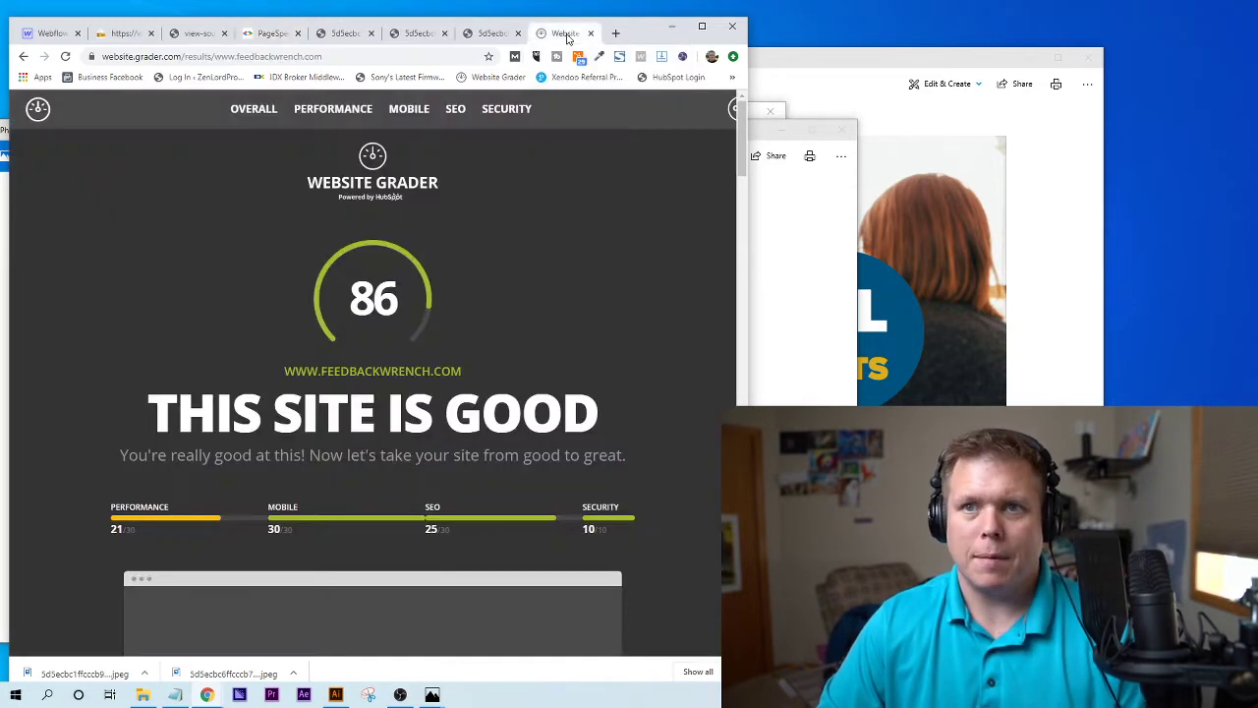
# - Search Google for 'hubspot website grader' and open HubSpot's Website Grader site
pyautogui.click(139, 59)
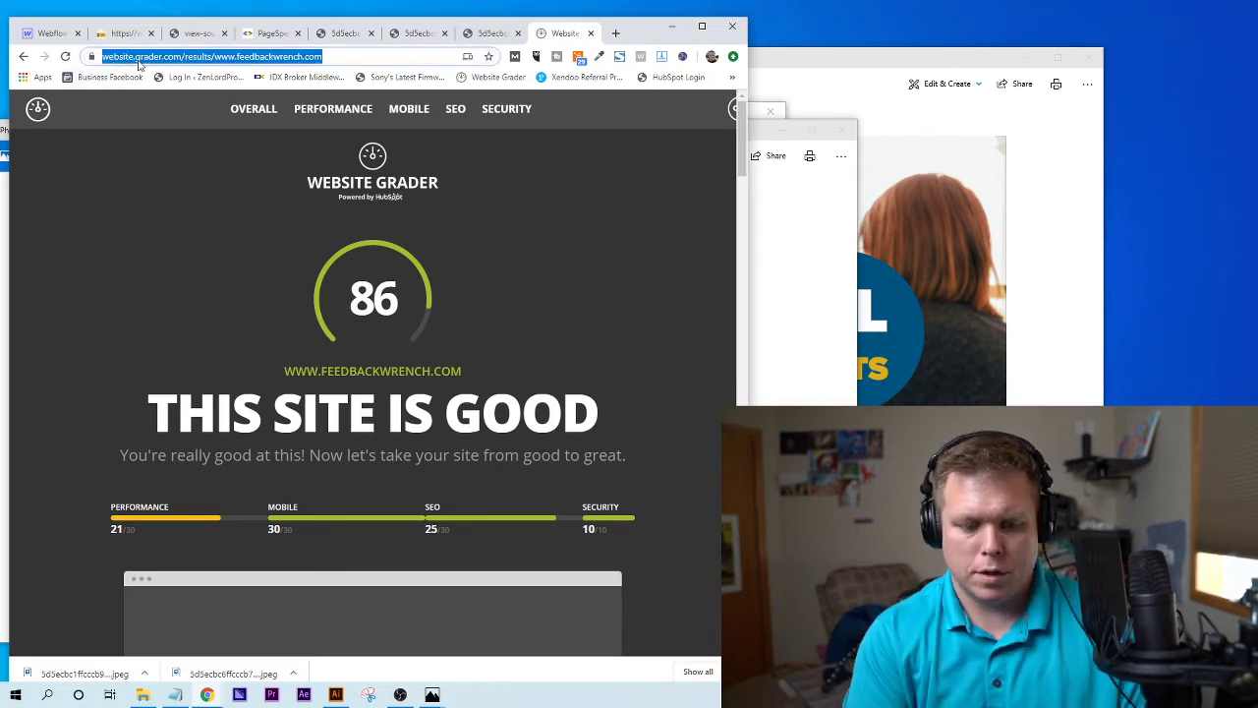
pyautogui.write('hubspot we')
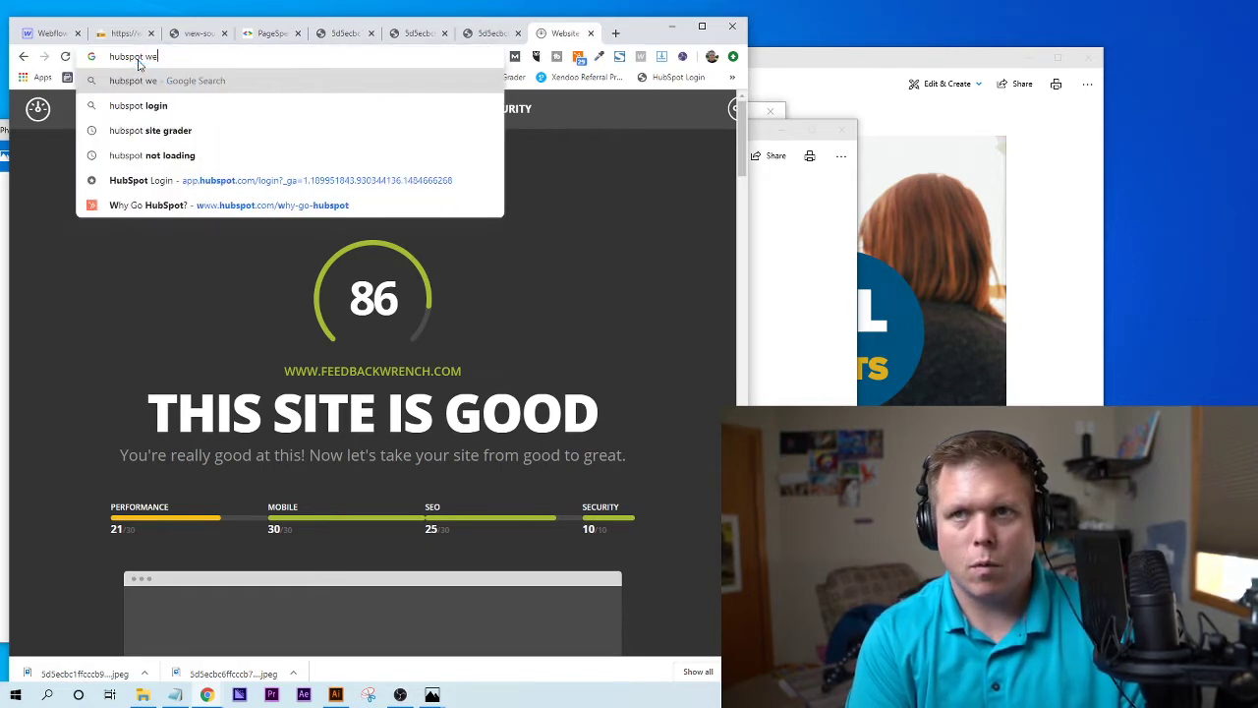
pyautogui.write('bsite grader')
pyautogui.press('Return')
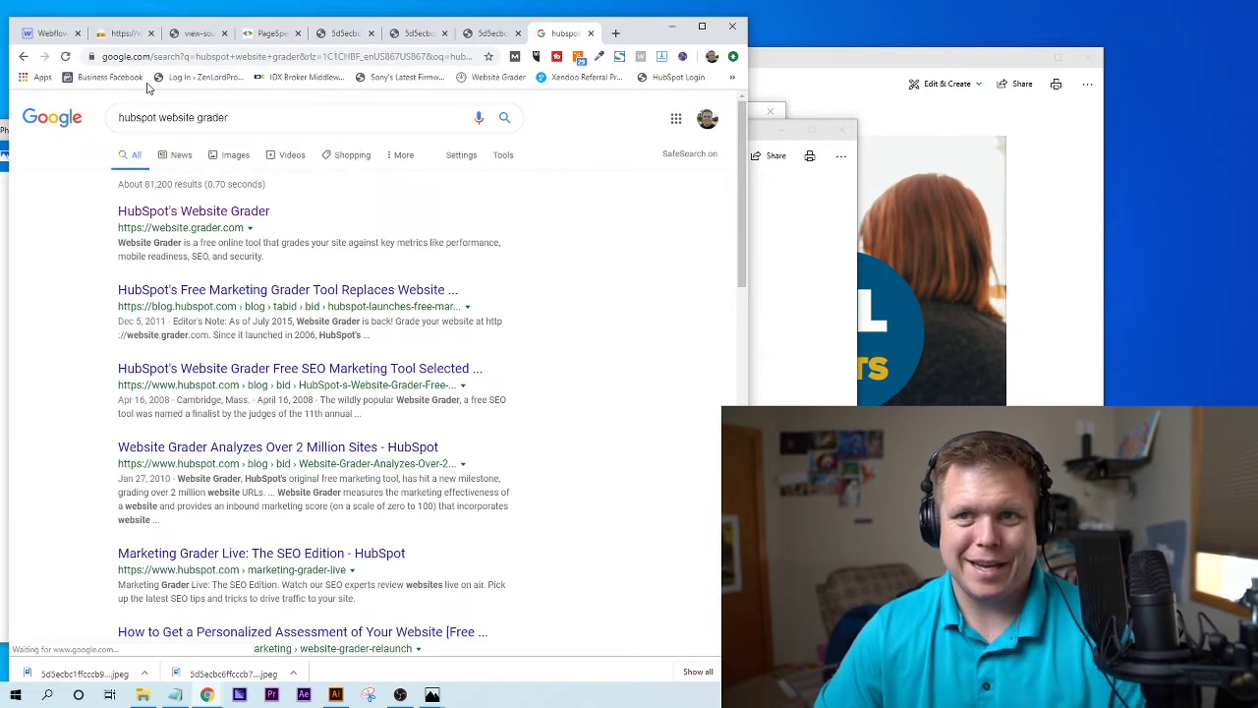
pyautogui.click(226, 214)
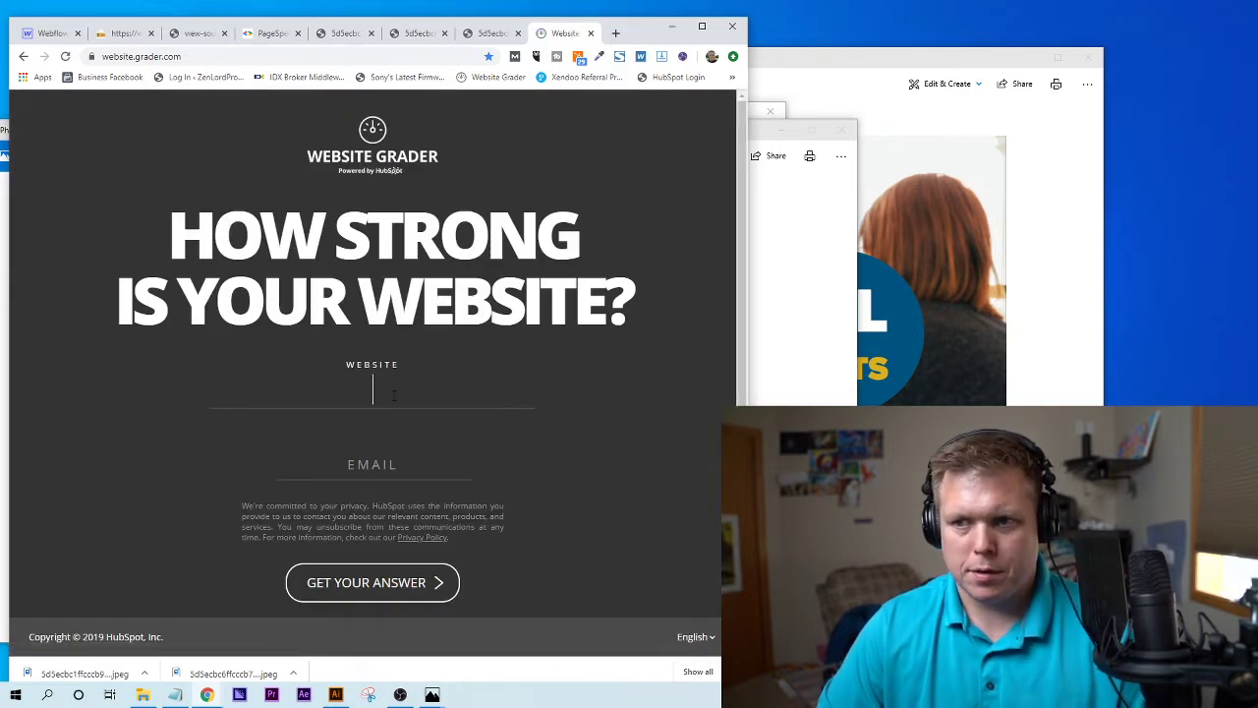
# - Submit the blog post's URL and a contact e-mail address for grading
pyautogui.hotkey('ctrl', 'v')
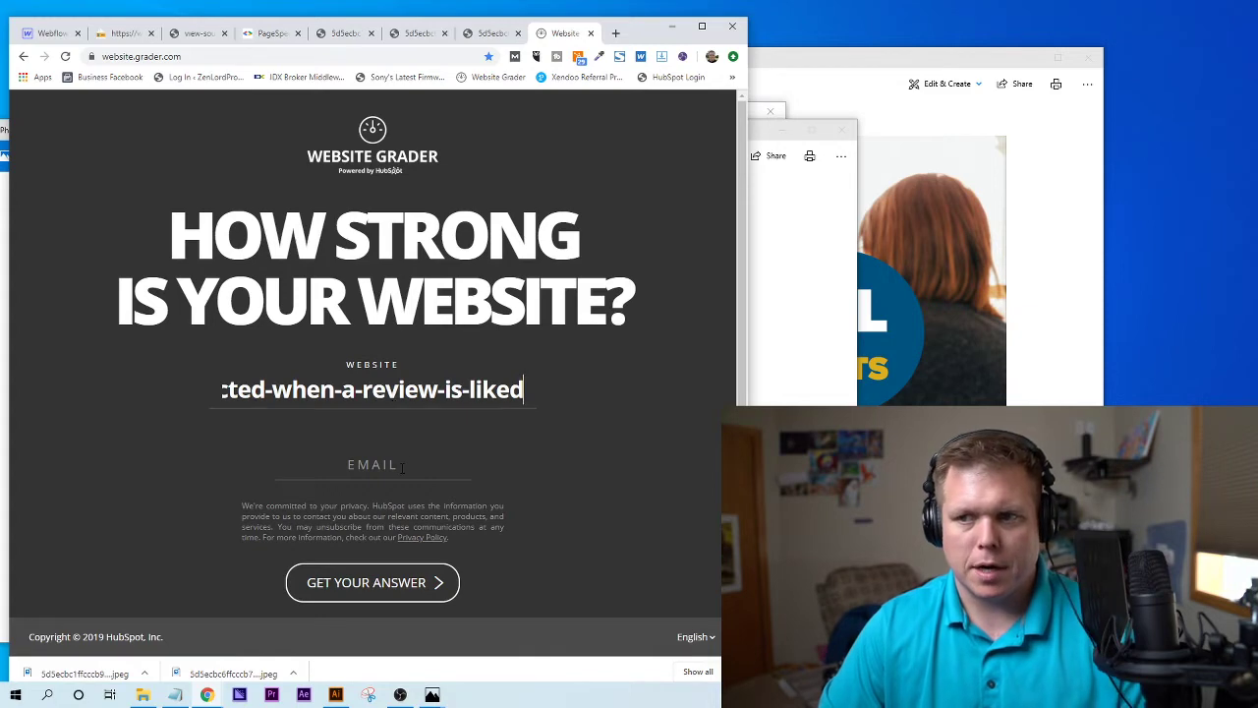
pyautogui.click(402, 468)
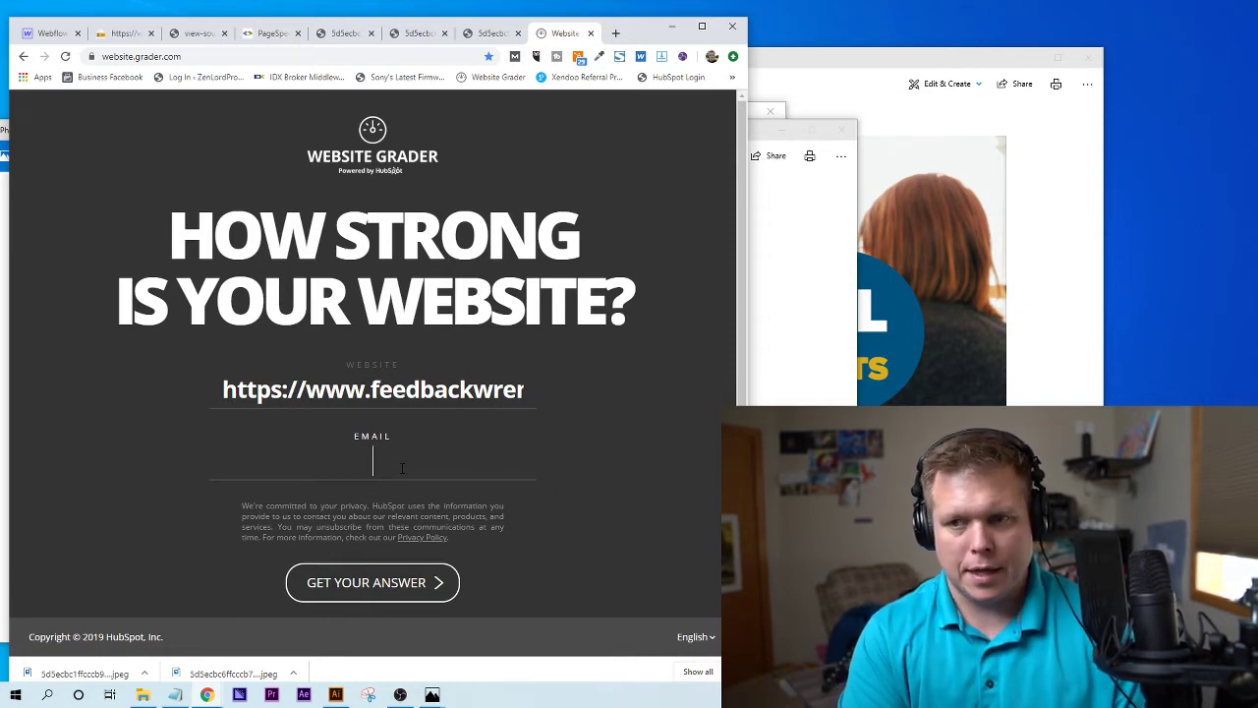
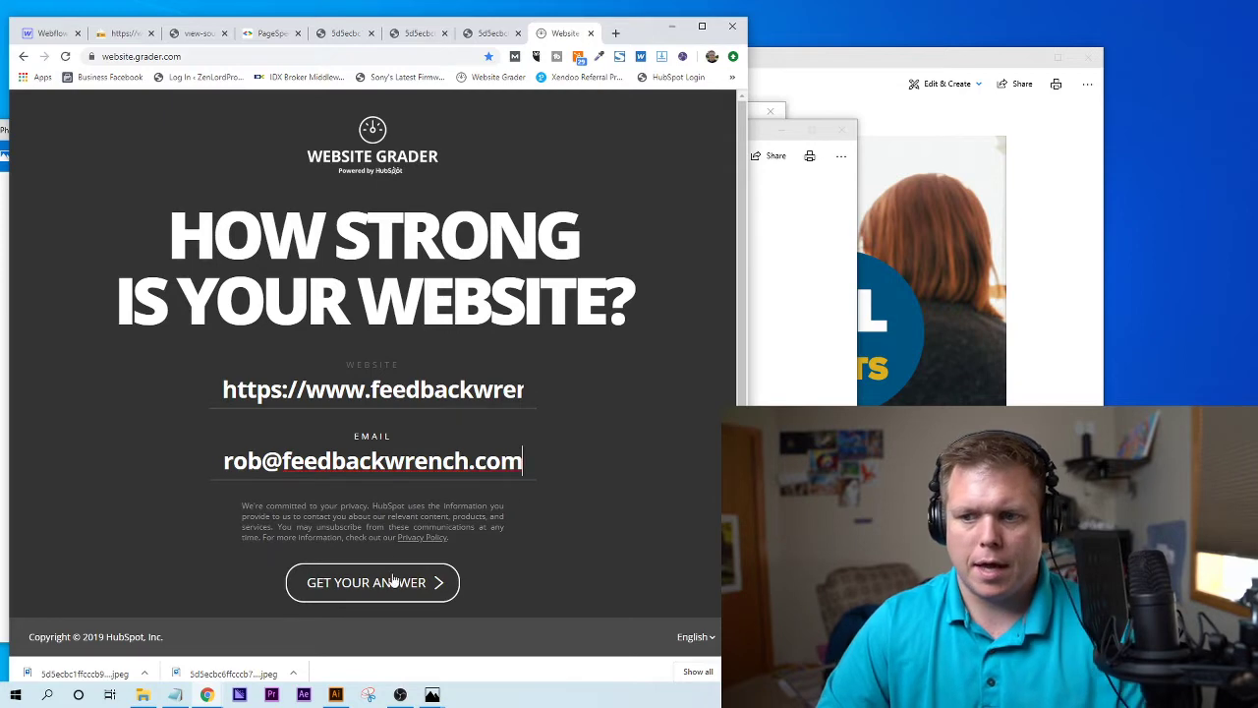
pyautogui.click(391, 582)
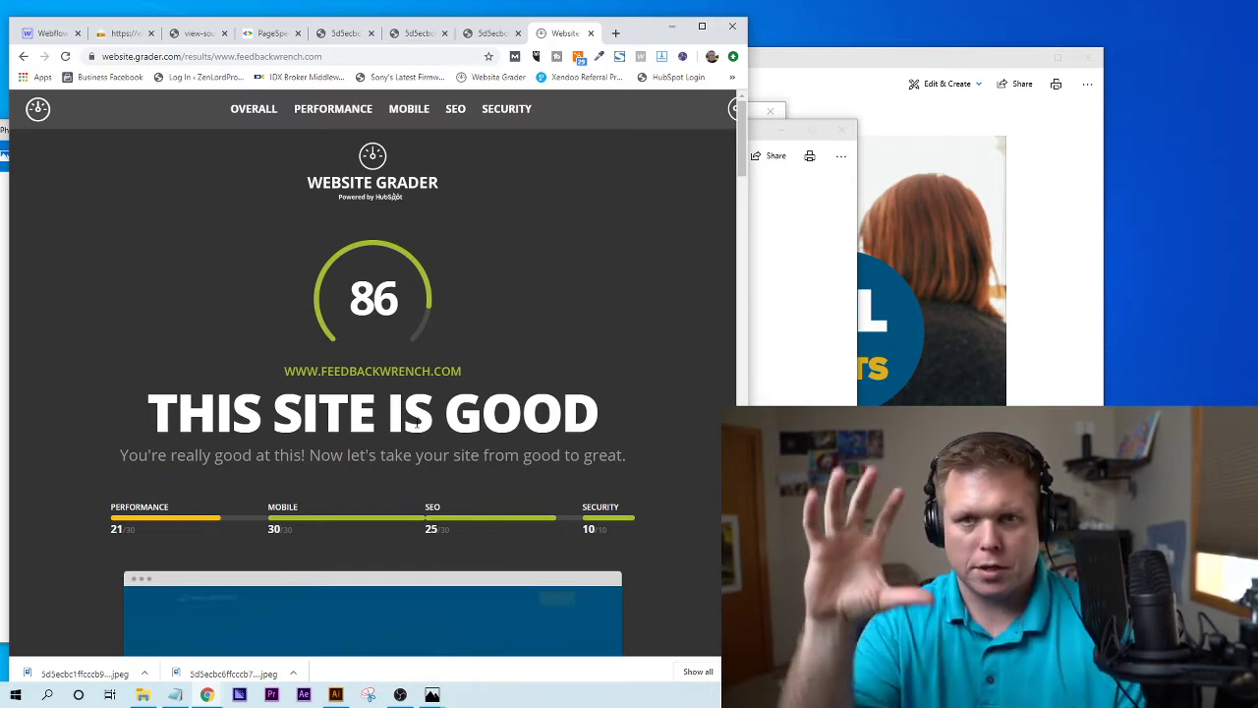
# - Inspect the 3.5MB page size and 51 page requests figures in Performance
pyautogui.scroll(-6, 442, 385)
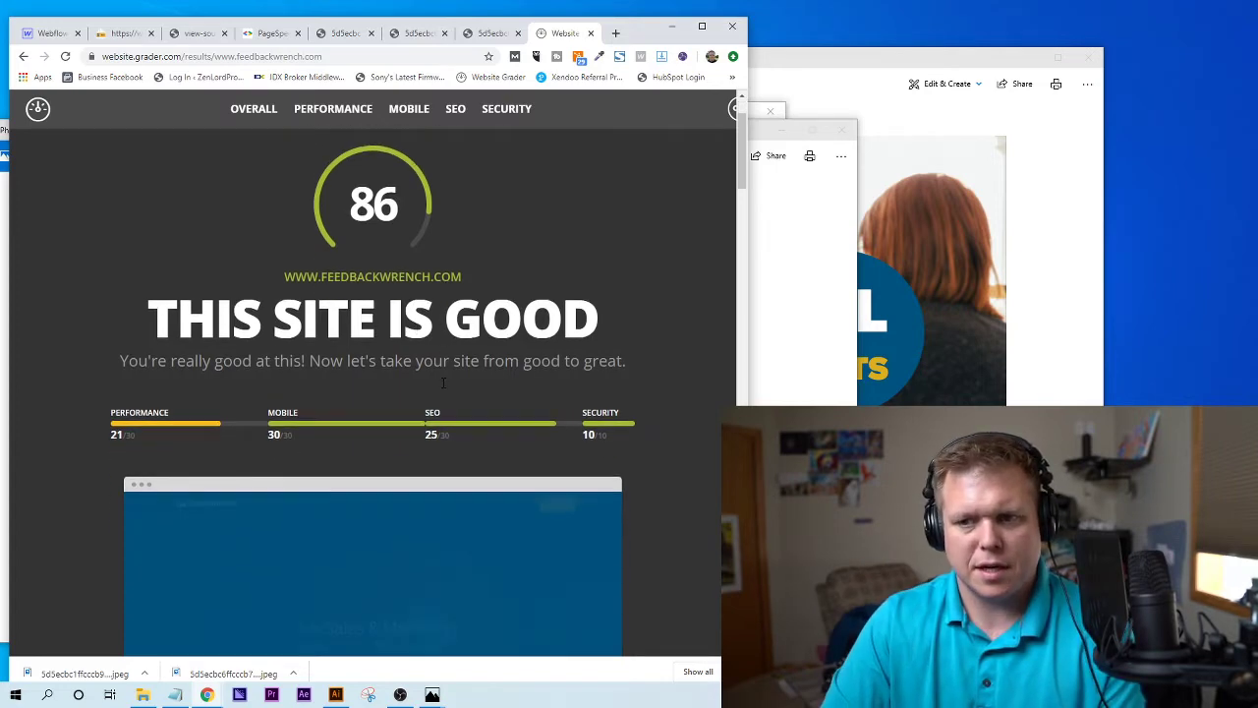
pyautogui.scroll(-4, 441, 390)
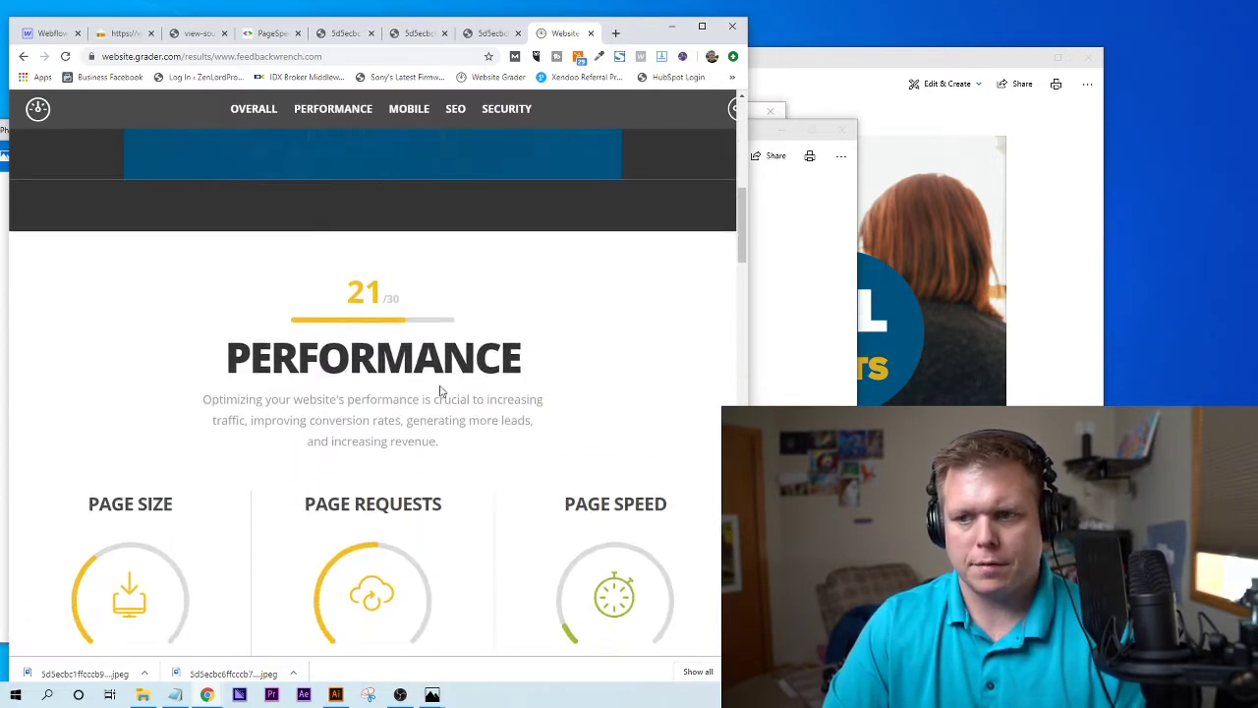
pyautogui.scroll(1, 441, 390)
pyautogui.scroll(-1, 441, 390)
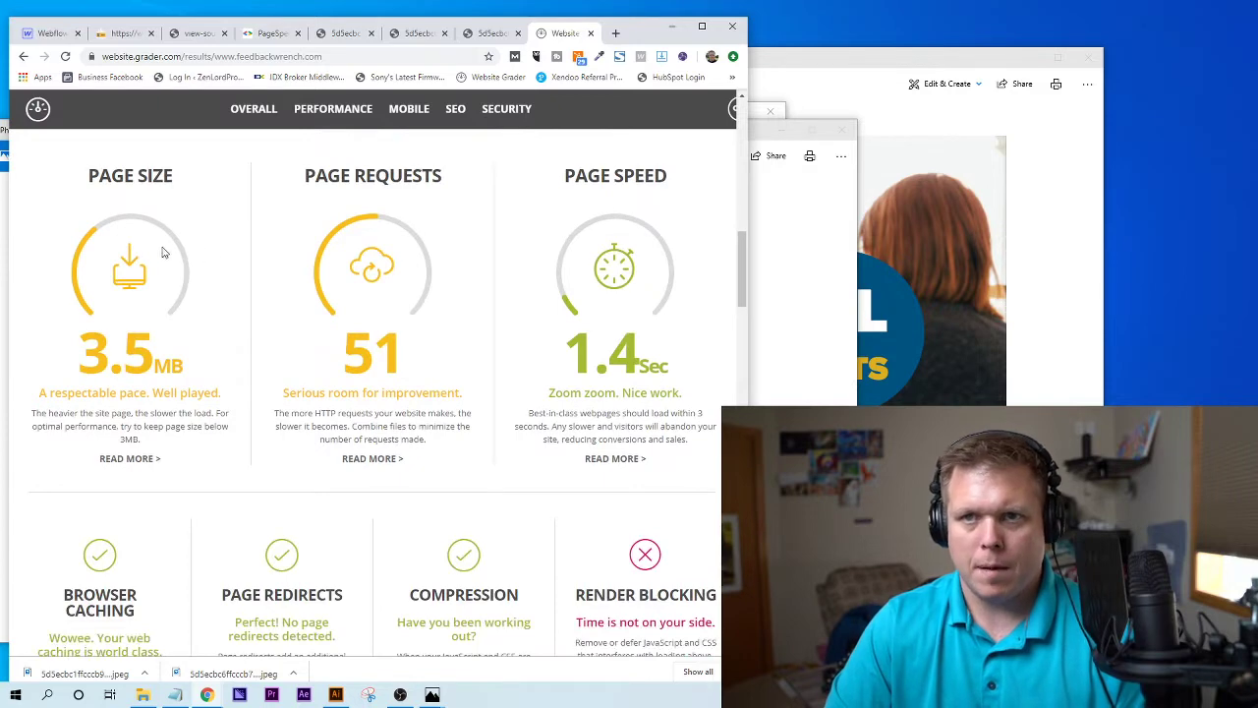
pyautogui.moveTo(77, 352); pyautogui.dragTo(230, 385)
pyautogui.click(232, 384)
pyautogui.moveTo(306, 358); pyautogui.dragTo(471, 426)
pyautogui.click(471, 427)
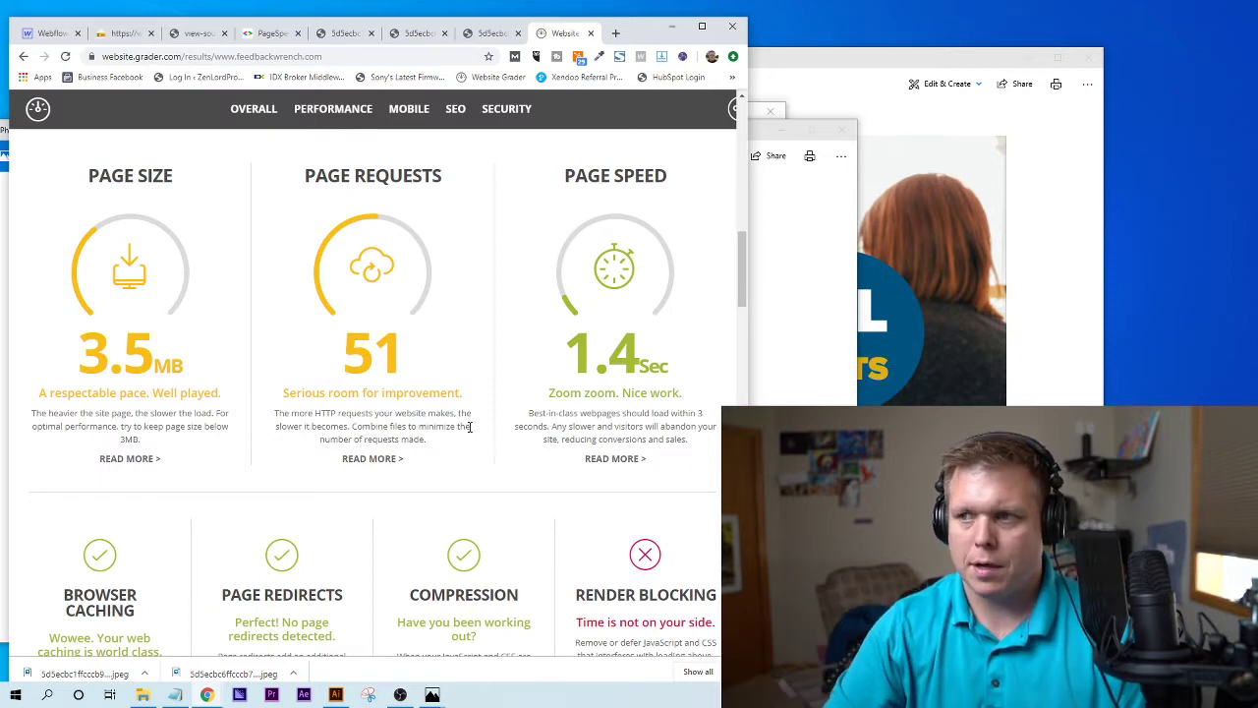
# - Check the 1.4 Sec page speed and the Page Redirects result
pyautogui.doubleClick(602, 358)
pyautogui.click(597, 379)
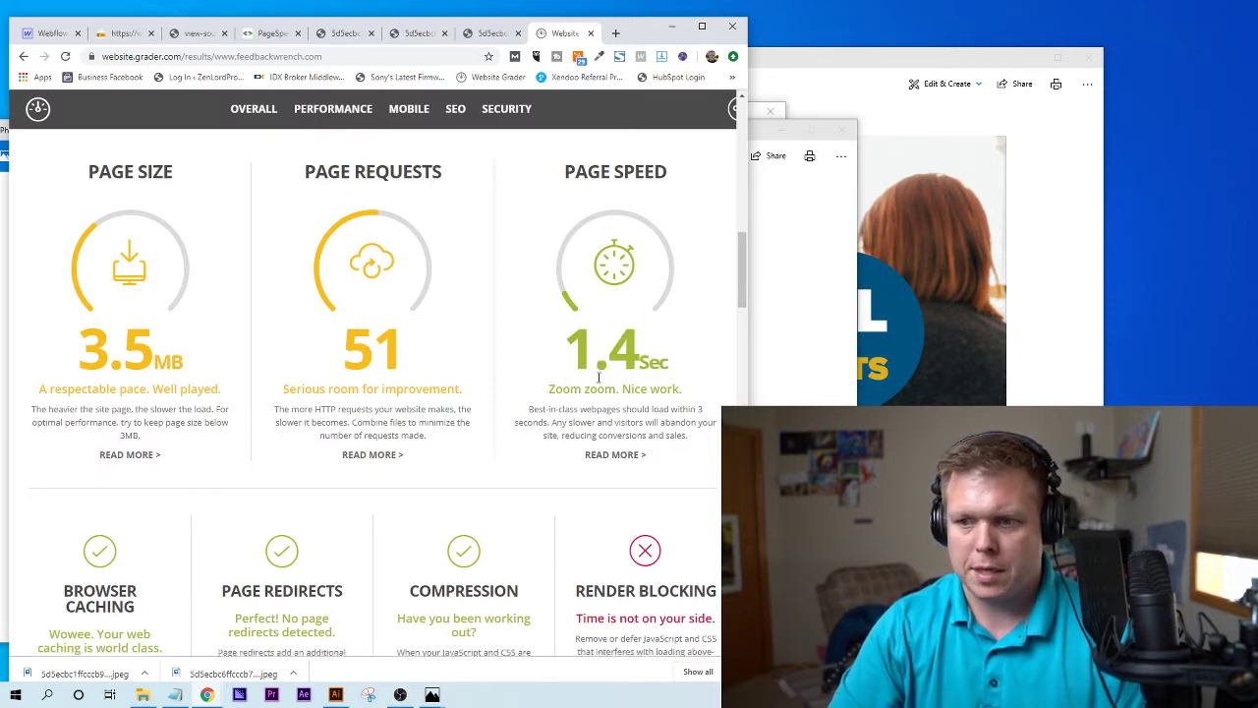
pyautogui.scroll(-2, 600, 384)
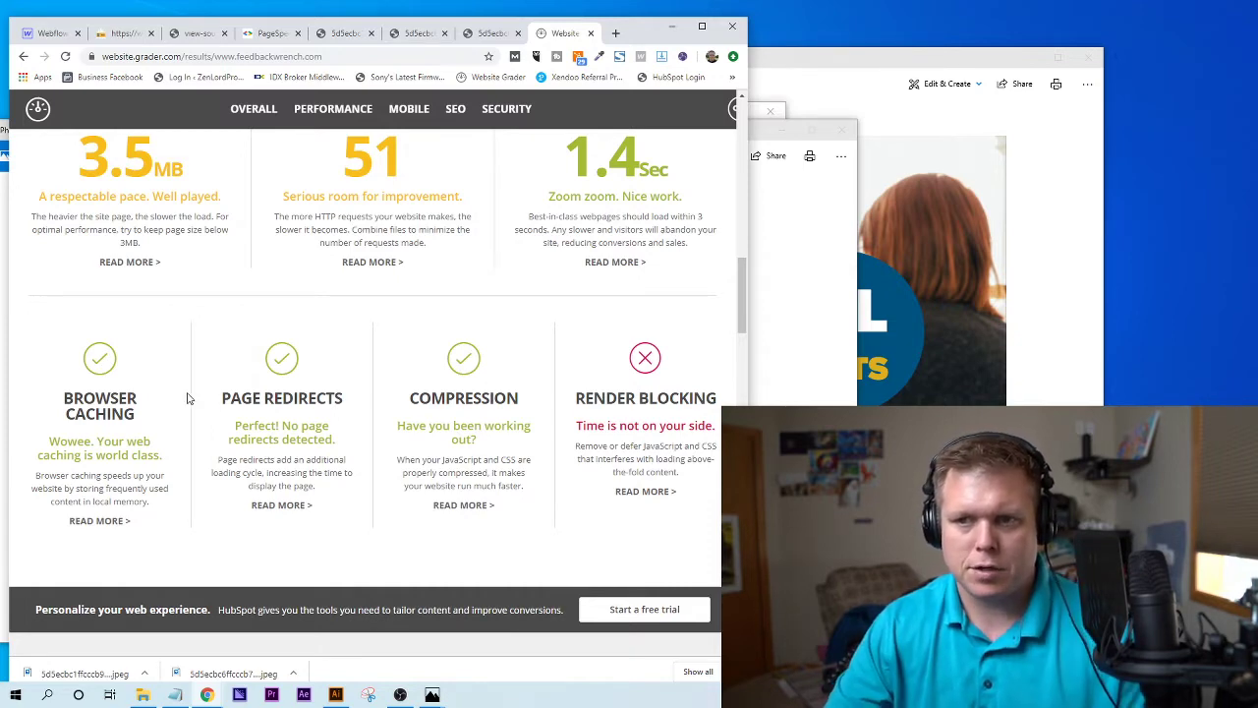
pyautogui.moveTo(239, 392); pyautogui.dragTo(314, 449)
pyautogui.click(314, 455)
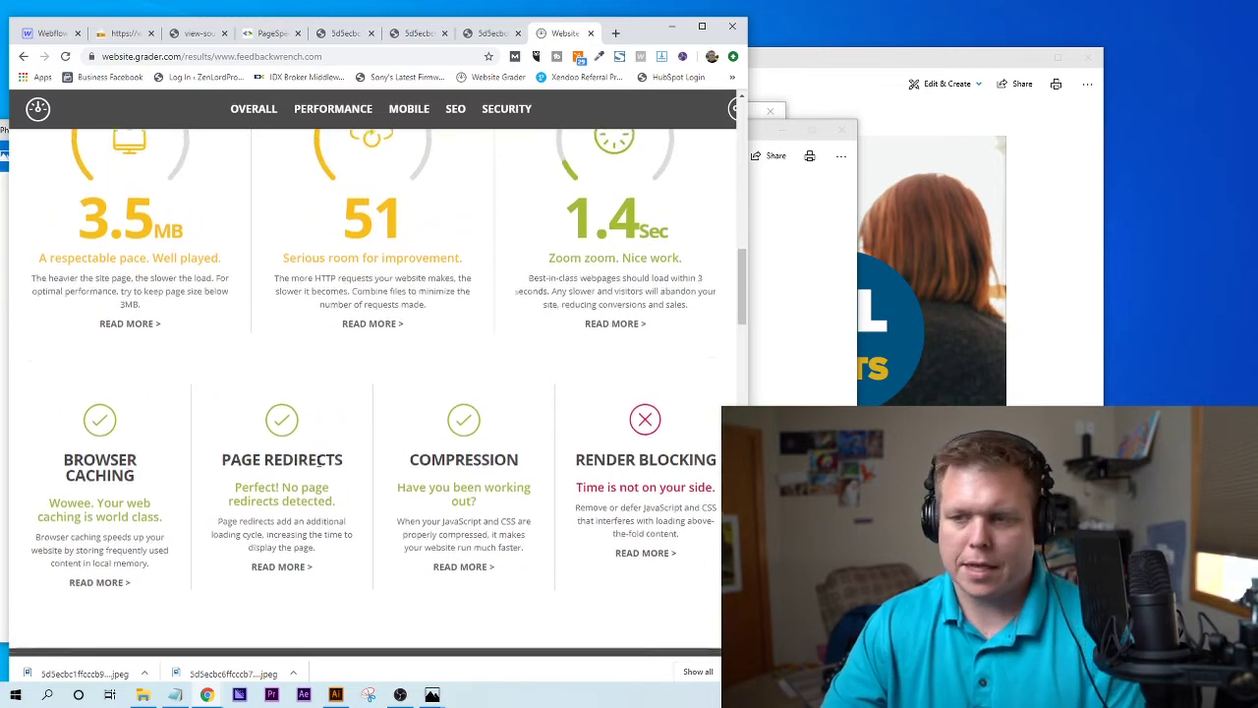
# - Scroll past the 30/30 Mobile section down to the 25/30 SEO check cards
pyautogui.scroll(-1, 481, 403)
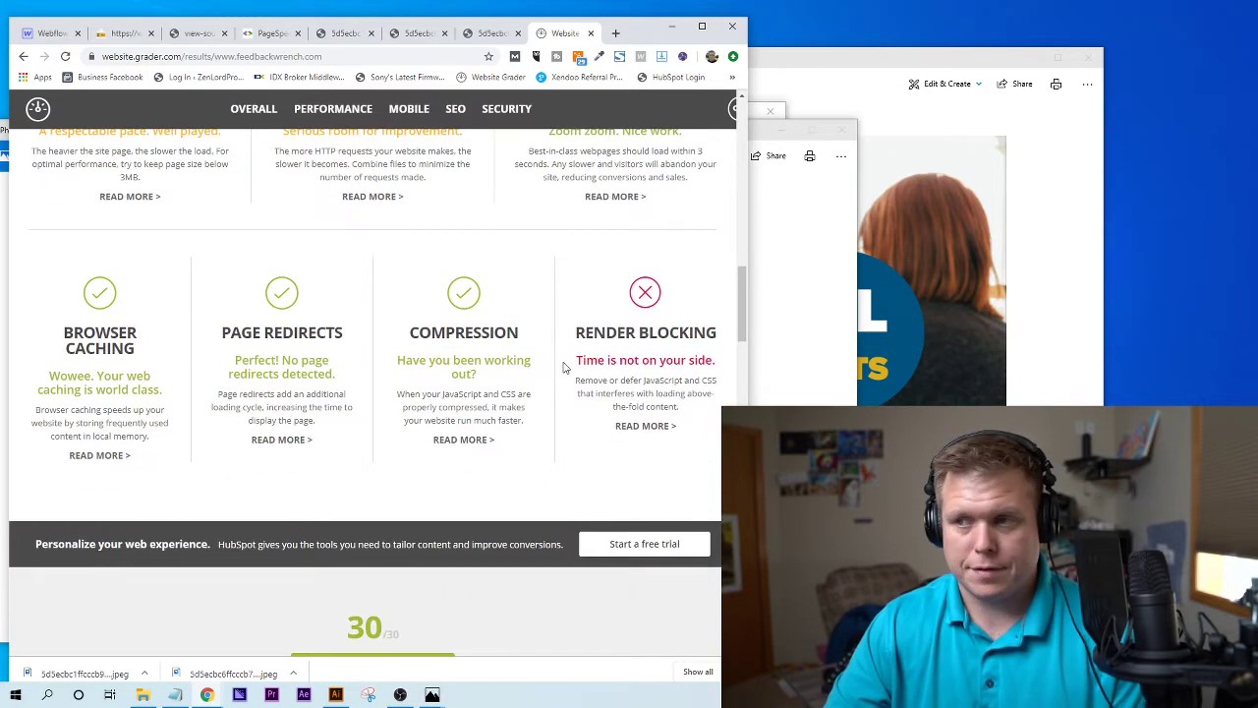
pyautogui.scroll(-4, 679, 384)
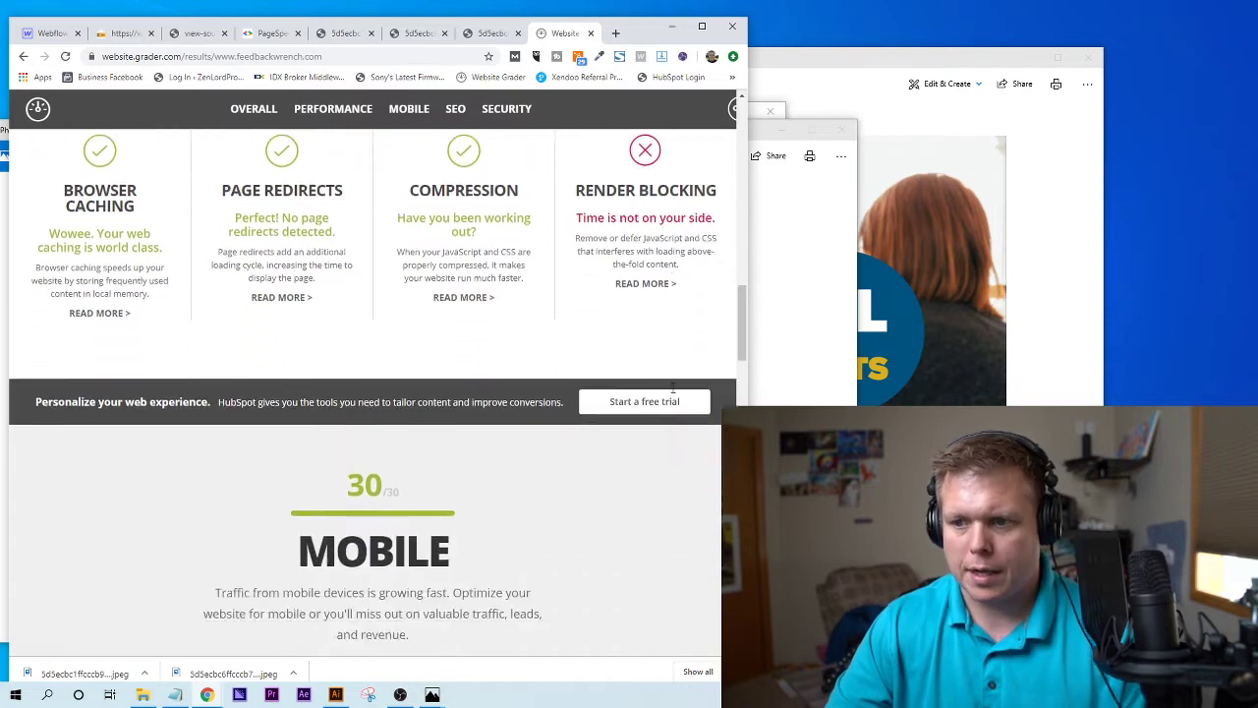
pyautogui.scroll(4, 668, 393)
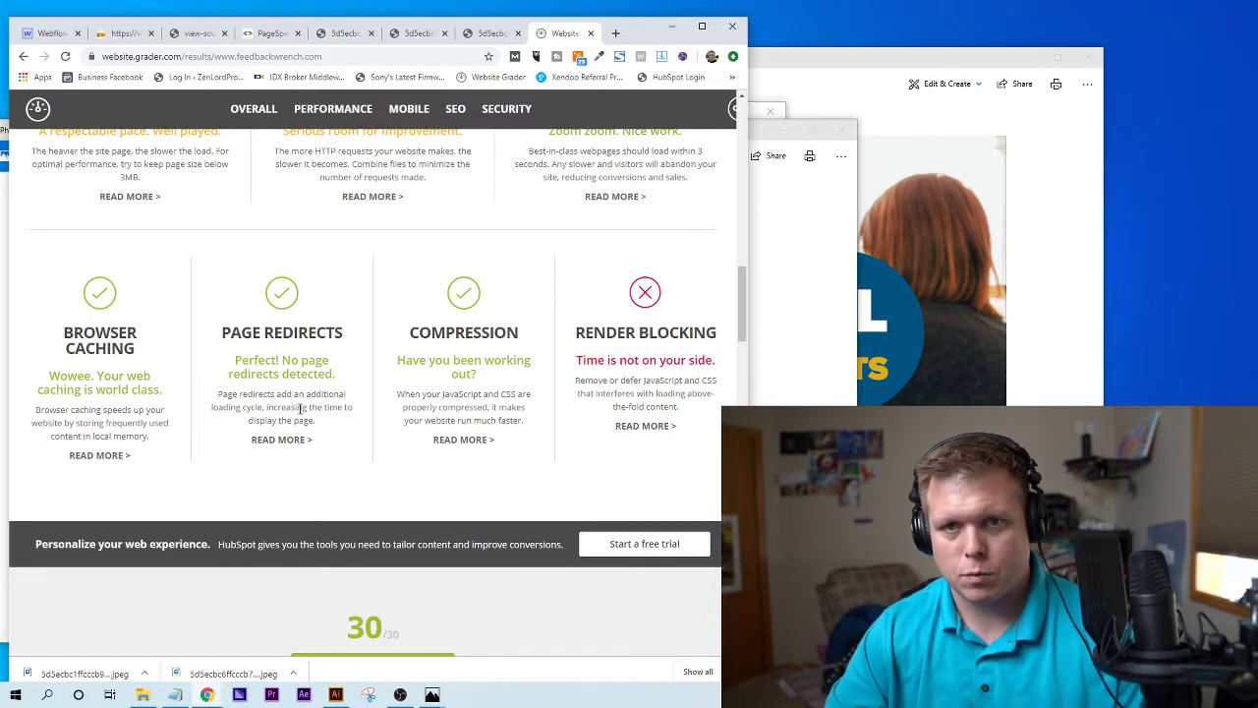
pyautogui.scroll(-3, 301, 408)
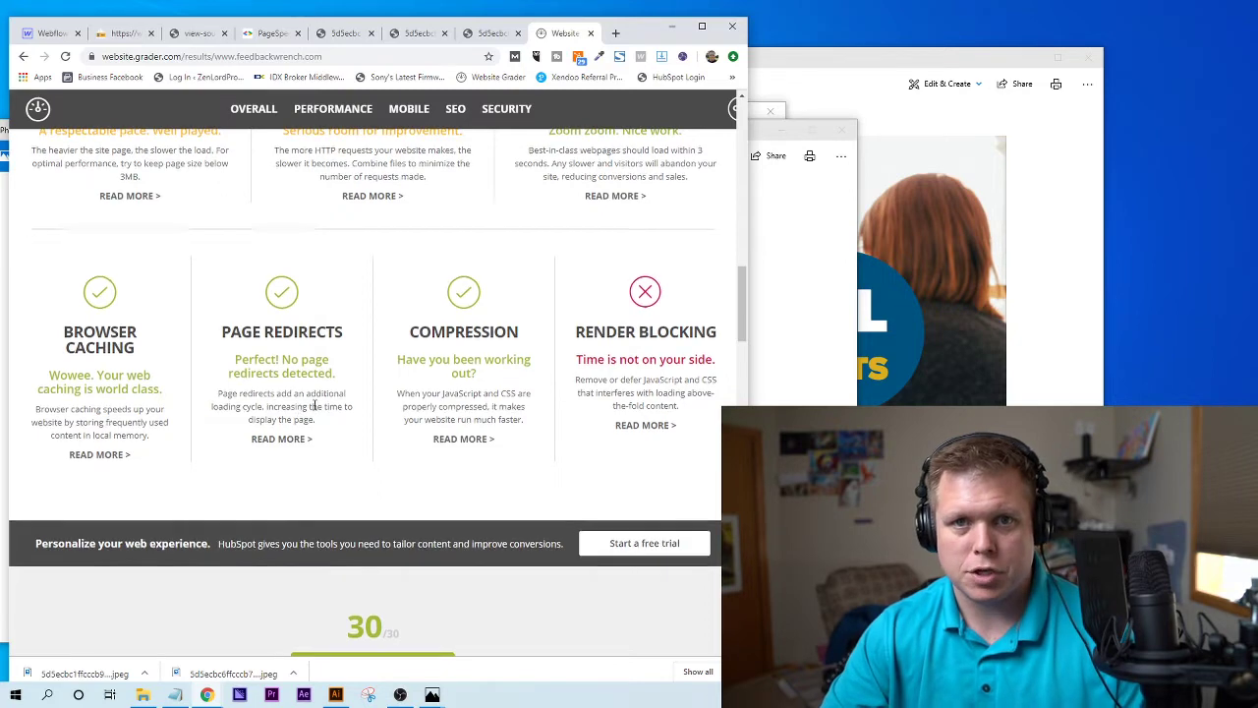
pyautogui.scroll(-1, 315, 411)
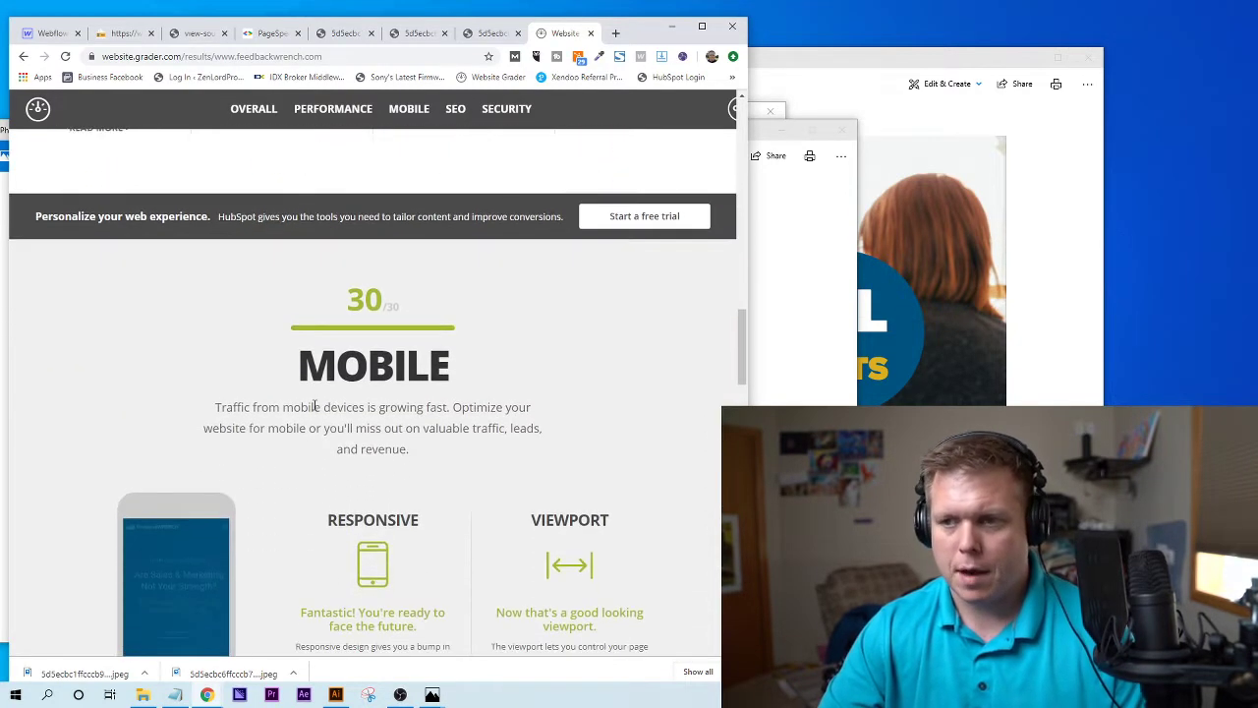
pyautogui.scroll(-2, 302, 340)
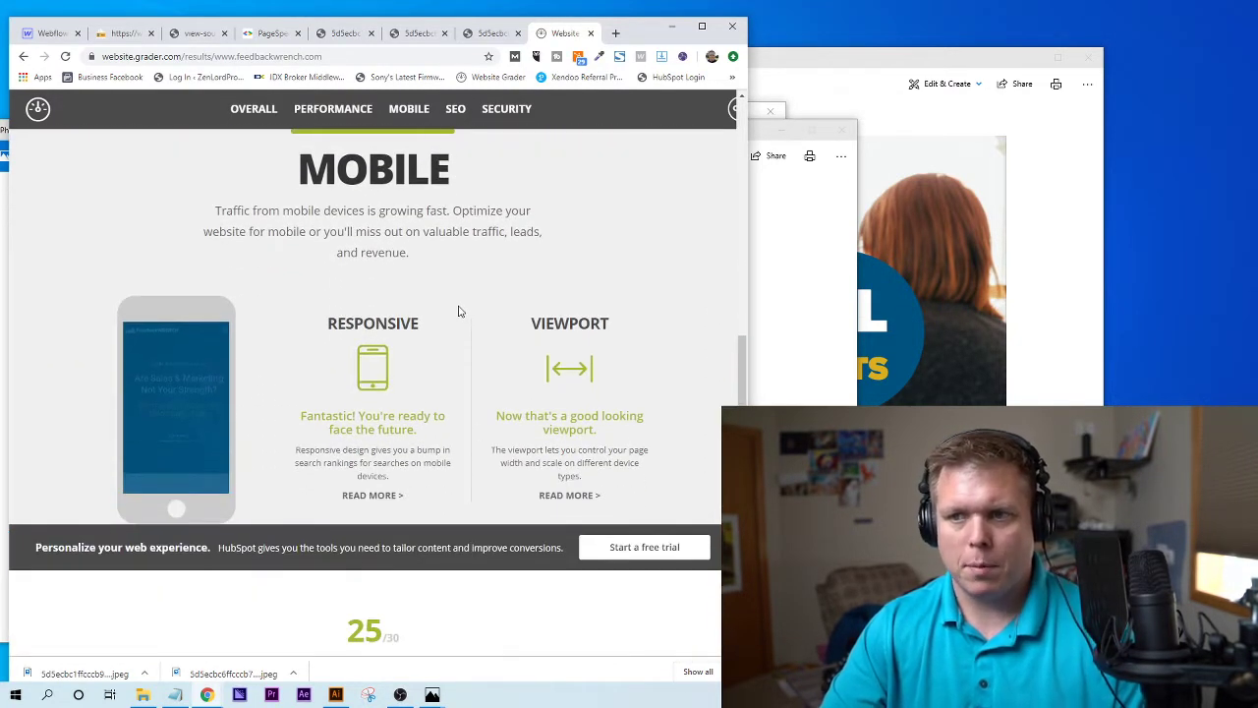
pyautogui.scroll(-2, 454, 334)
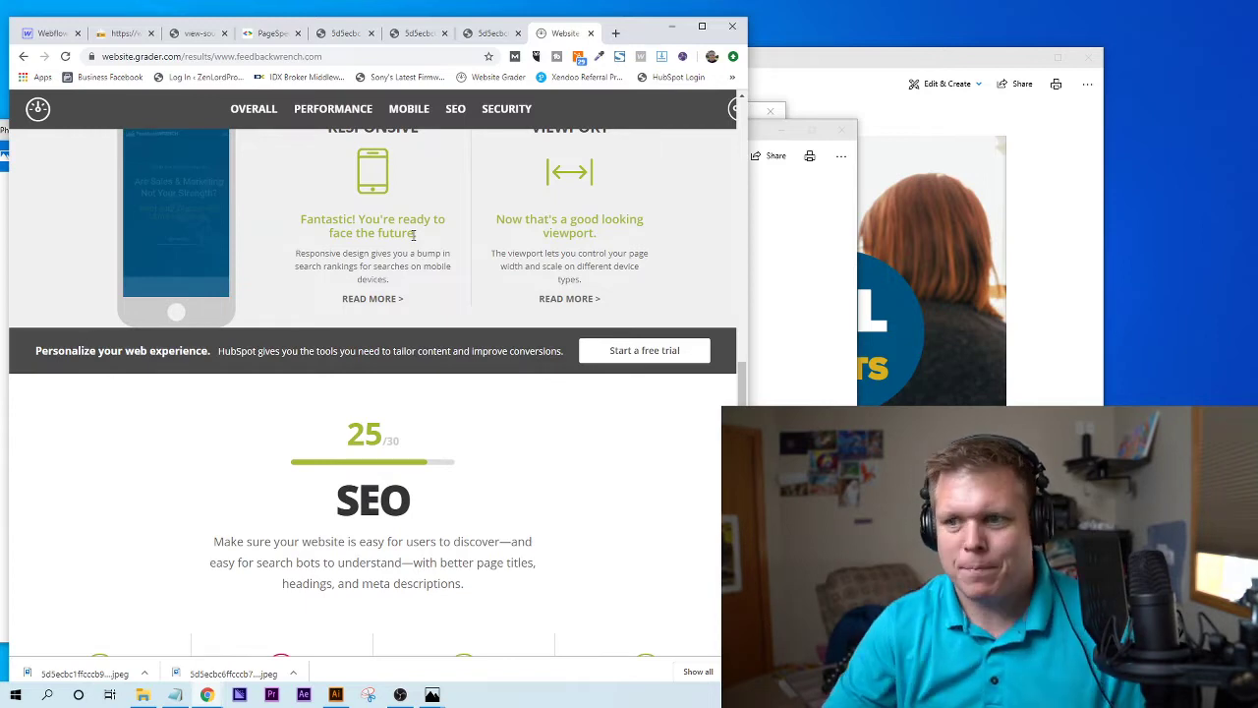
pyautogui.scroll(-3, 419, 365)
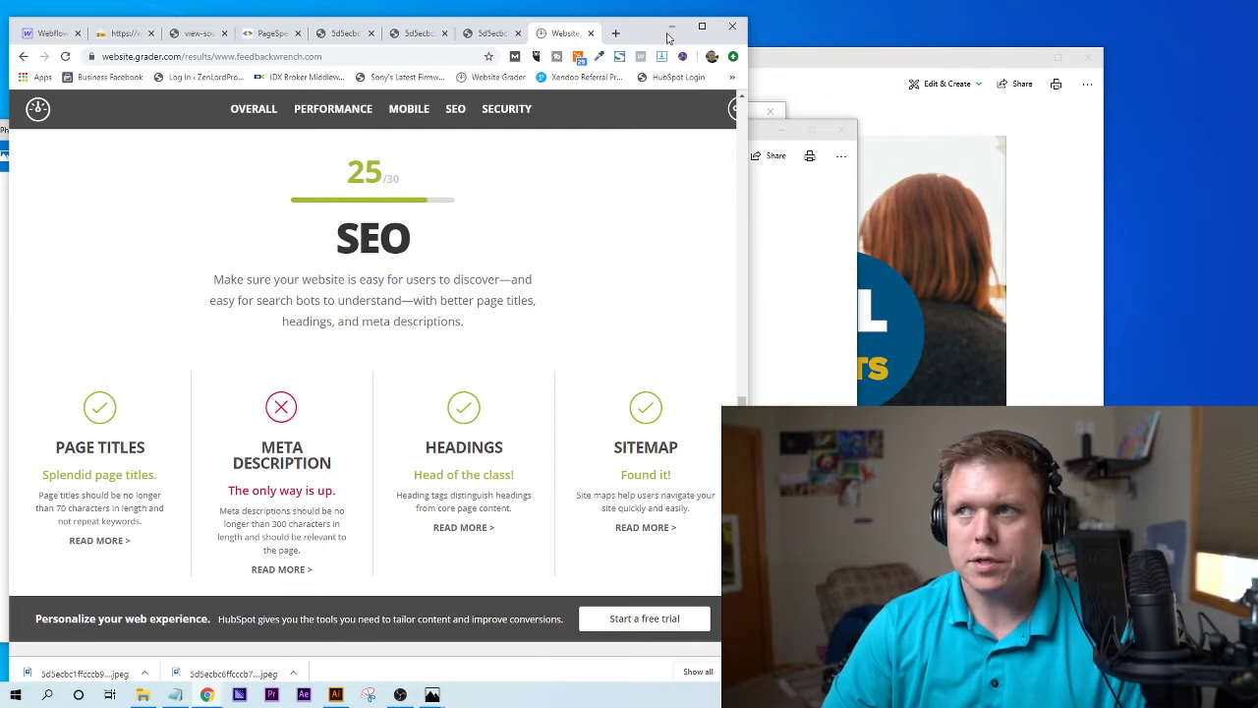
# - Run a Google site: search for the liking-google-reviews post and check its description snippet
pyautogui.click(615, 34)
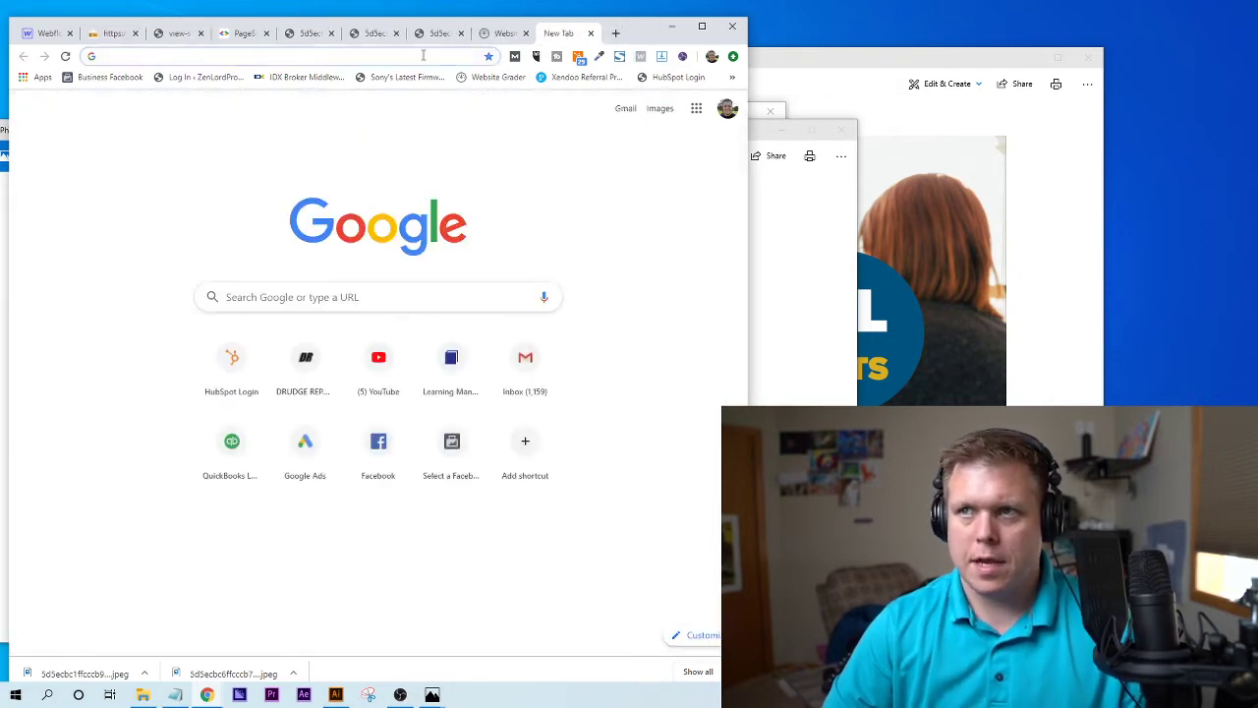
pyautogui.click(501, 35)
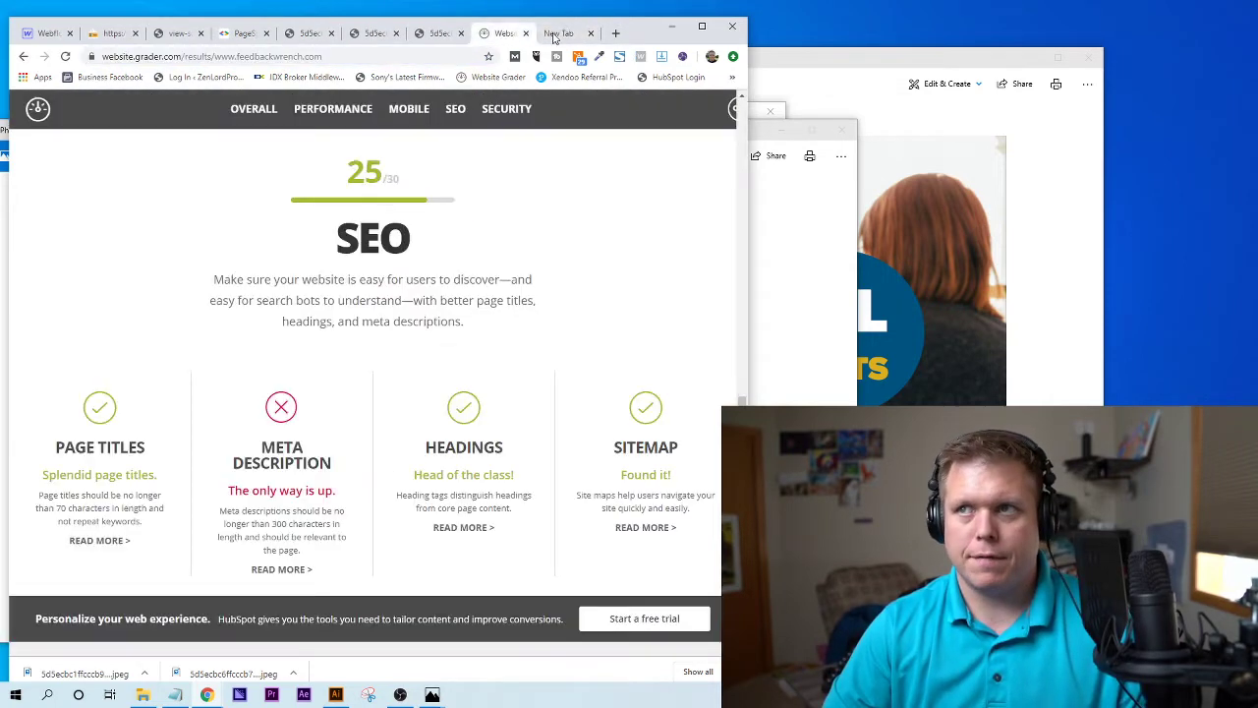
pyautogui.click(559, 36)
pyautogui.write('https://www.feedbackwrench.com/post/liking-google-reviews-what-is-impacted-when-a-review-is-liked')
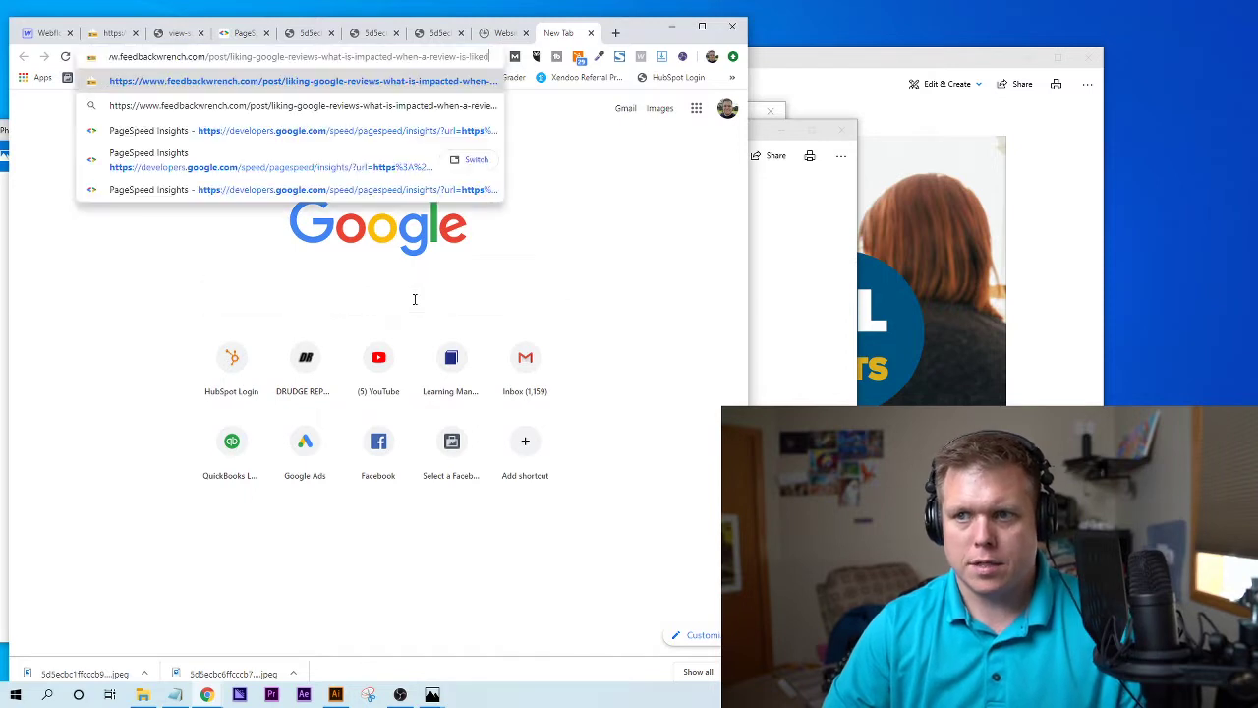
pyautogui.press('Escape')
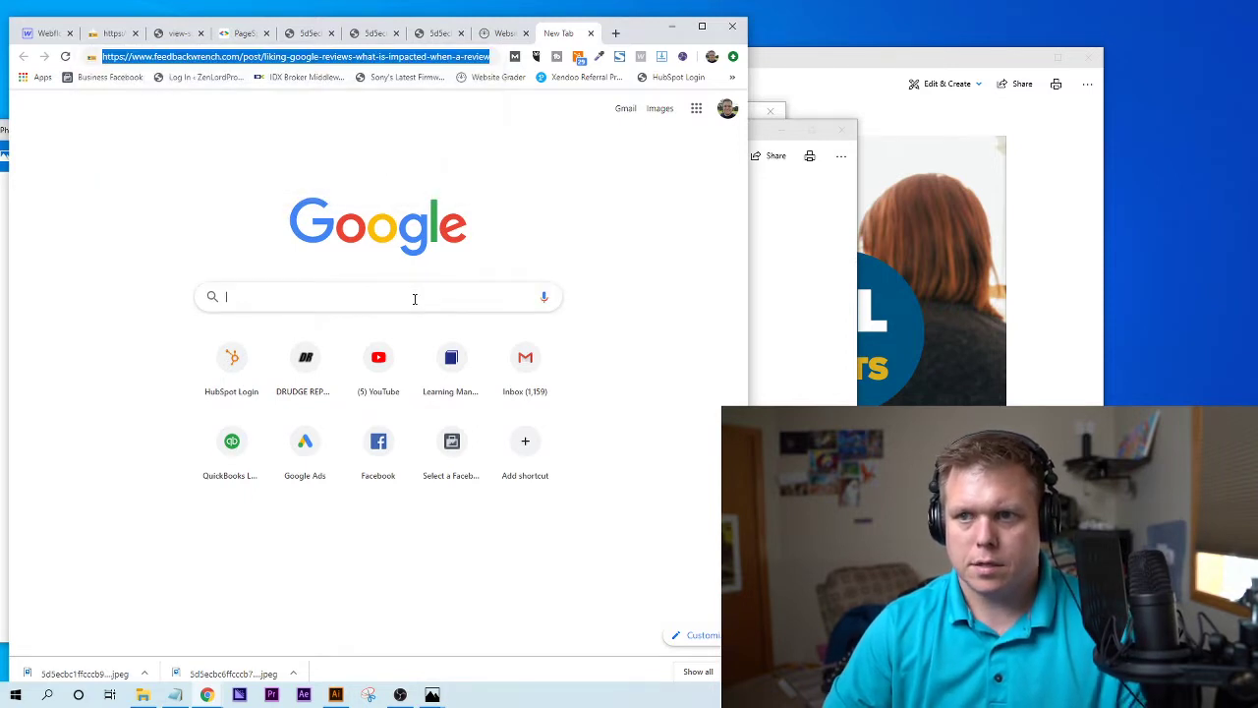
pyautogui.write('site:')
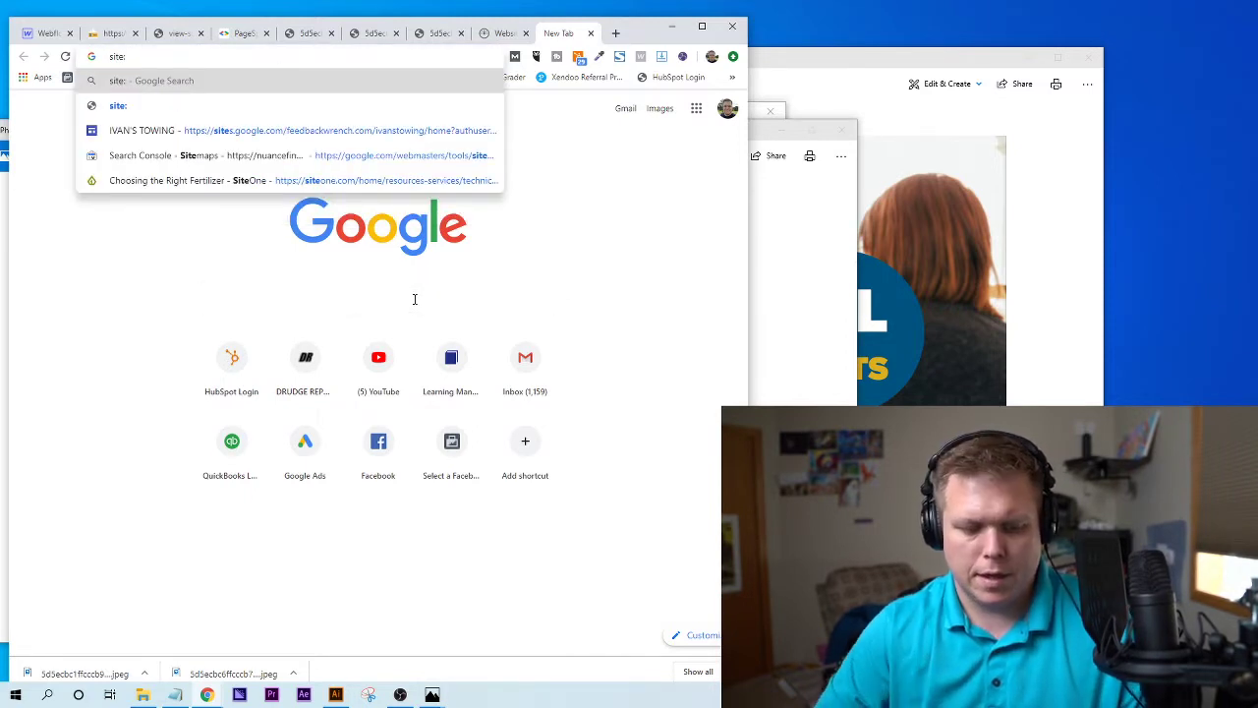
pyautogui.write('https://www.feedbackwrench.com/post/liking-google-reviews-what-is-impacted-when-a-review-is-liked')
pyautogui.press('Return')
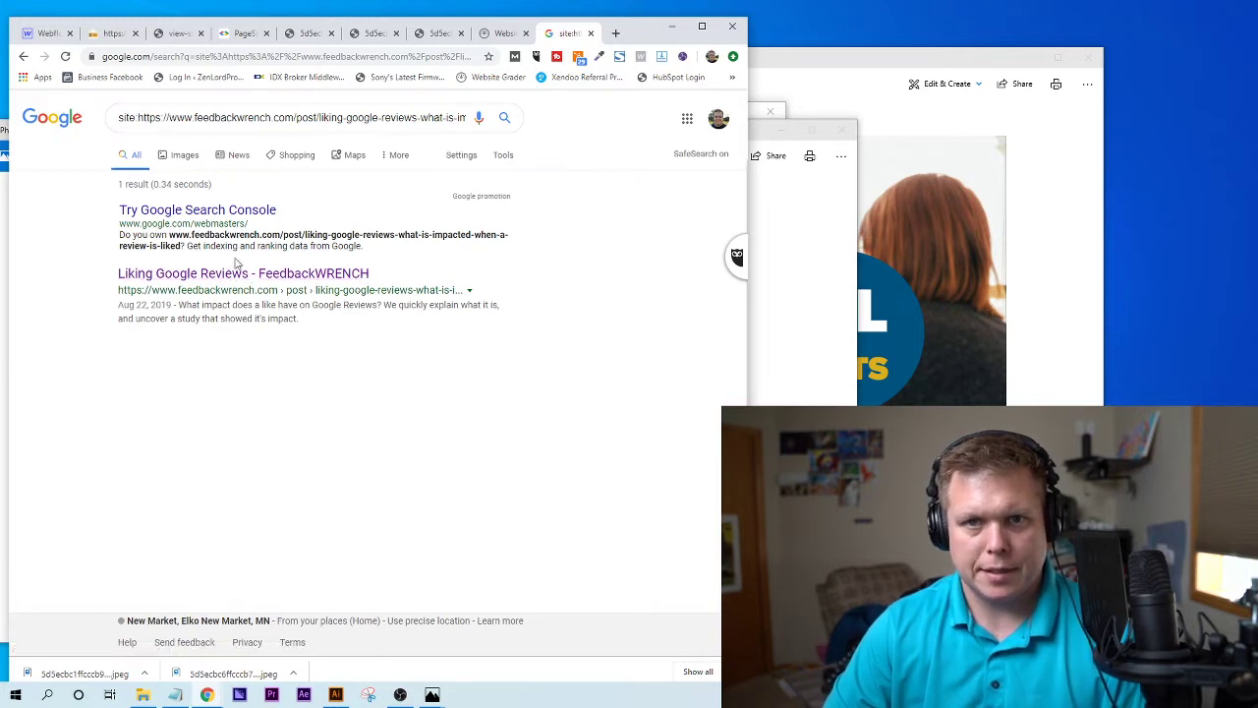
pyautogui.moveTo(186, 305); pyautogui.dragTo(303, 329)
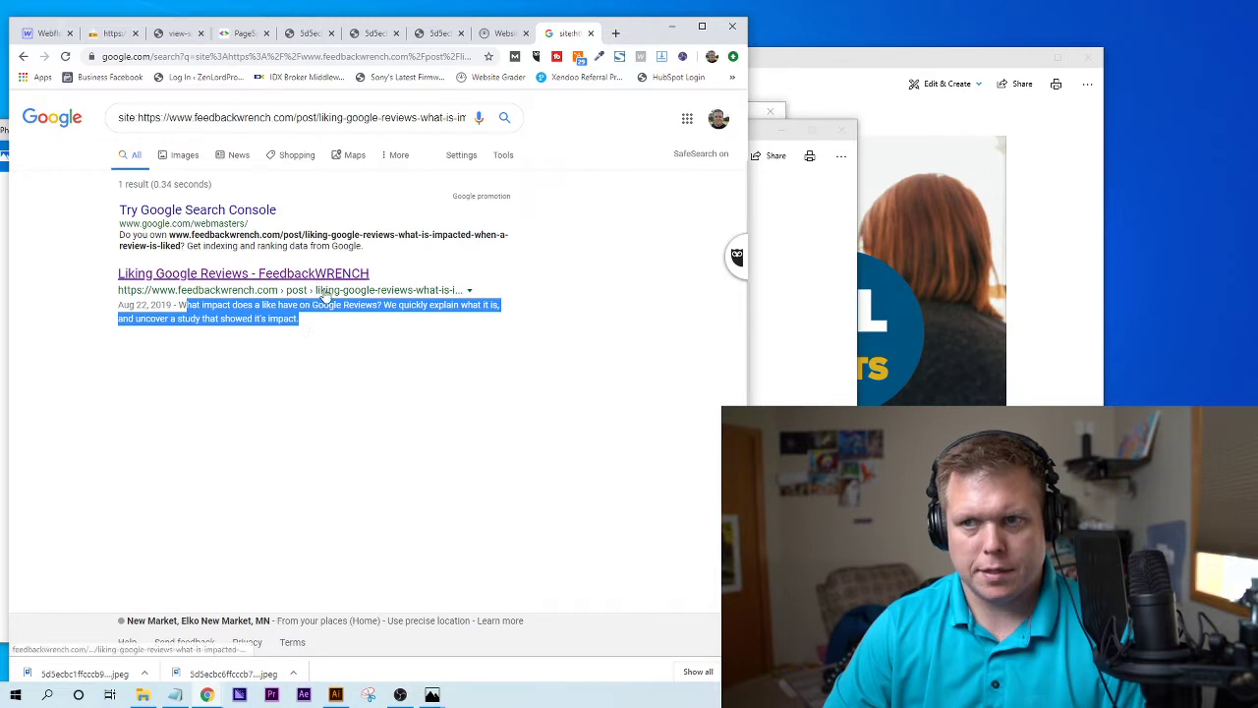
# - Back in Website Grader, read the failing Meta Description and the Headings check explanations
pyautogui.click(502, 33)
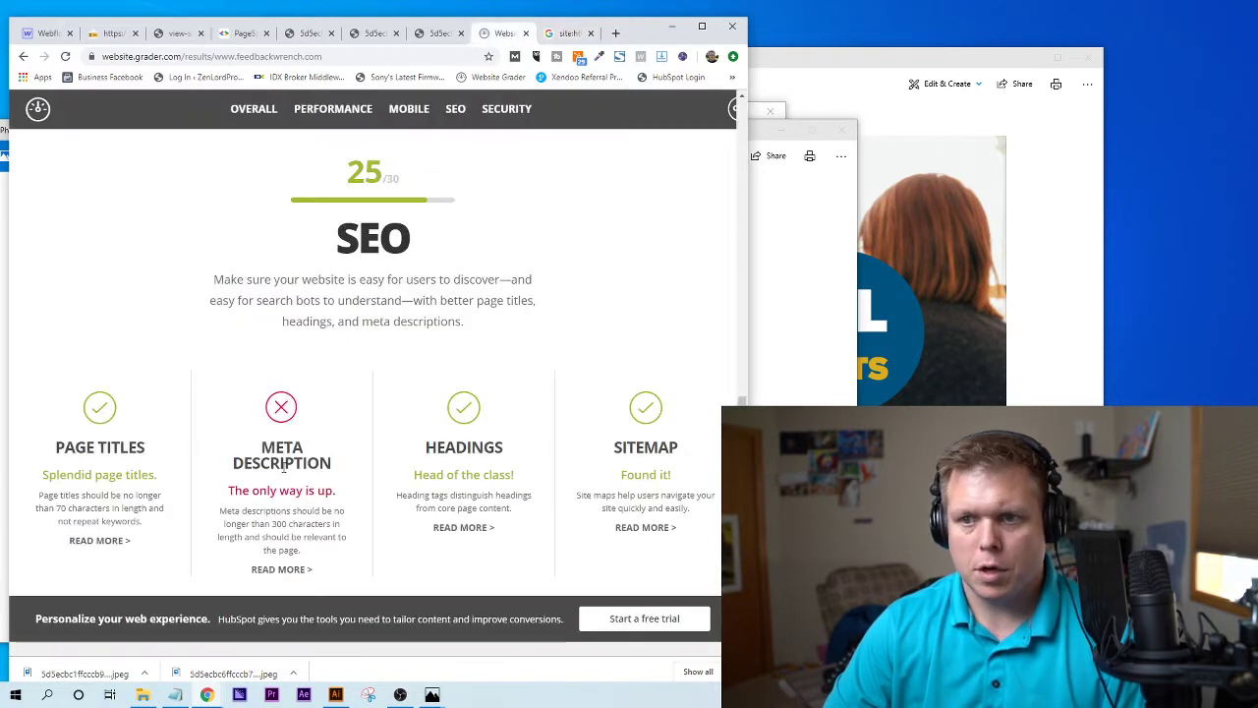
pyautogui.click(562, 33)
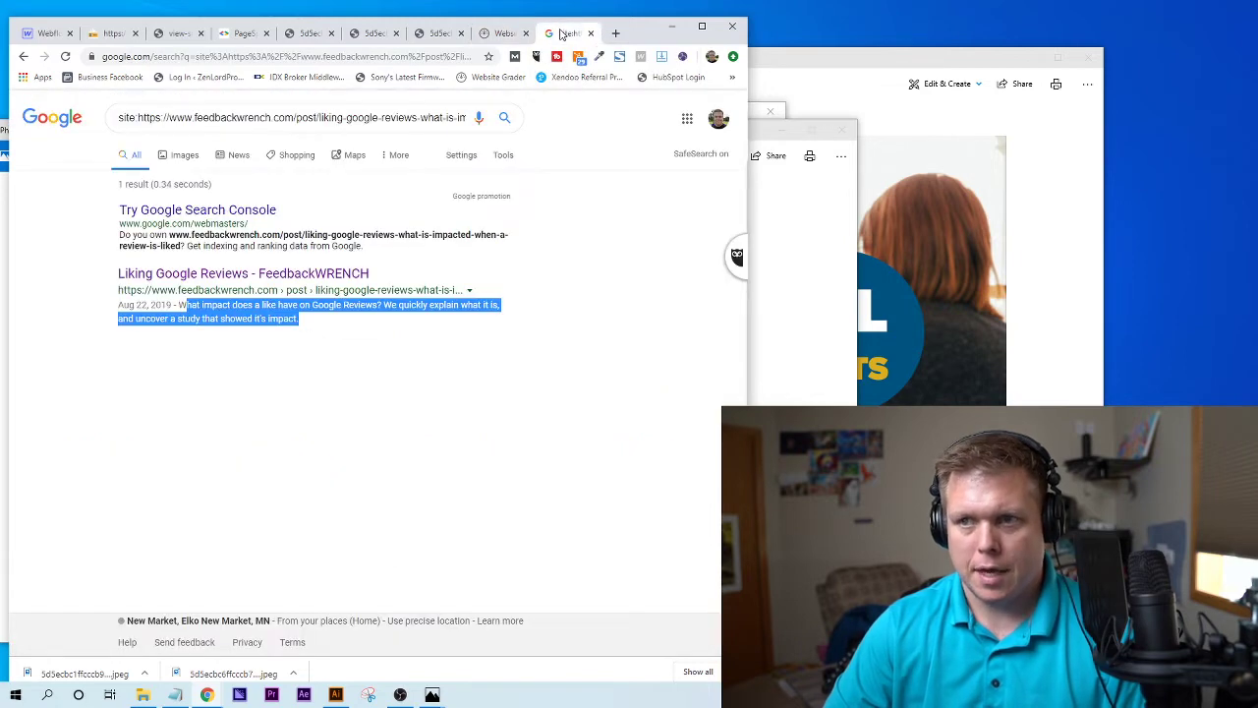
pyautogui.click(500, 33)
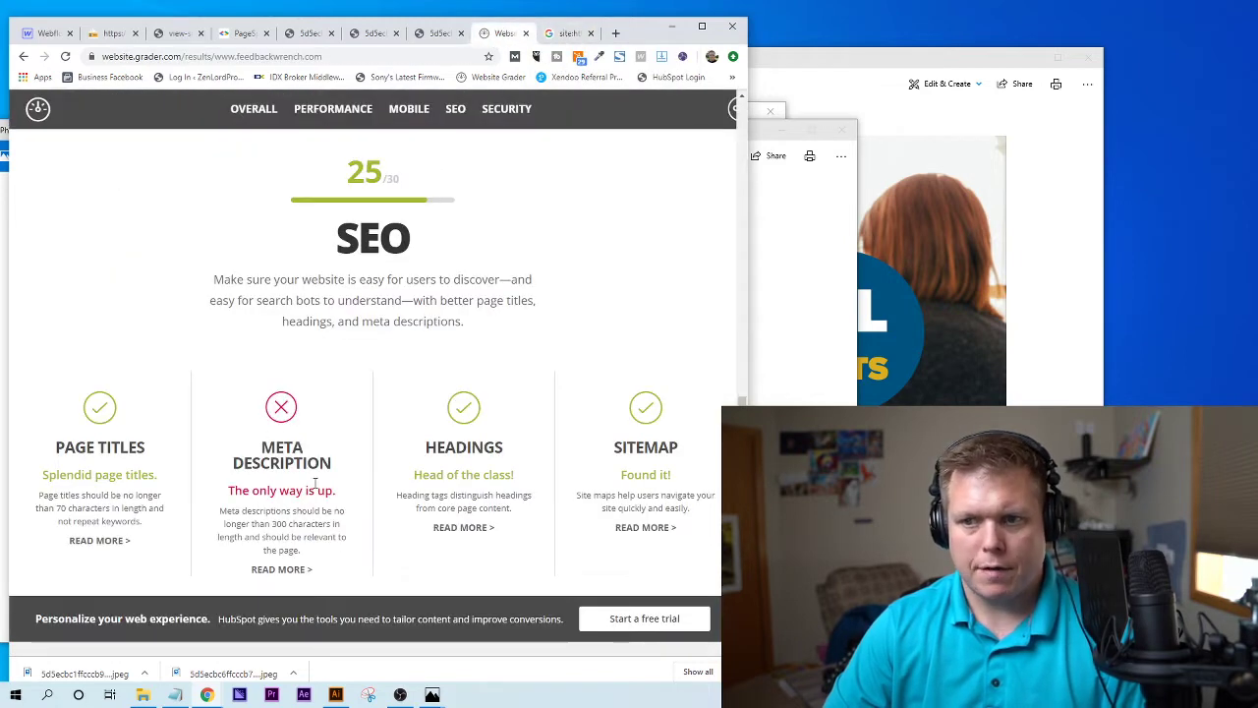
pyautogui.tripleClick(305, 549)
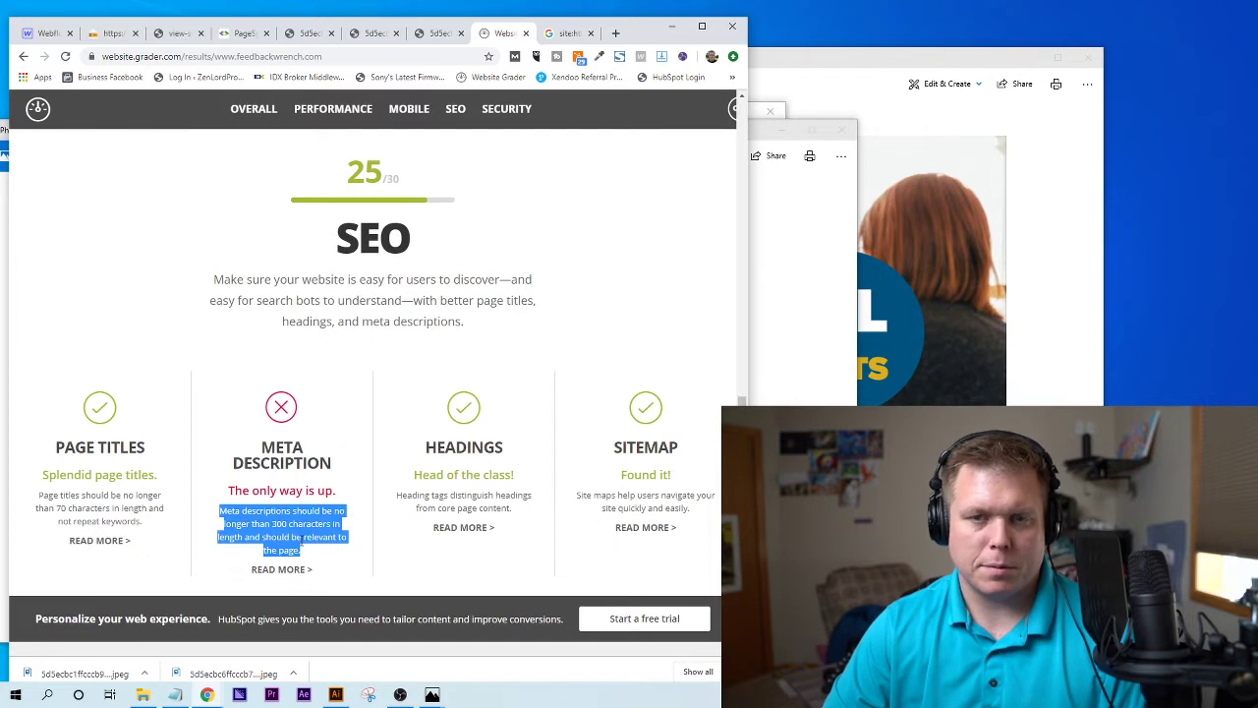
pyautogui.click(301, 541)
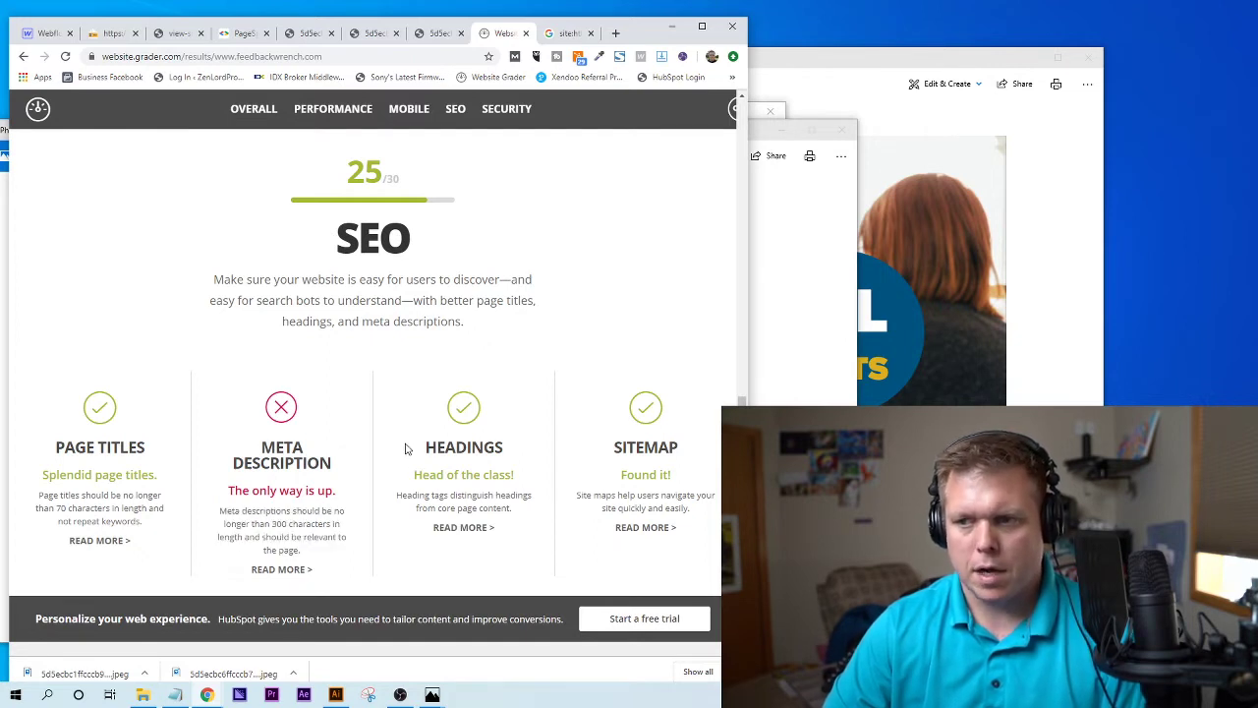
pyautogui.moveTo(410, 449); pyautogui.dragTo(491, 534)
pyautogui.click(489, 540)
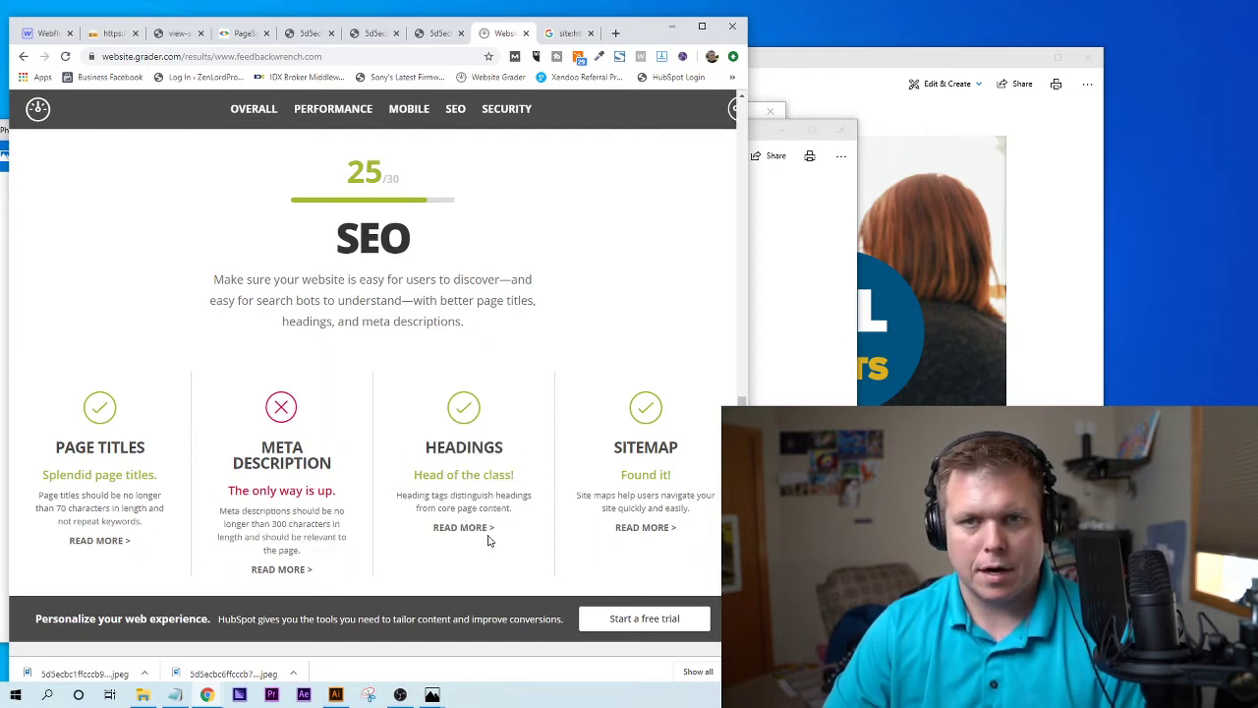
# - Review the B2B clients post's main heading and its 'How to get Business to Business Clients' heading
pyautogui.click(113, 33)
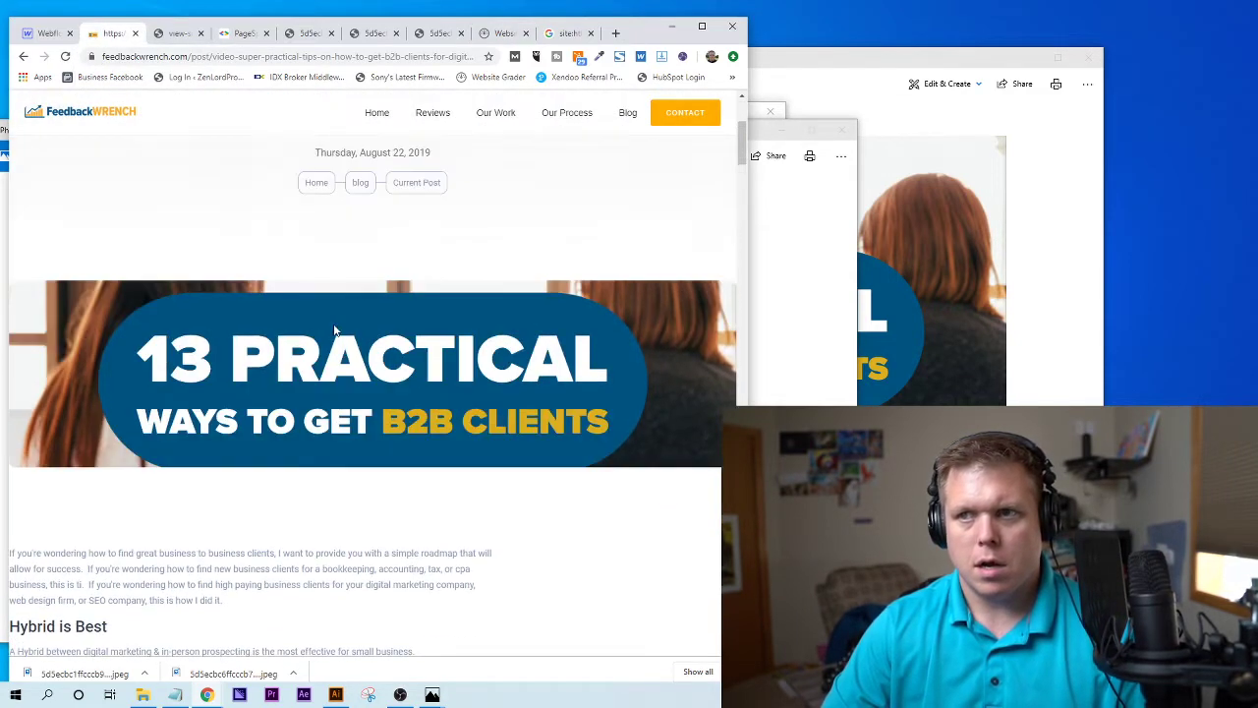
pyautogui.scroll(3, 334, 329)
pyautogui.moveTo(253, 259); pyautogui.dragTo(531, 381)
pyautogui.click(531, 382)
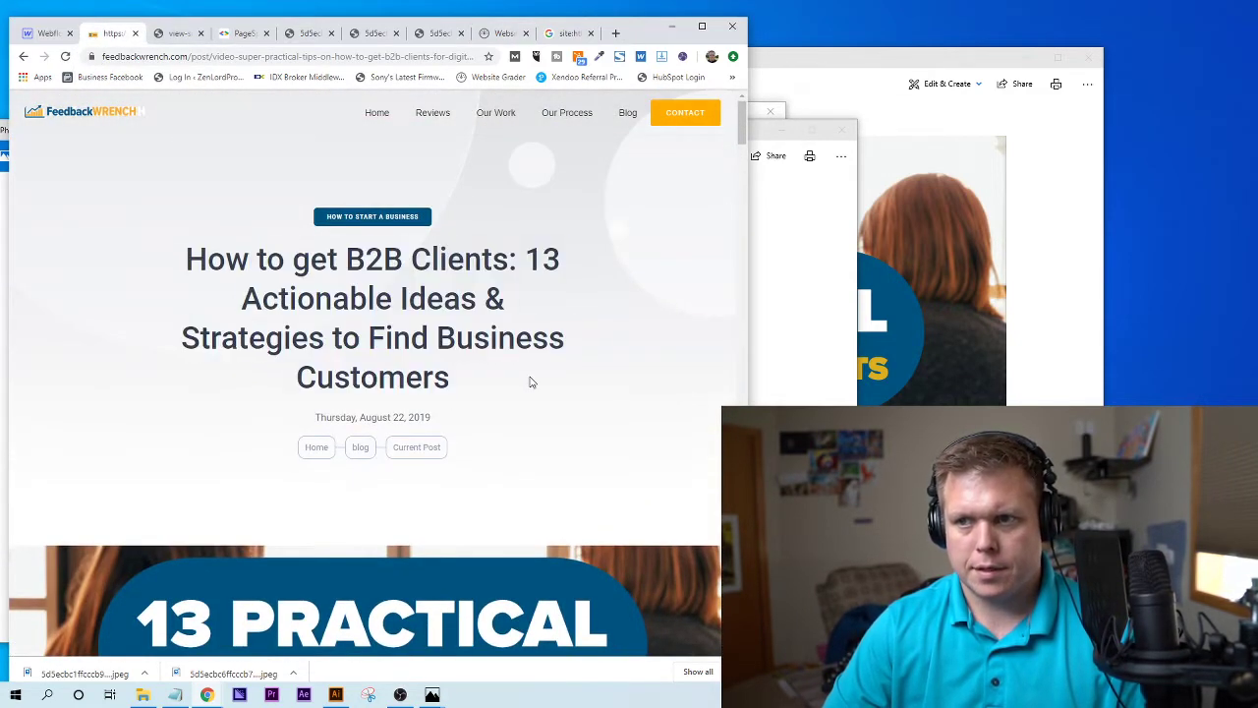
pyautogui.scroll(-8, 526, 383)
pyautogui.scroll(3, 511, 379)
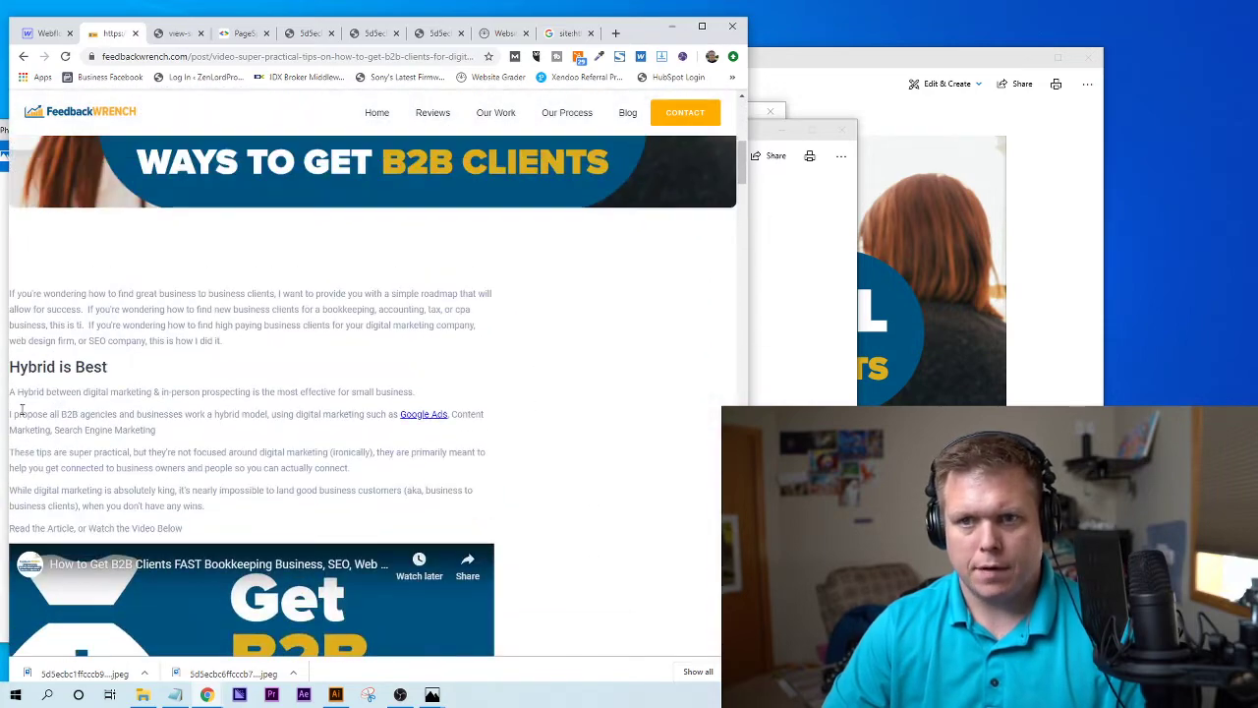
pyautogui.moveTo(9, 367); pyautogui.dragTo(107, 367)
pyautogui.scroll(-4, 118, 413)
pyautogui.scroll(-3, 124, 429)
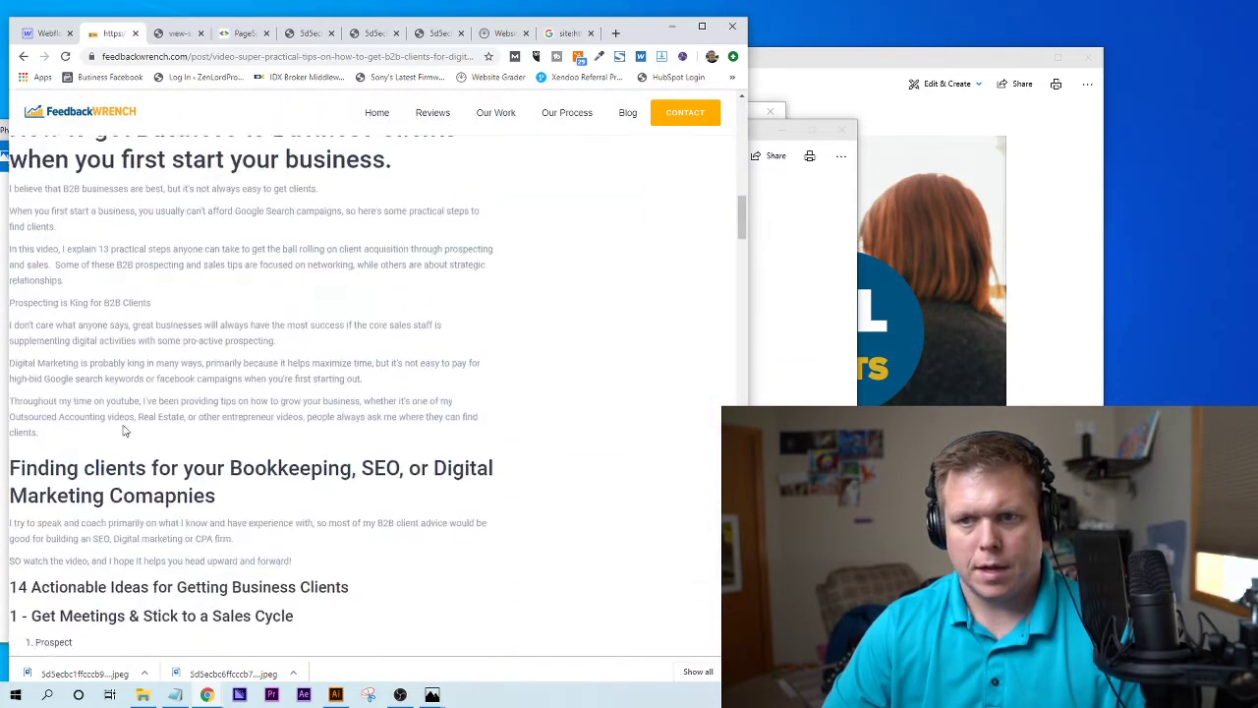
pyautogui.scroll(3, 126, 394)
pyautogui.tripleClick(201, 484)
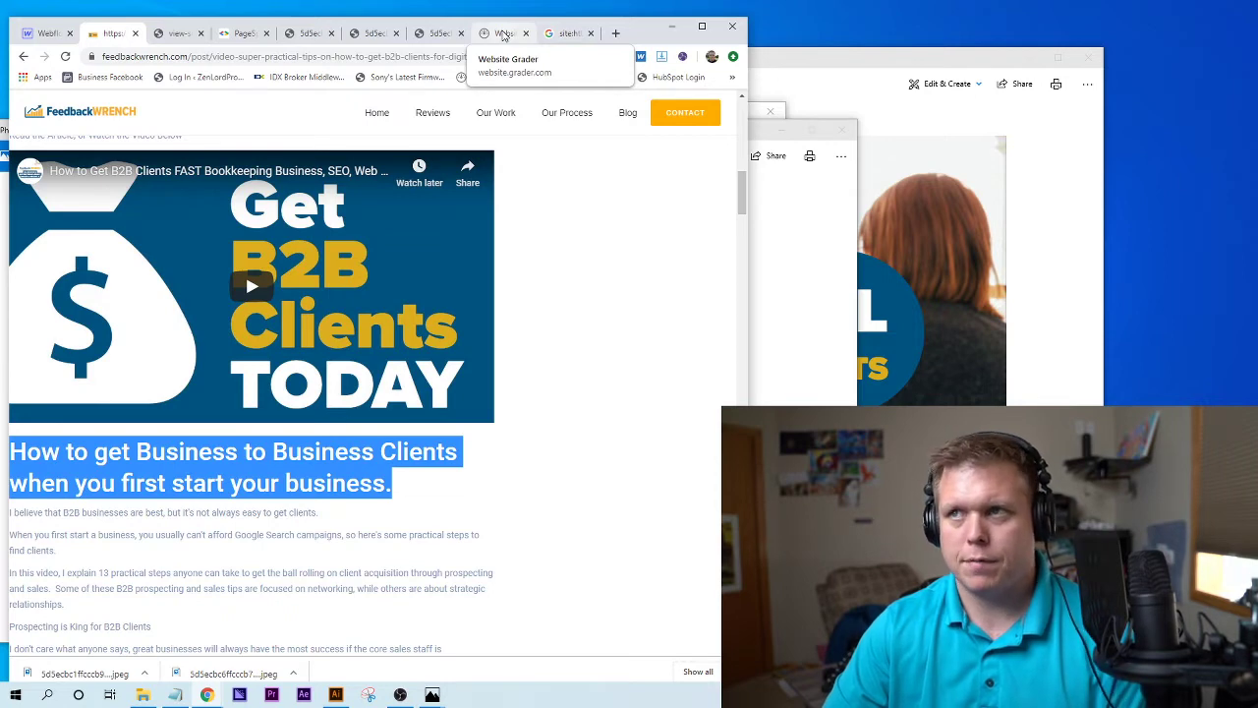
pyautogui.click(503, 35)
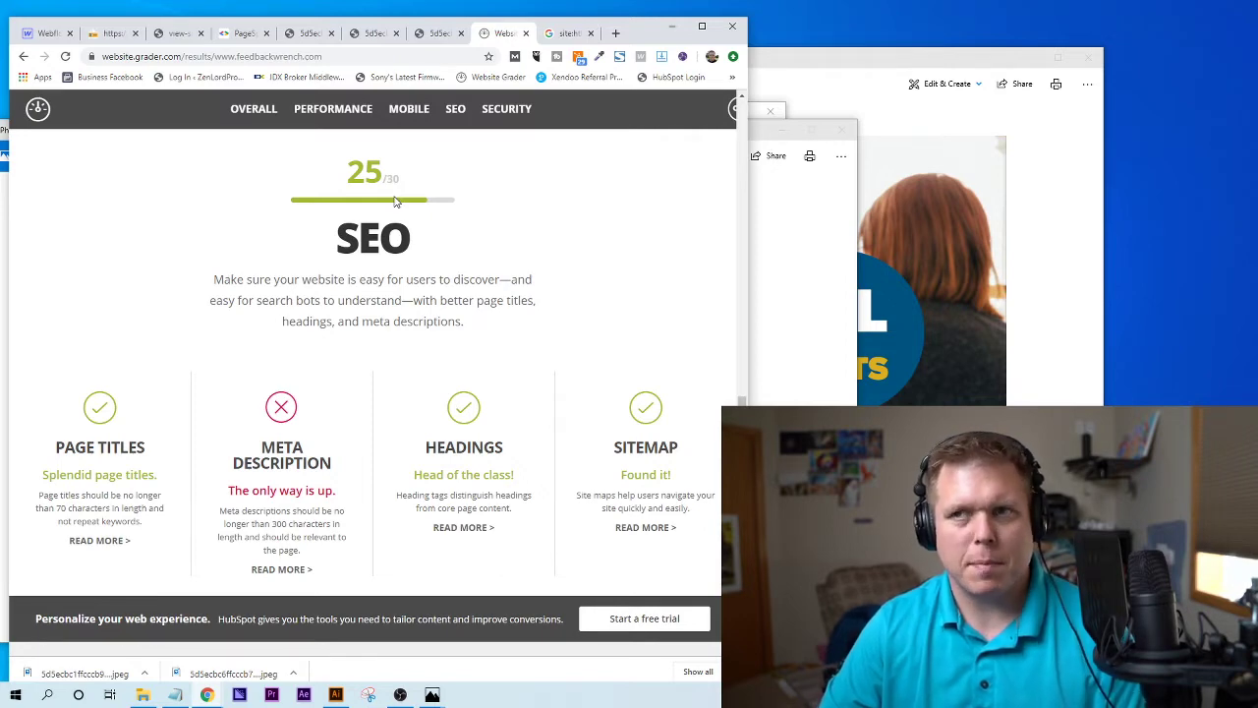
# - Load feedbackwrench.com/sitemap.xml, review its URL list, and add a blank new tab
pyautogui.click(568, 33)
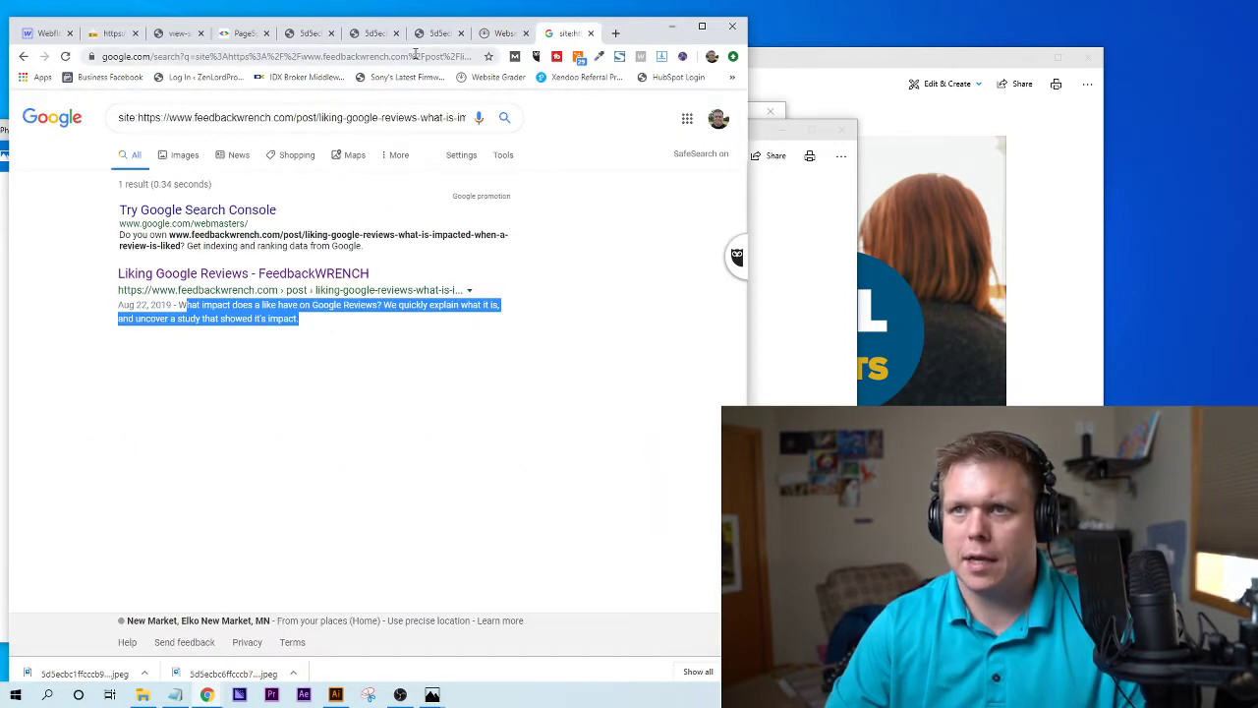
pyautogui.click(415, 56)
pyautogui.write('feedbackwrench.com')
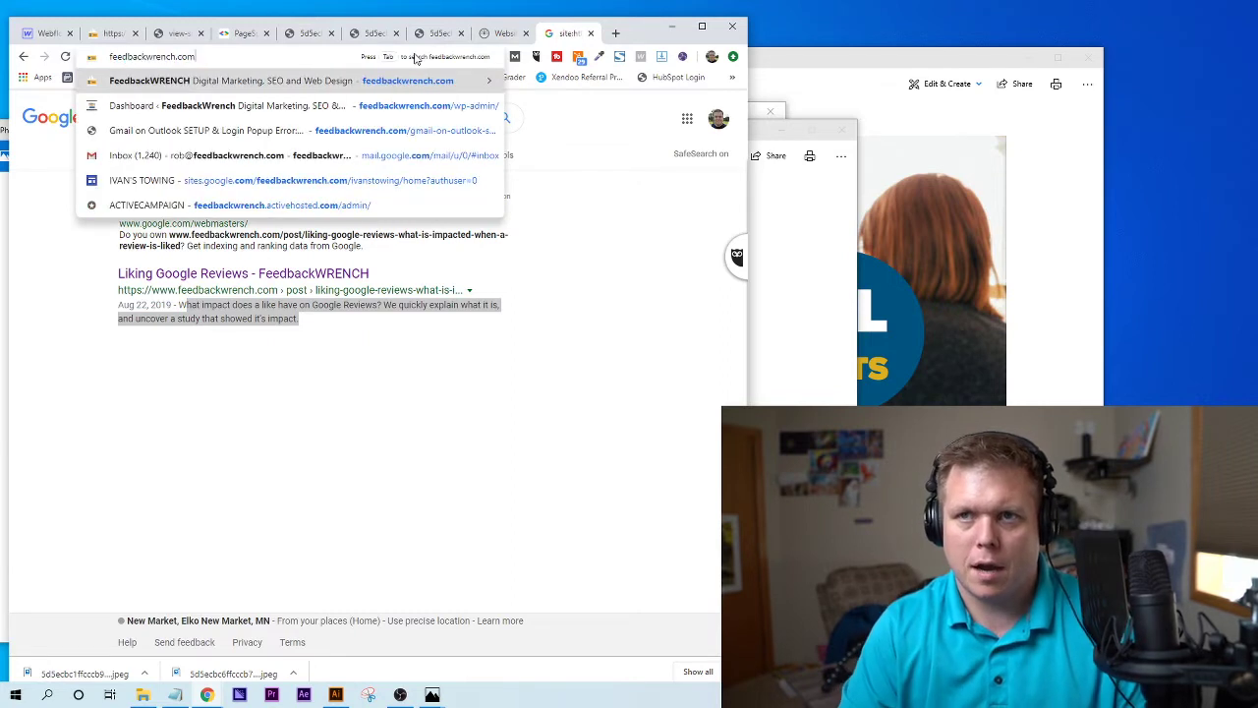
pyautogui.write('/sitema')
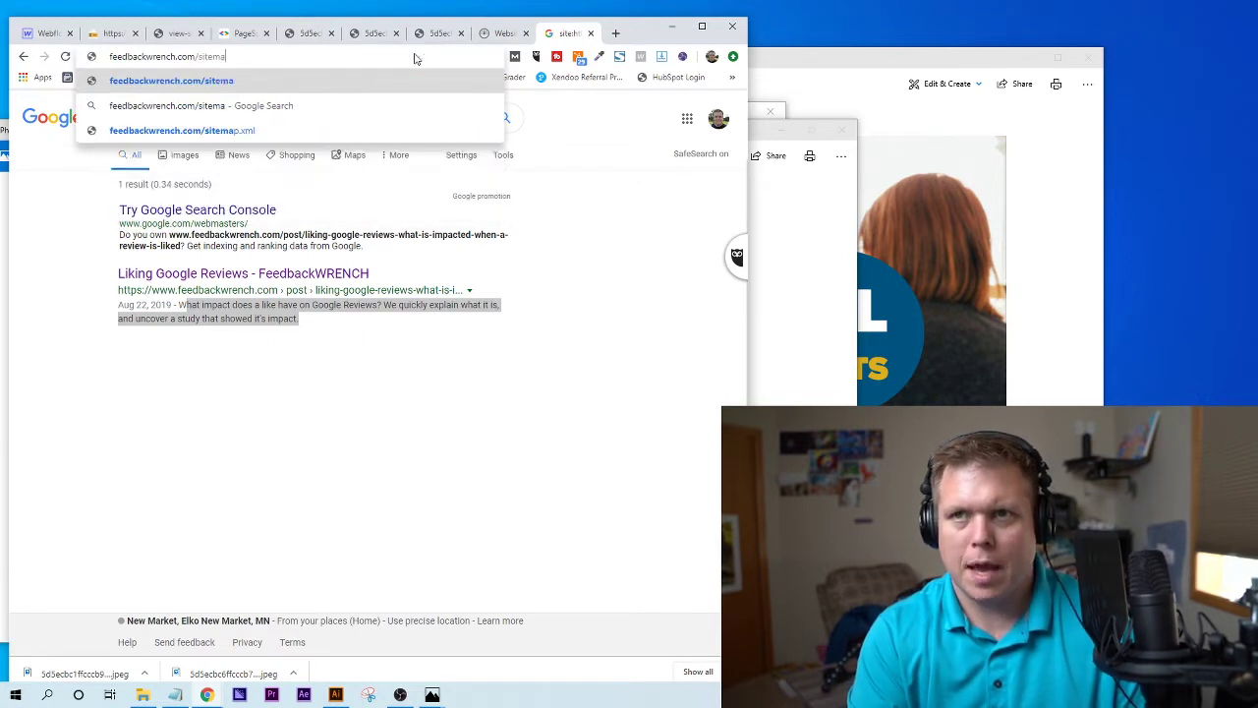
pyautogui.write('p.xml')
pyautogui.press('Return')
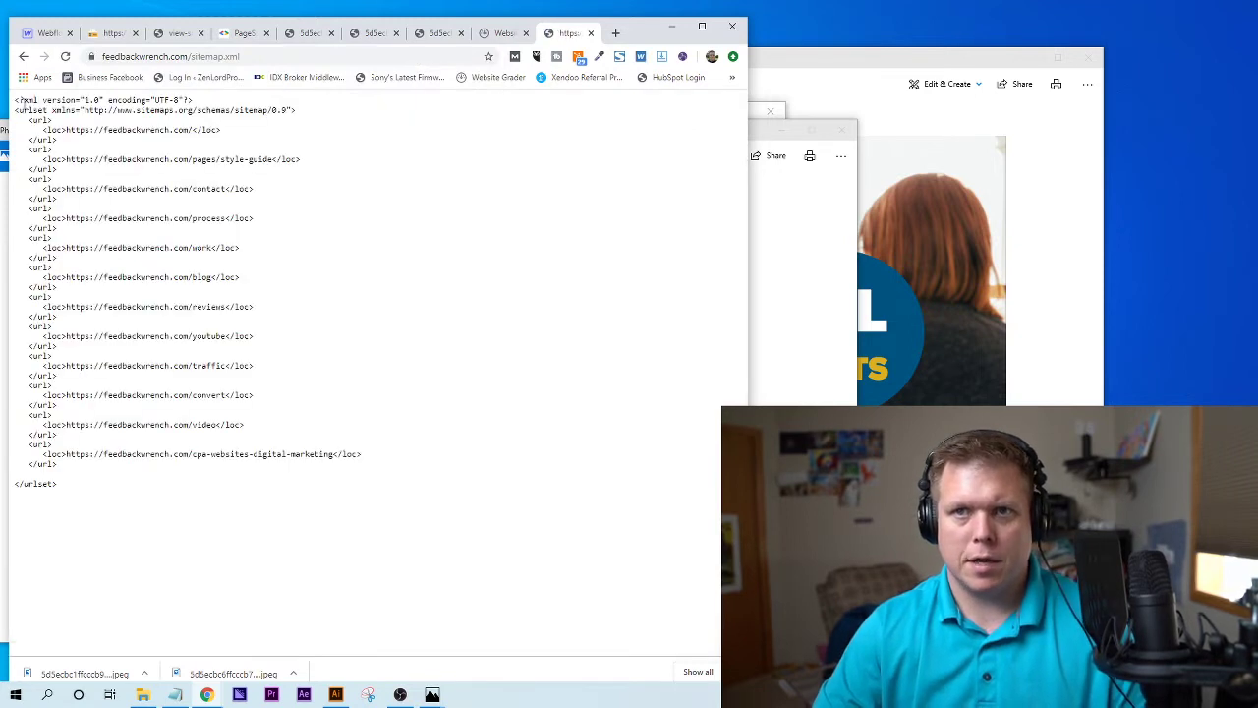
pyautogui.moveTo(18, 99); pyautogui.dragTo(368, 498)
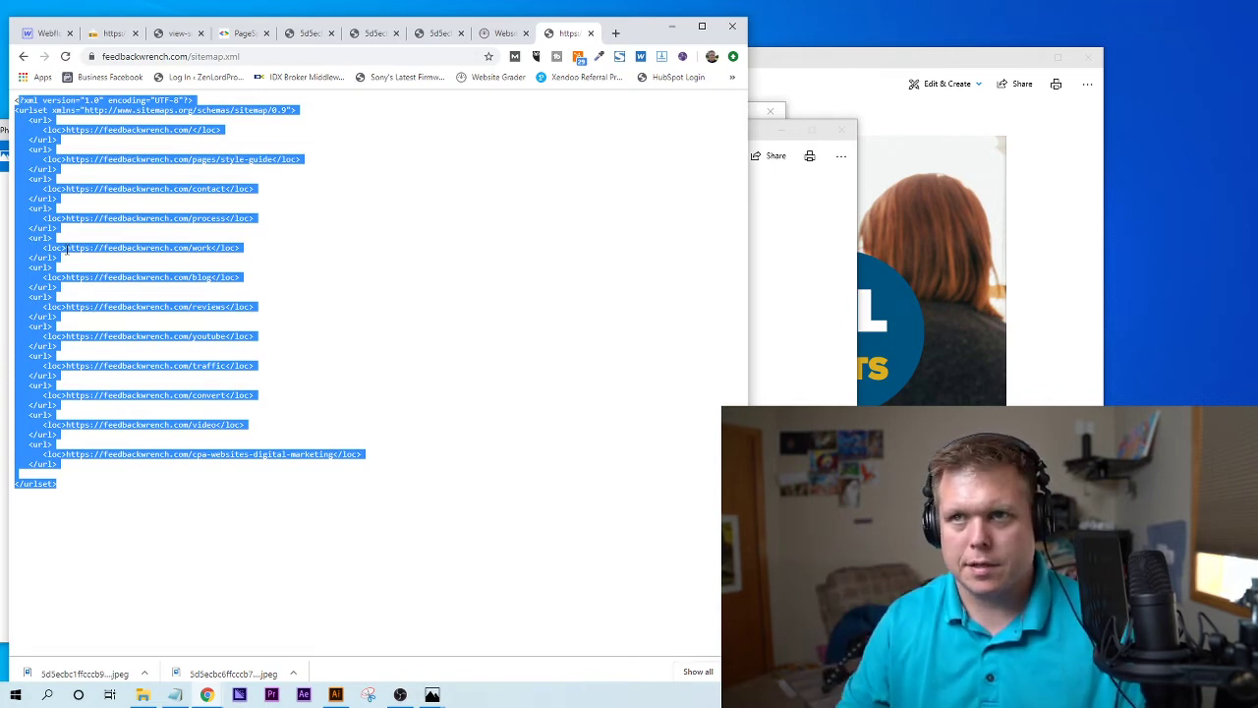
pyautogui.click(66, 252)
pyautogui.click(615, 33)
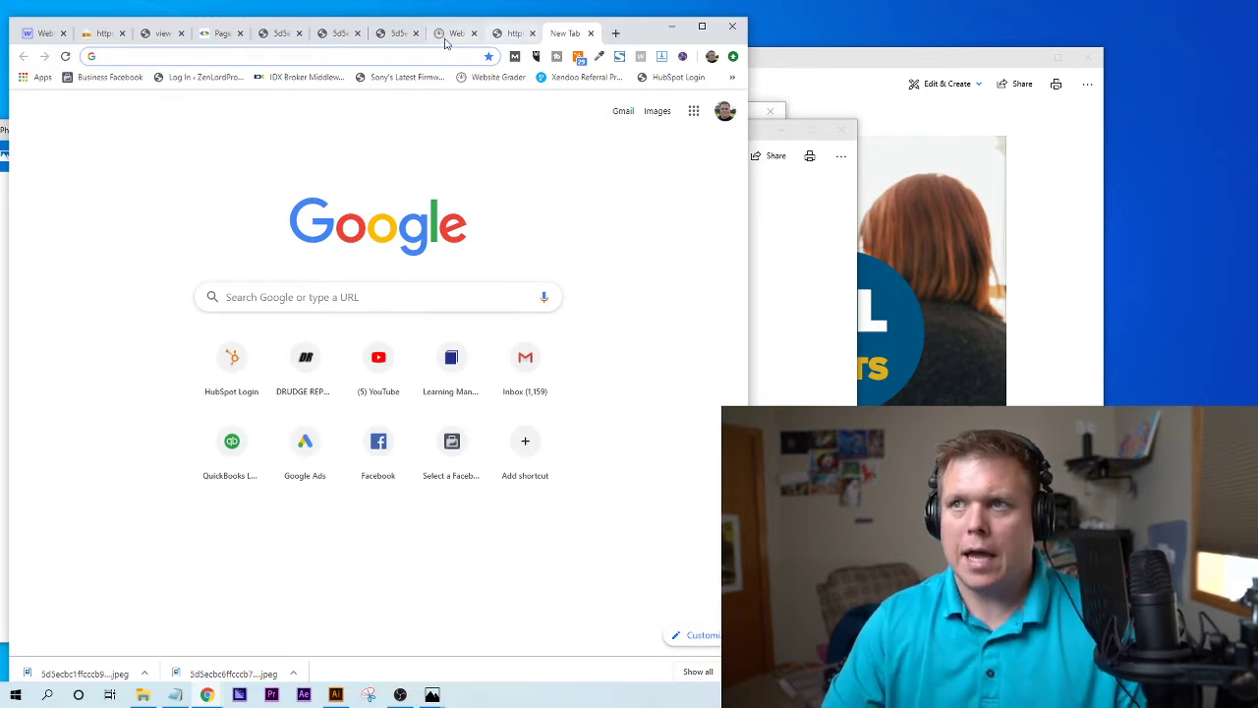
pyautogui.click(443, 35)
# - Scroll to the Security section and check the 10/10 SSL certificate result
pyautogui.scroll(-4, 618, 309)
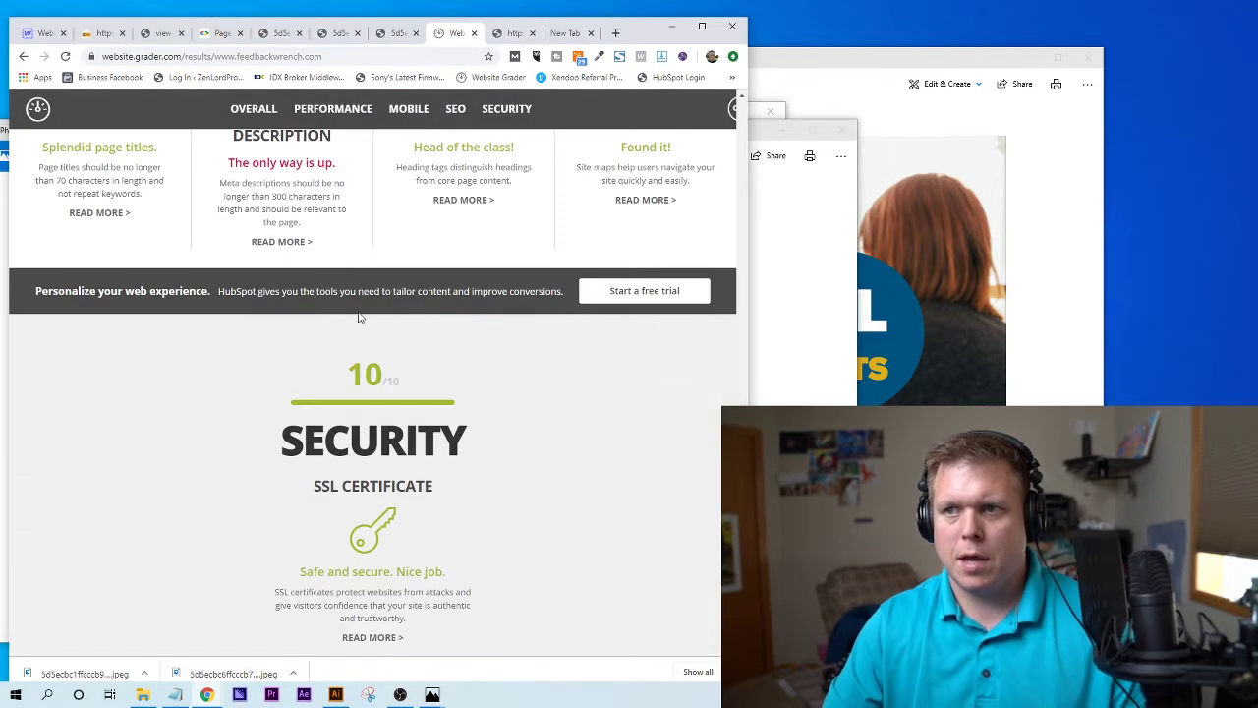
pyautogui.scroll(-4, 486, 373)
pyautogui.scroll(5, 484, 370)
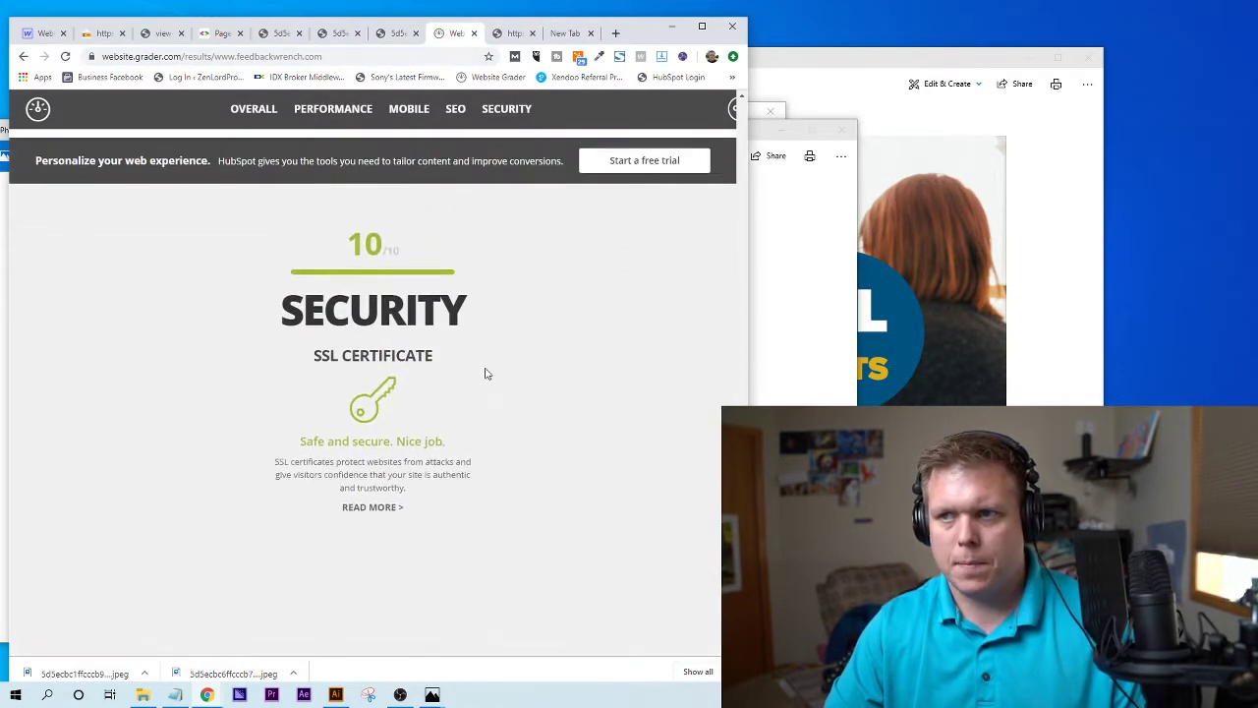
pyautogui.scroll(3, 486, 363)
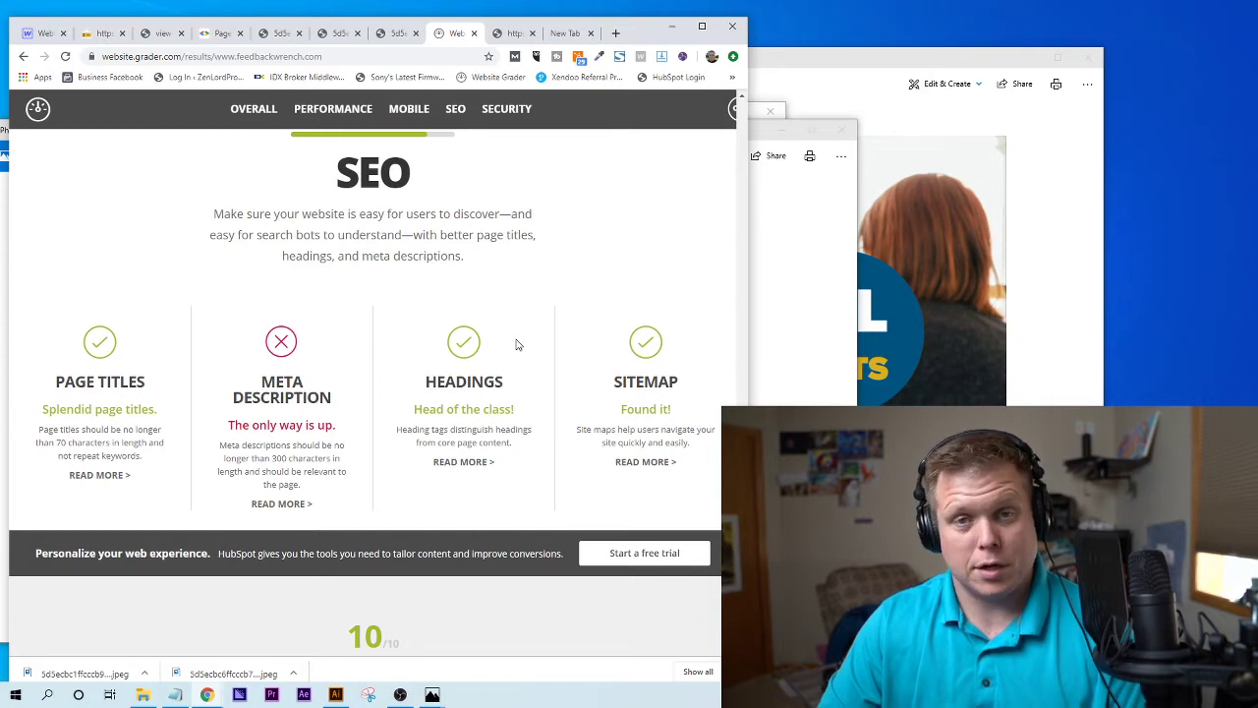
pyautogui.scroll(-4, 516, 345)
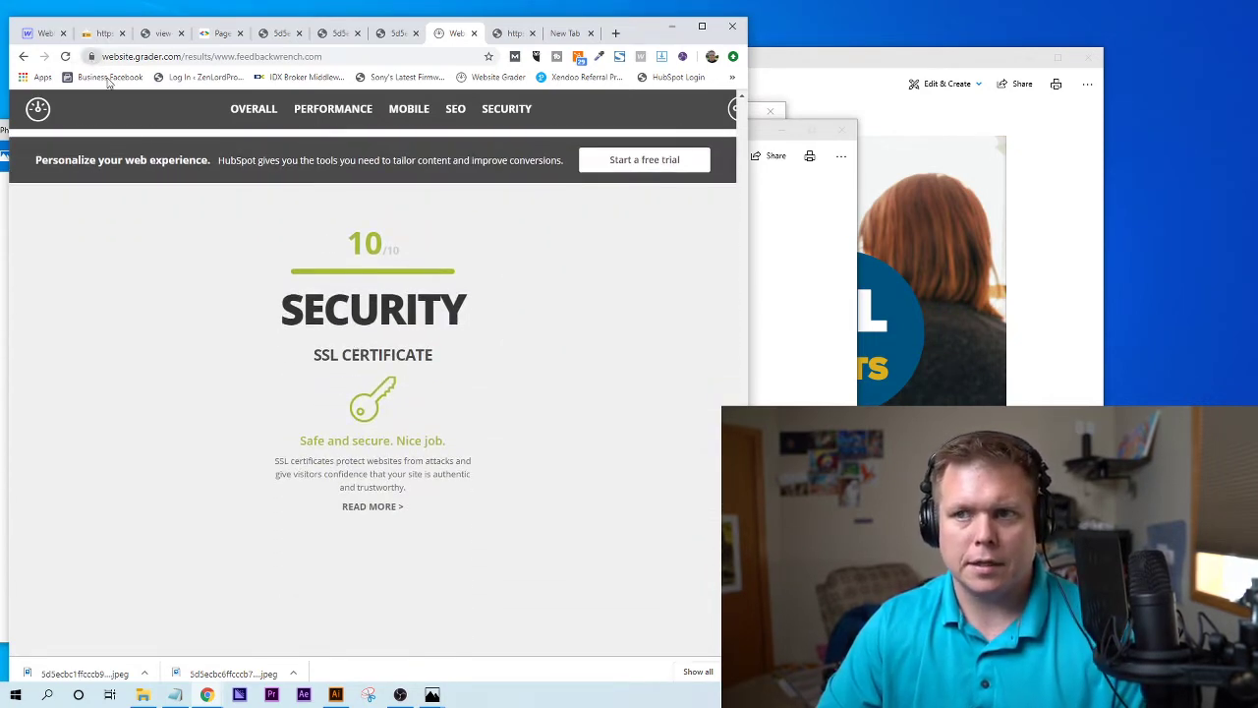
pyautogui.moveTo(253, 294); pyautogui.dragTo(458, 377)
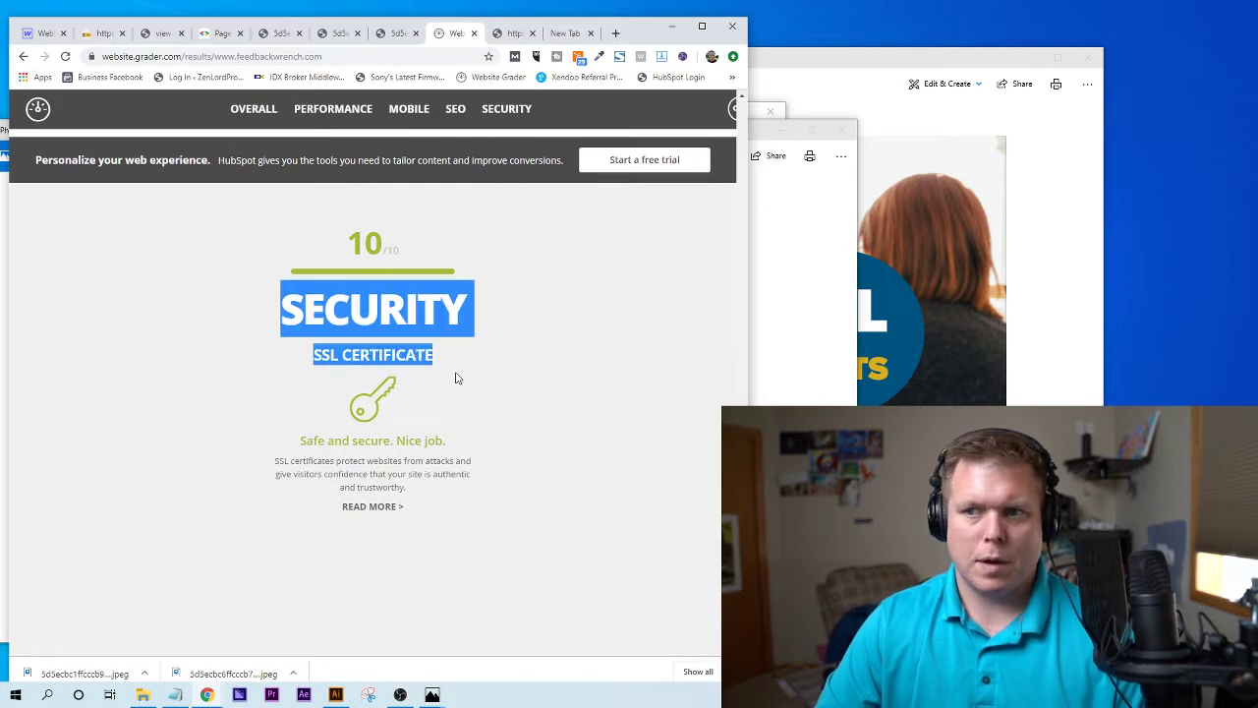
pyautogui.click(455, 379)
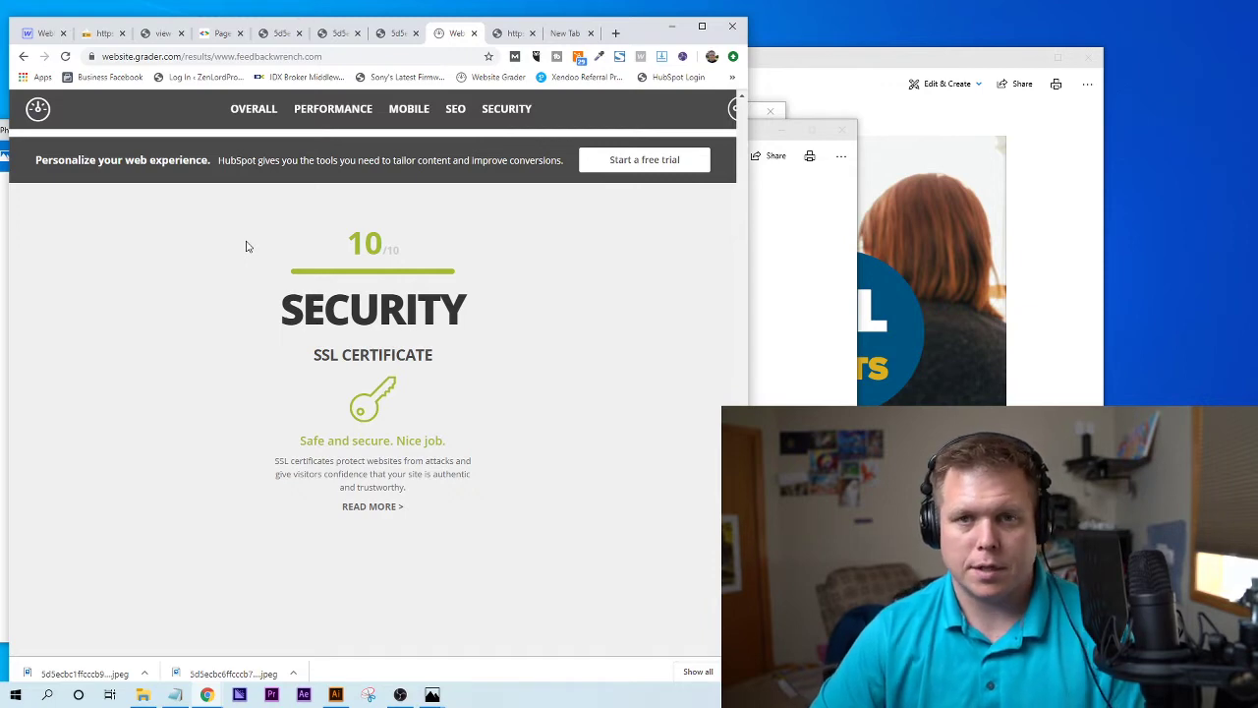
# - Cycle through the open tabs, ending on the blank new tab
pyautogui.click(569, 36)
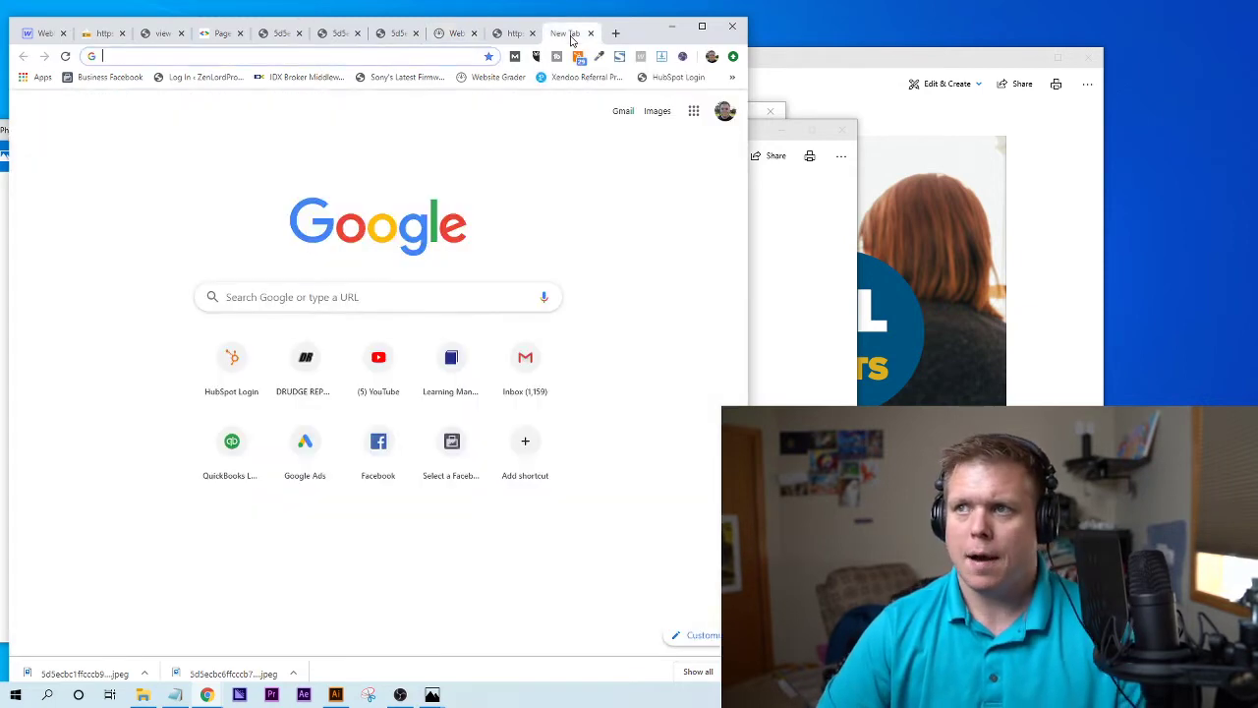
pyautogui.click(512, 36)
pyautogui.click(466, 37)
pyautogui.click(512, 37)
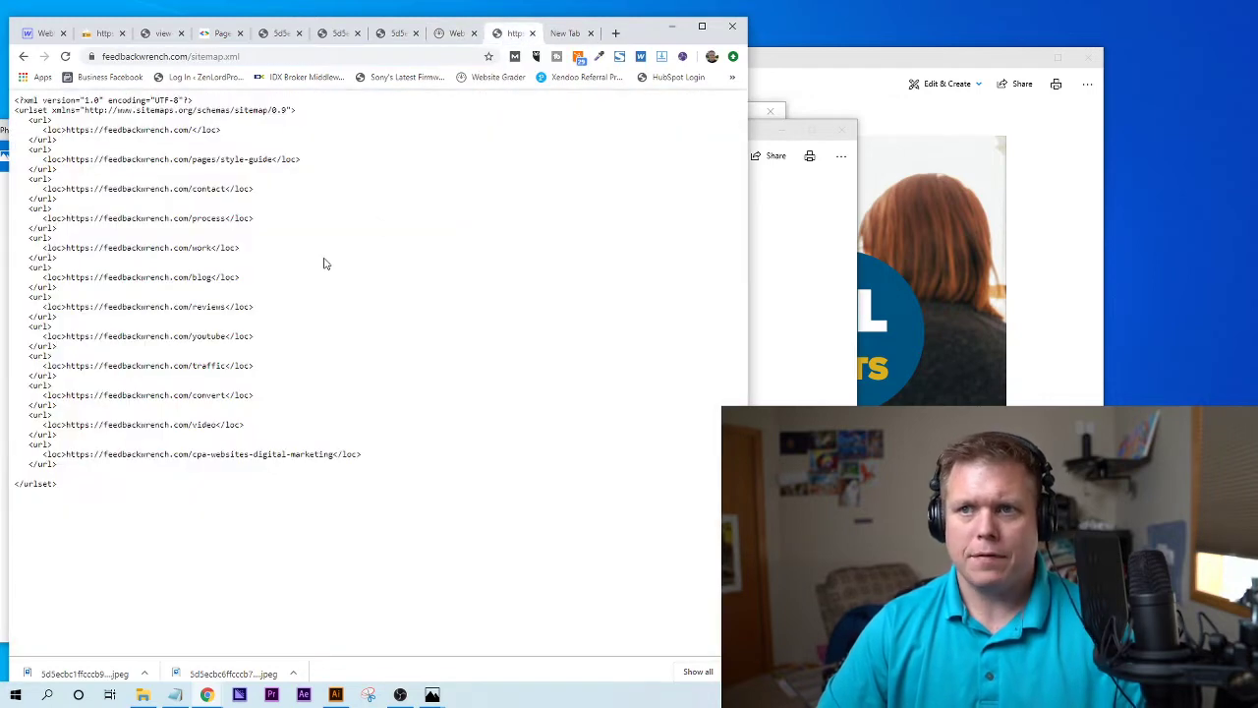
pyautogui.click(570, 35)
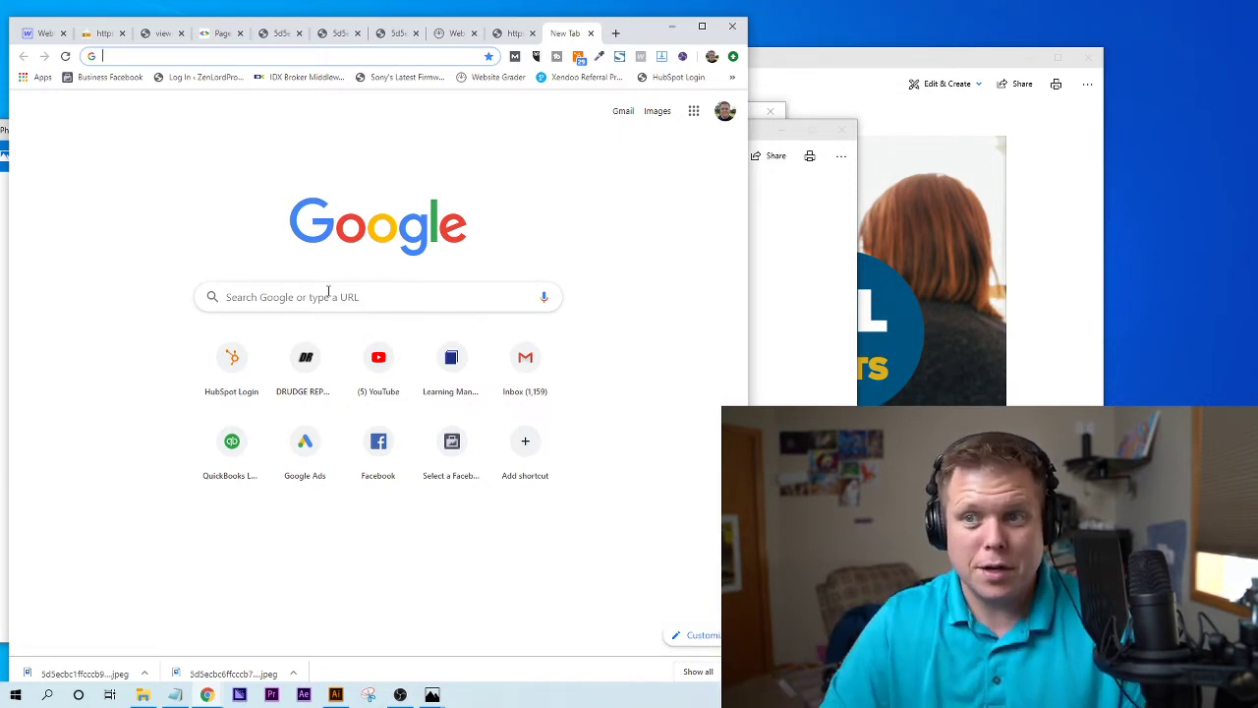
# - Search 'webmaster tools' and sign in through Google Webmasters to Search Console
pyautogui.click(329, 291)
pyautogui.write('we')
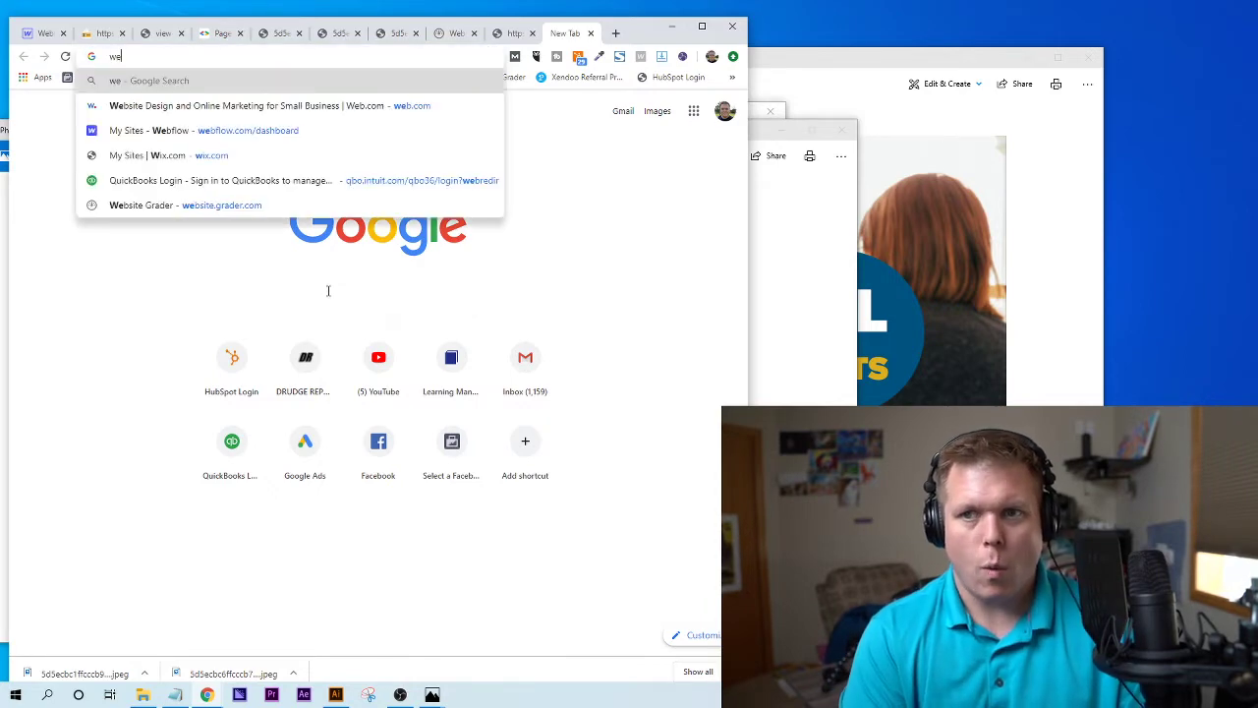
pyautogui.write('bmaster tools')
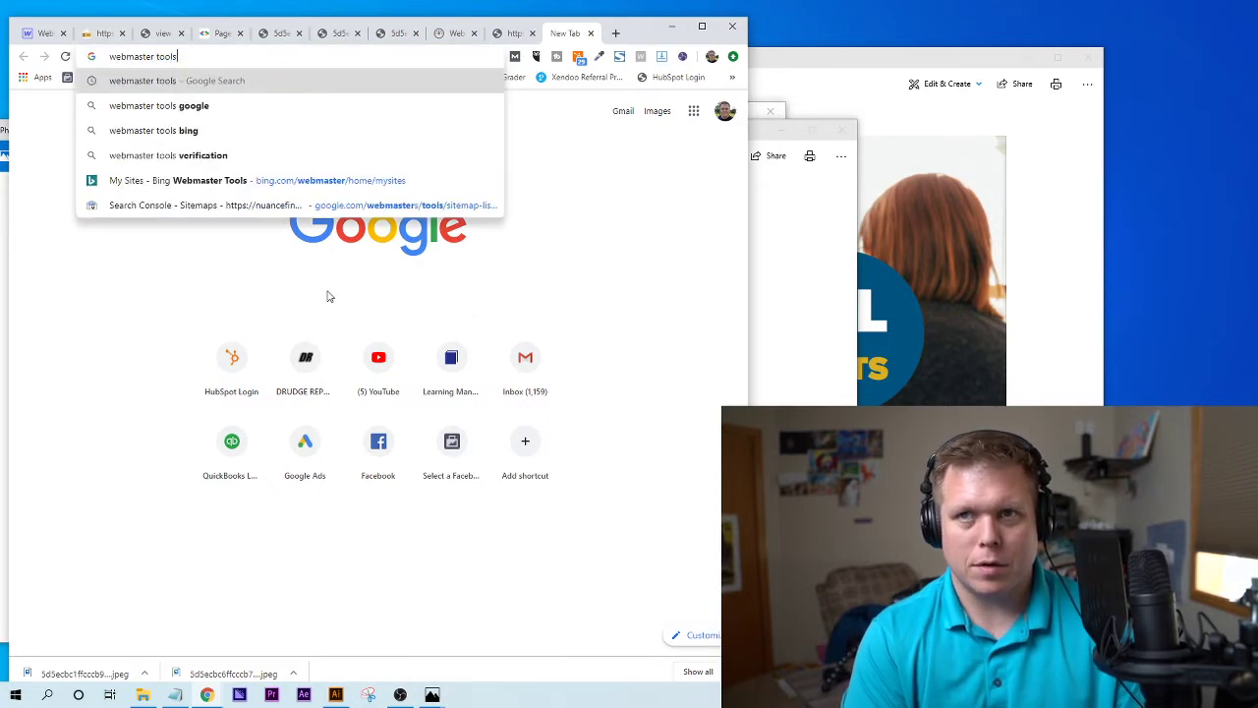
pyautogui.press('Return')
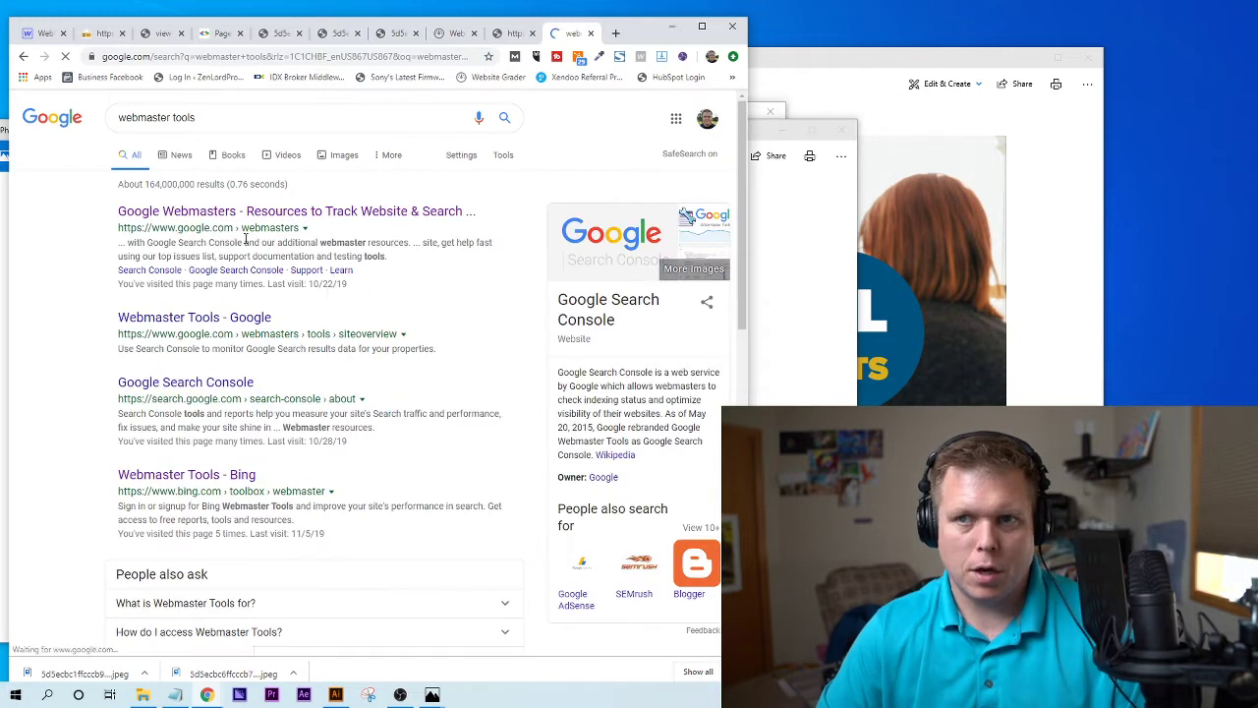
pyautogui.click(189, 220)
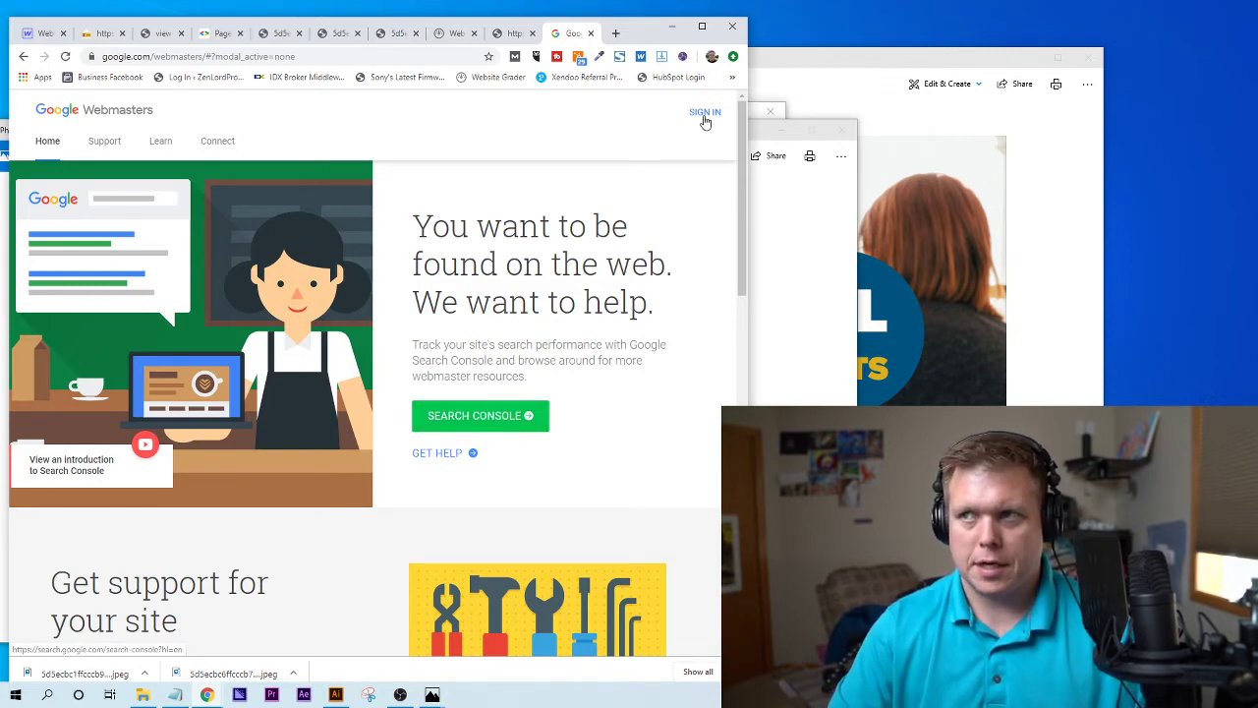
pyautogui.click(705, 113)
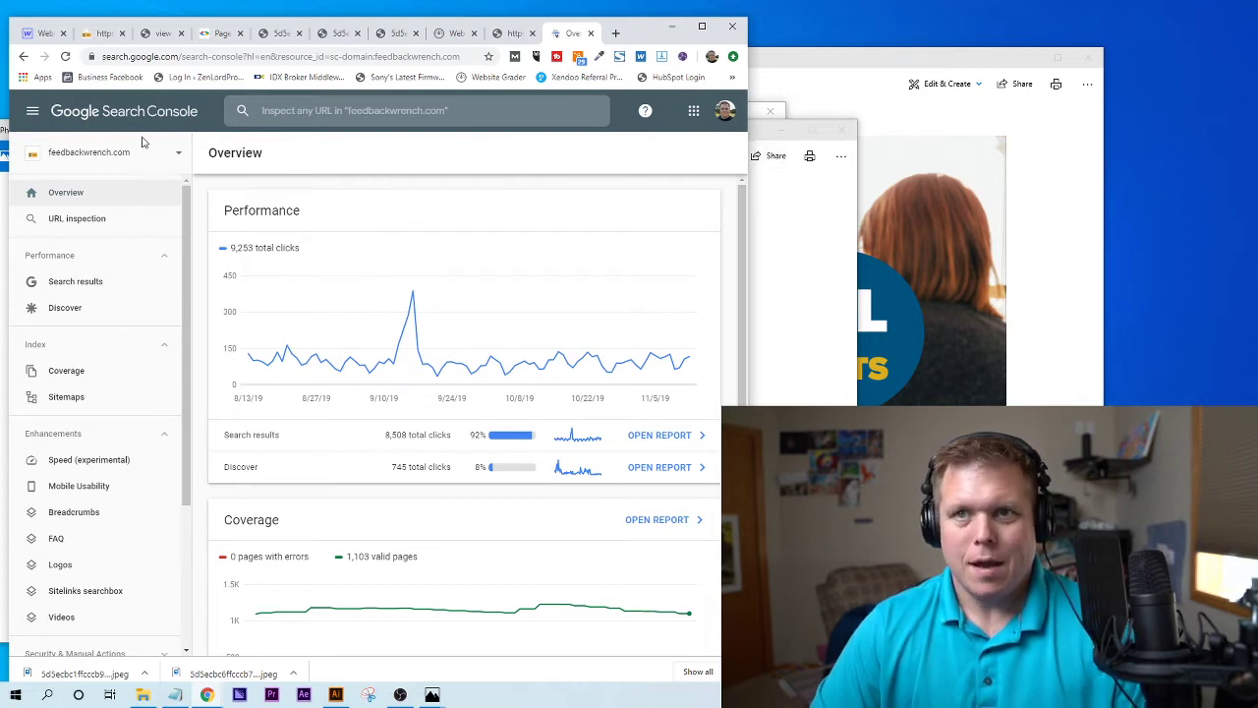
pyautogui.click(81, 159)
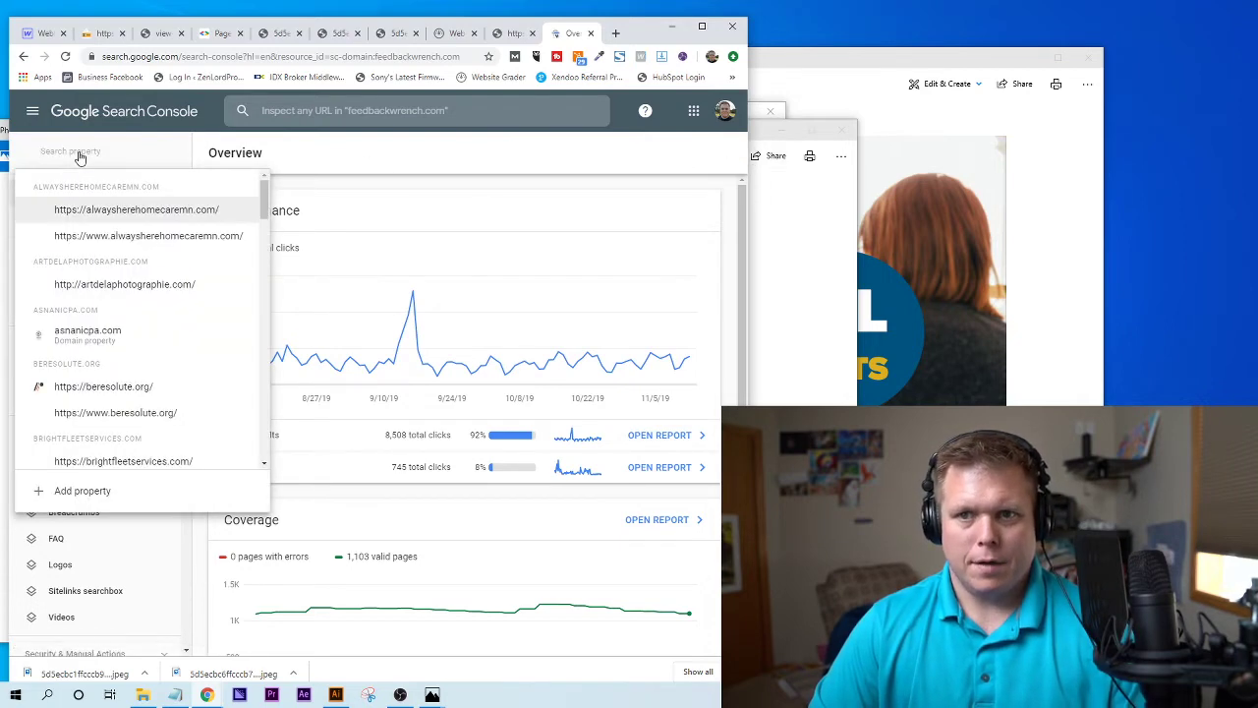
pyautogui.click(87, 497)
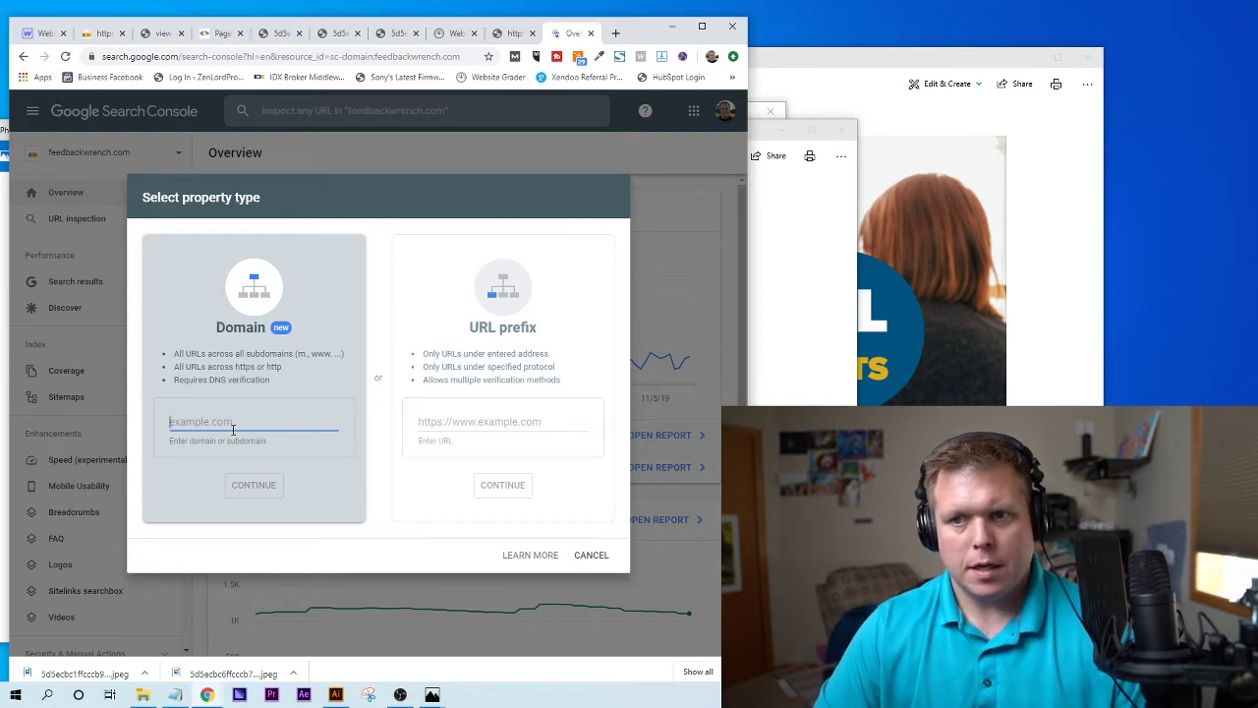
pyautogui.click(467, 417)
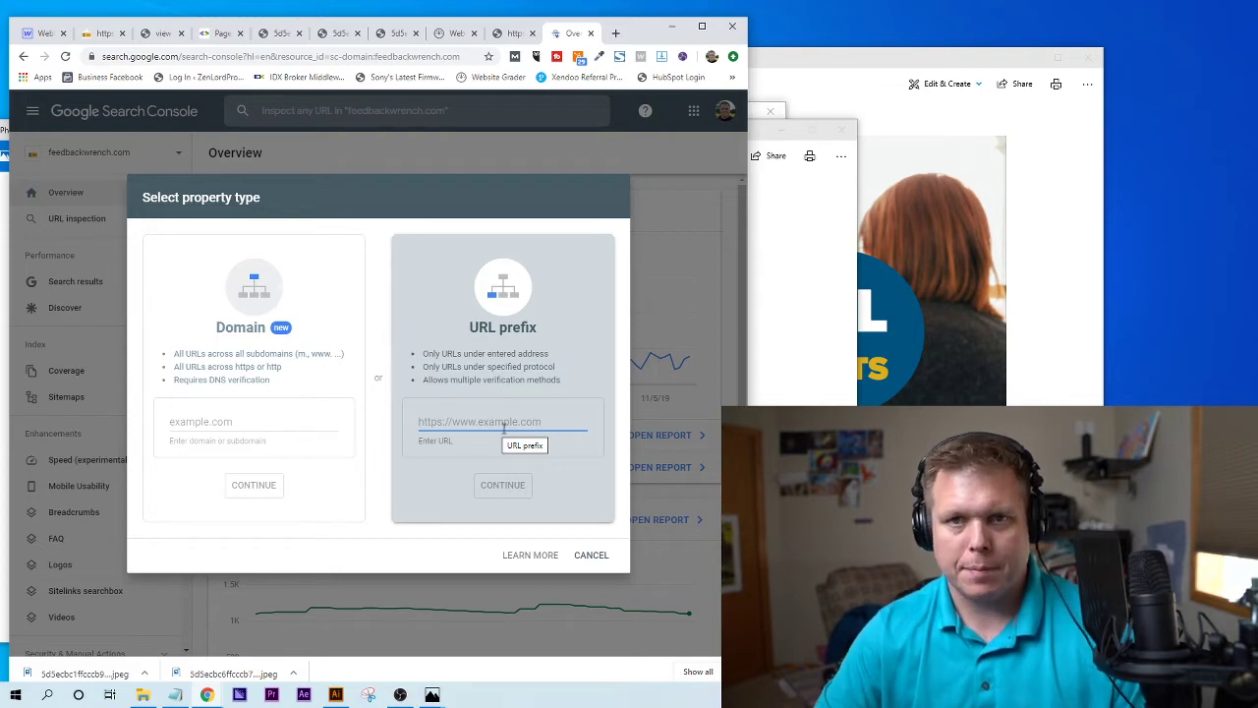
pyautogui.click(275, 424)
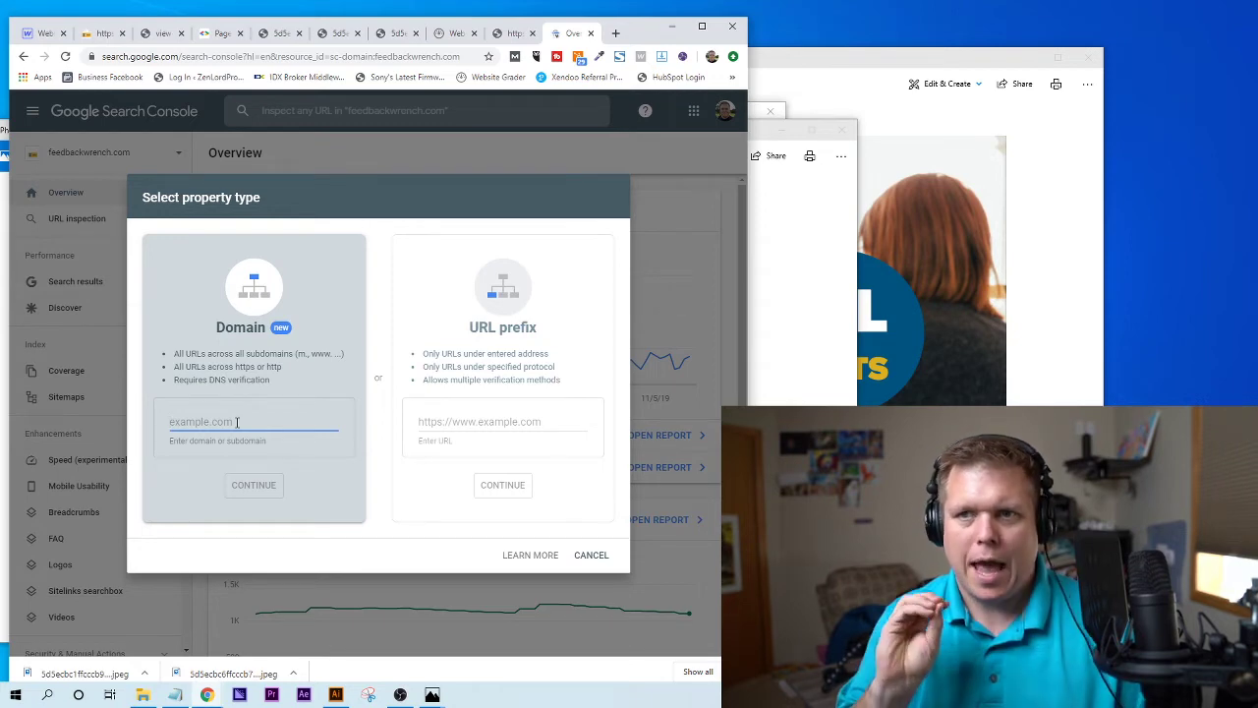
pyautogui.click(590, 556)
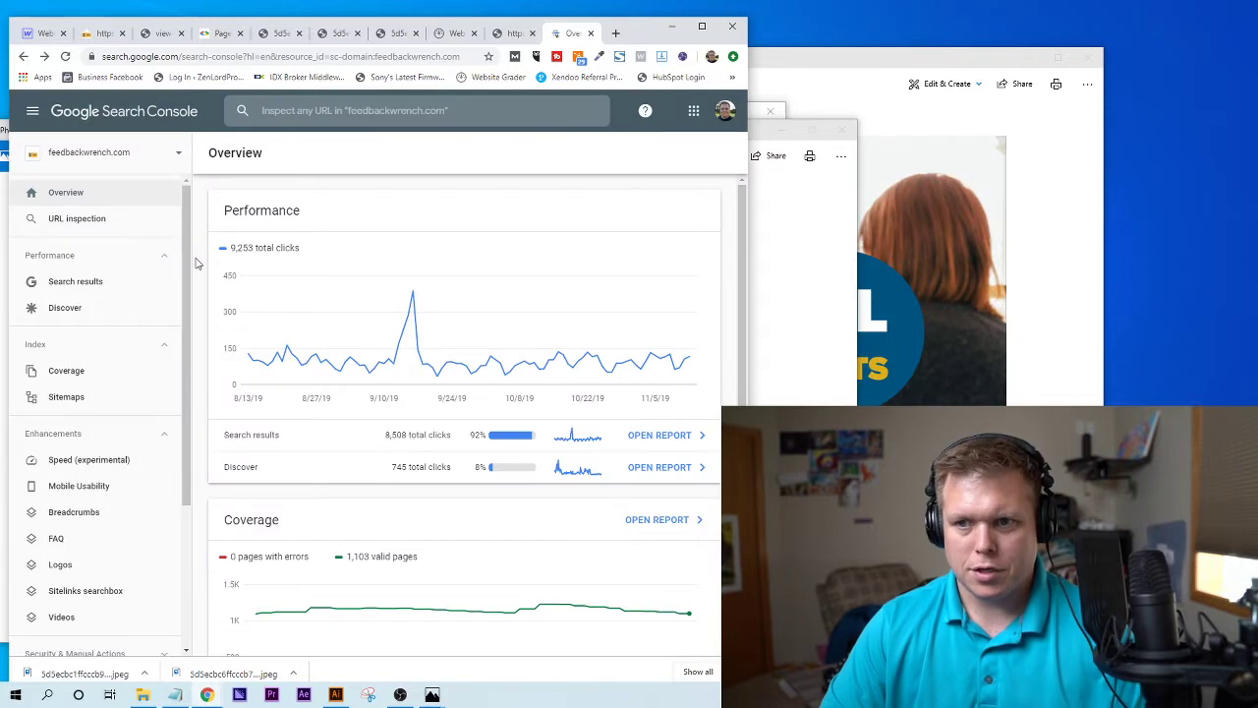
# - Open the Search results performance report and break it down by Pages
pyautogui.click(83, 195)
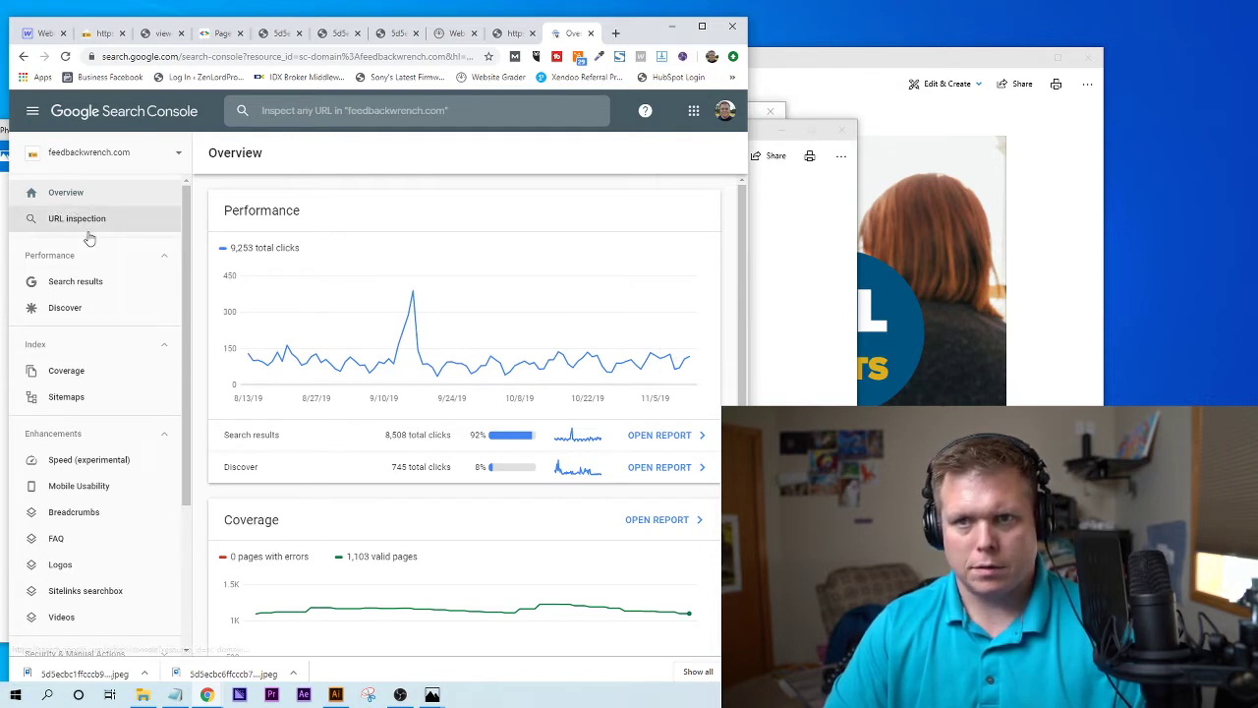
pyautogui.click(106, 287)
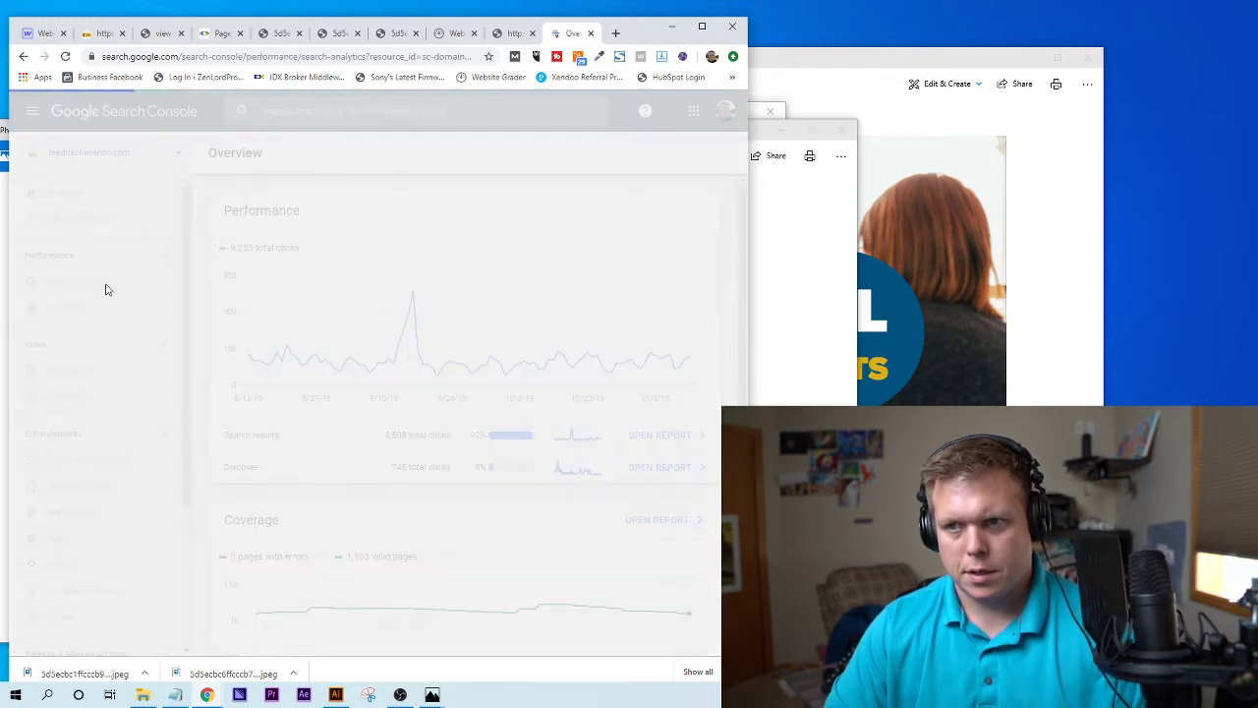
pyautogui.scroll(-2, 299, 513)
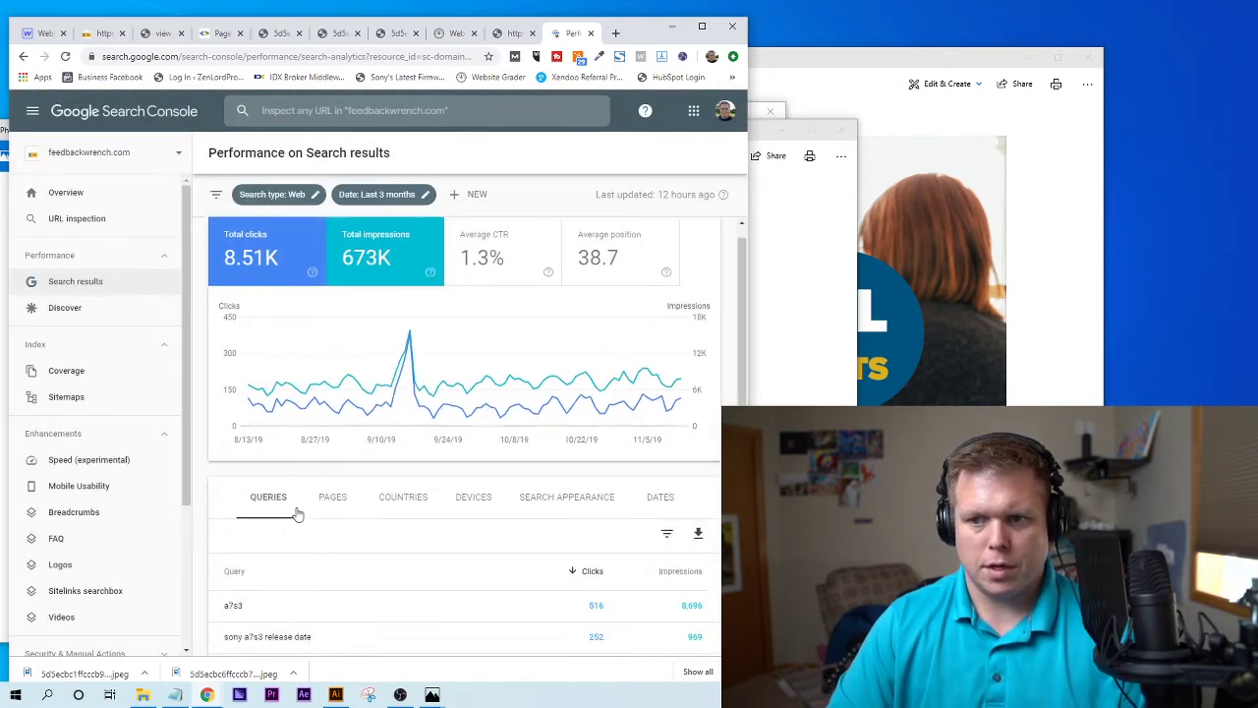
pyautogui.scroll(-1, 304, 479)
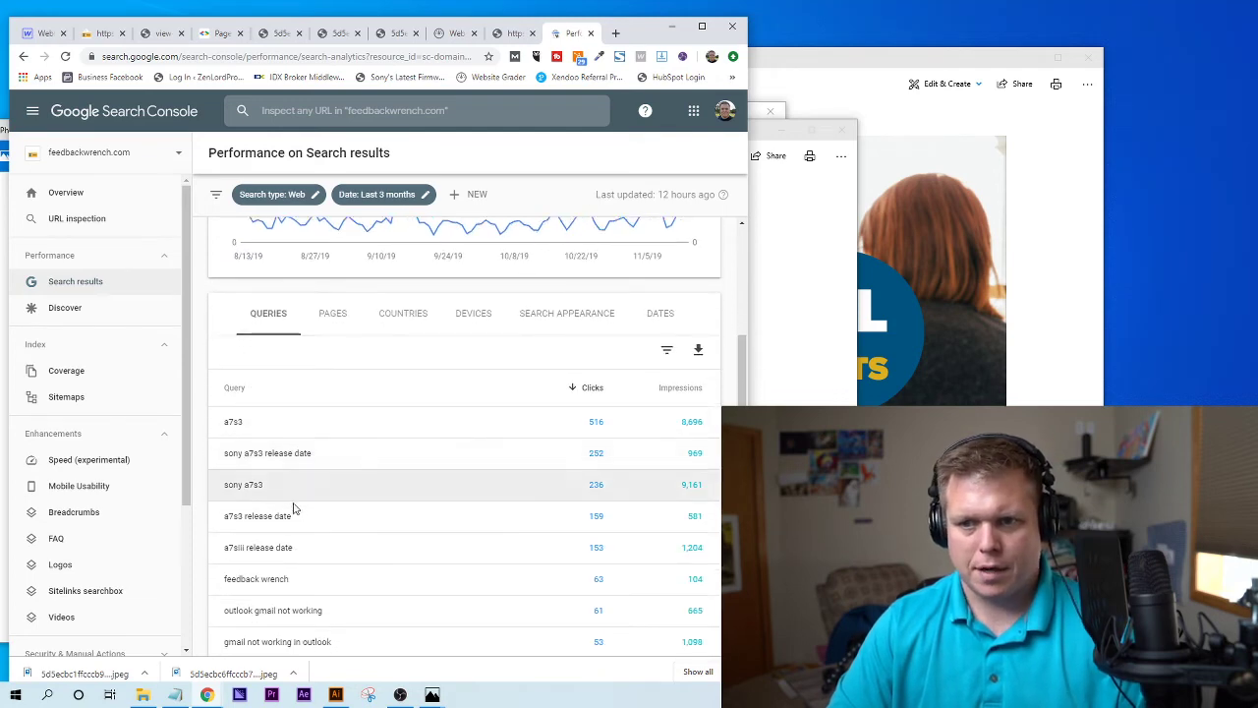
pyautogui.scroll(-2, 292, 502)
pyautogui.scroll(4, 295, 449)
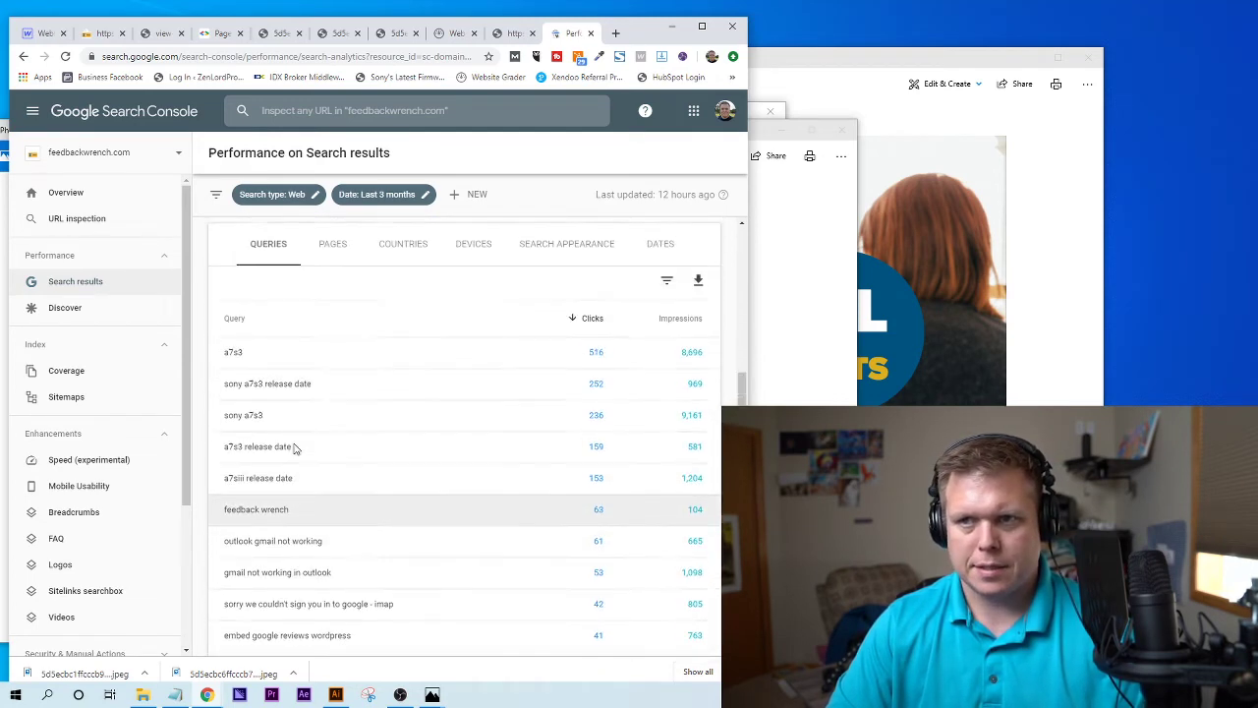
pyautogui.click(326, 434)
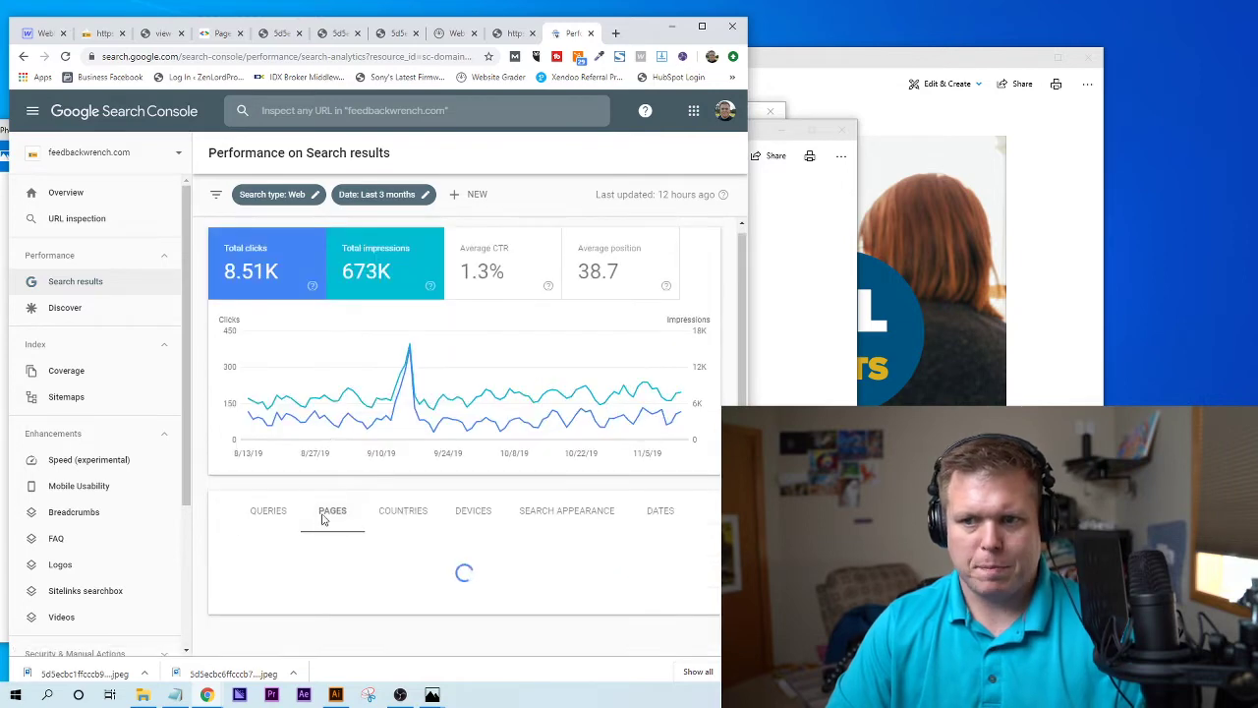
pyautogui.scroll(-1, 325, 514)
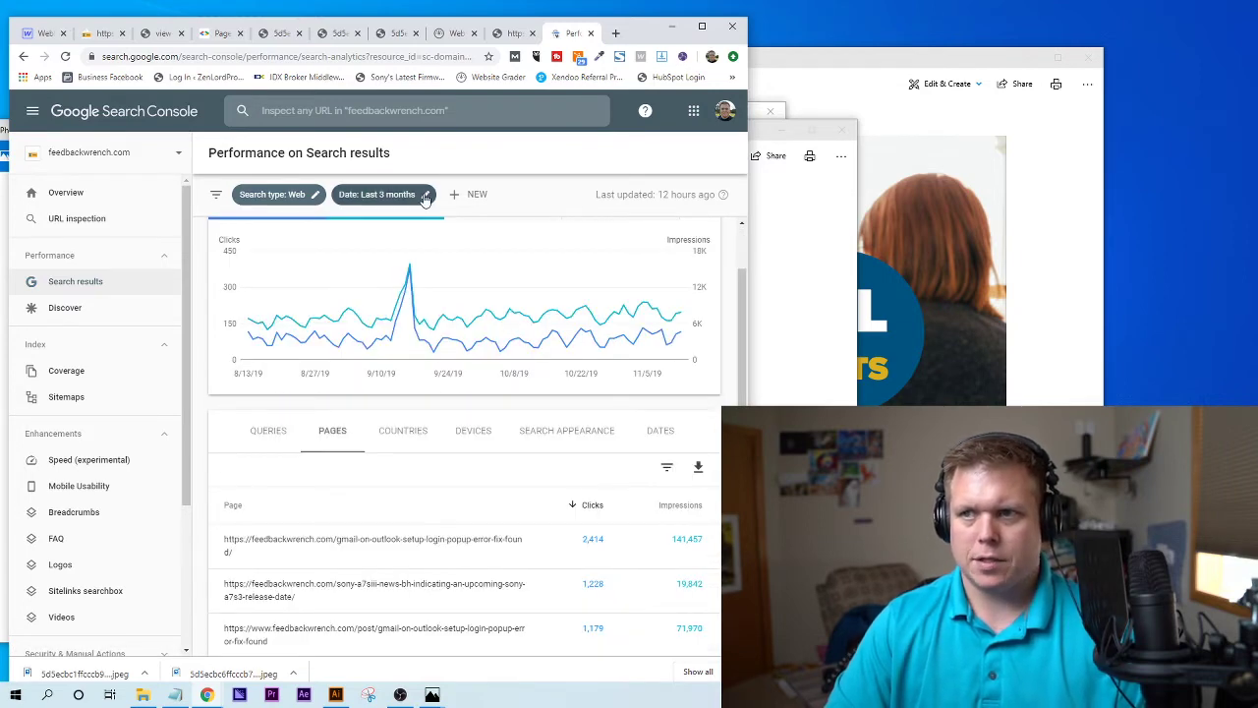
# - Change the report's date range to the last 28 days
pyautogui.click(426, 195)
pyautogui.click(299, 326)
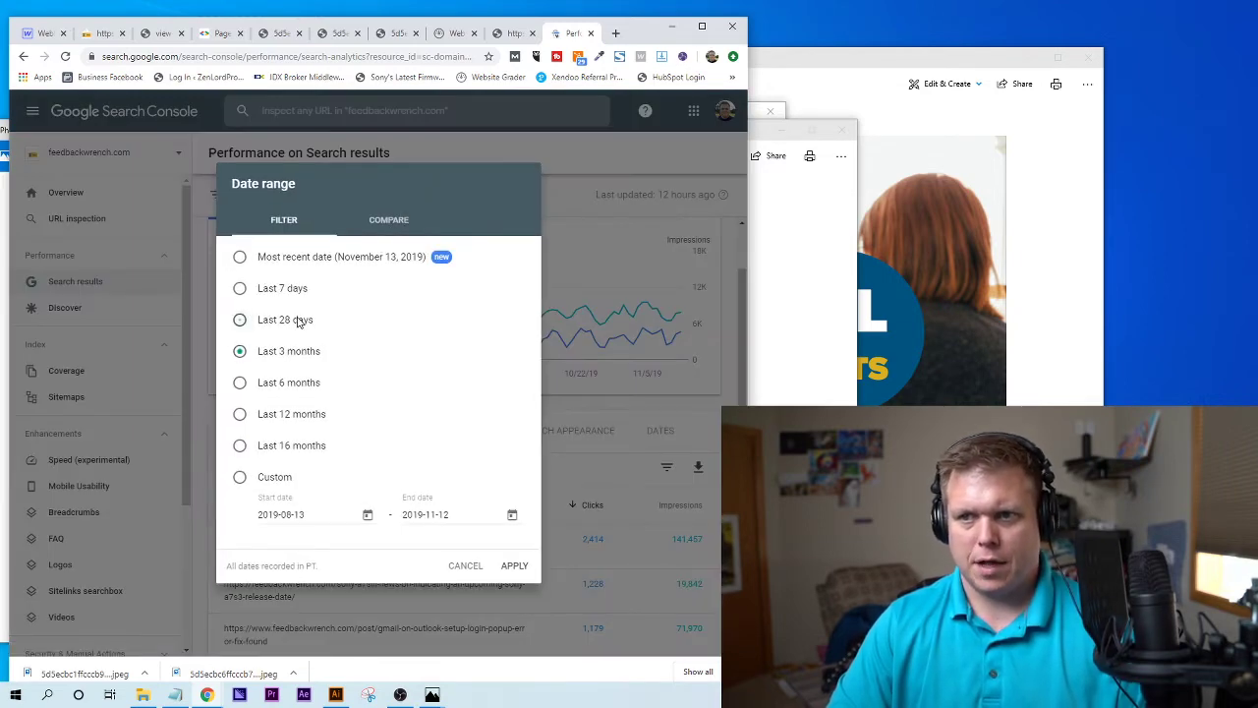
pyautogui.click(512, 565)
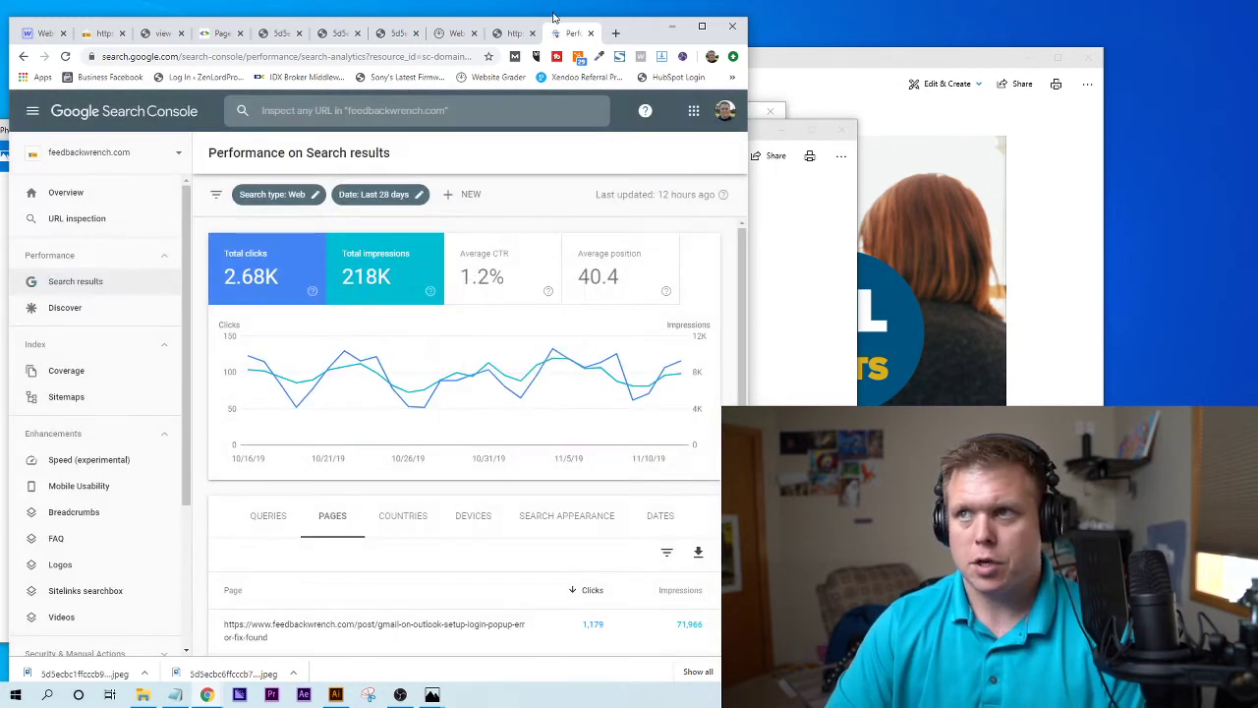
pyautogui.scroll(-1, 497, 439)
pyautogui.scroll(2, 418, 326)
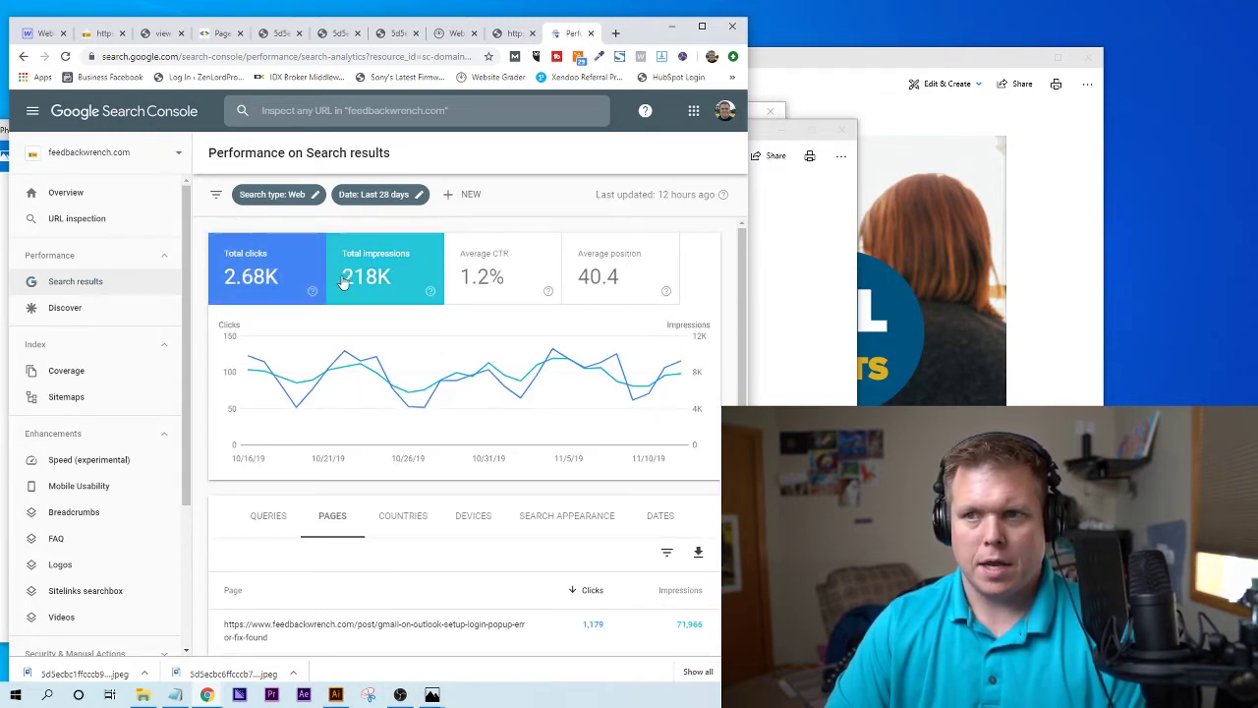
# - Add Average CTR and Average position to the chart, then remove them again
pyautogui.click(506, 266)
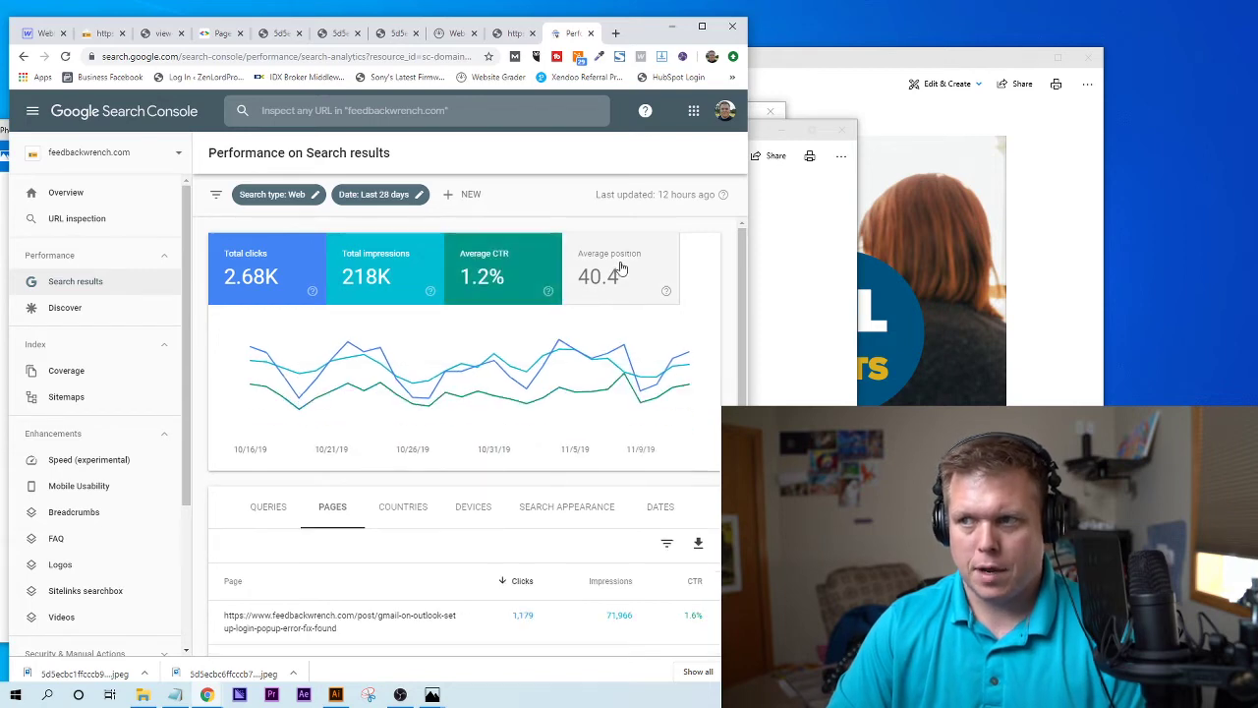
pyautogui.click(610, 266)
pyautogui.click(609, 266)
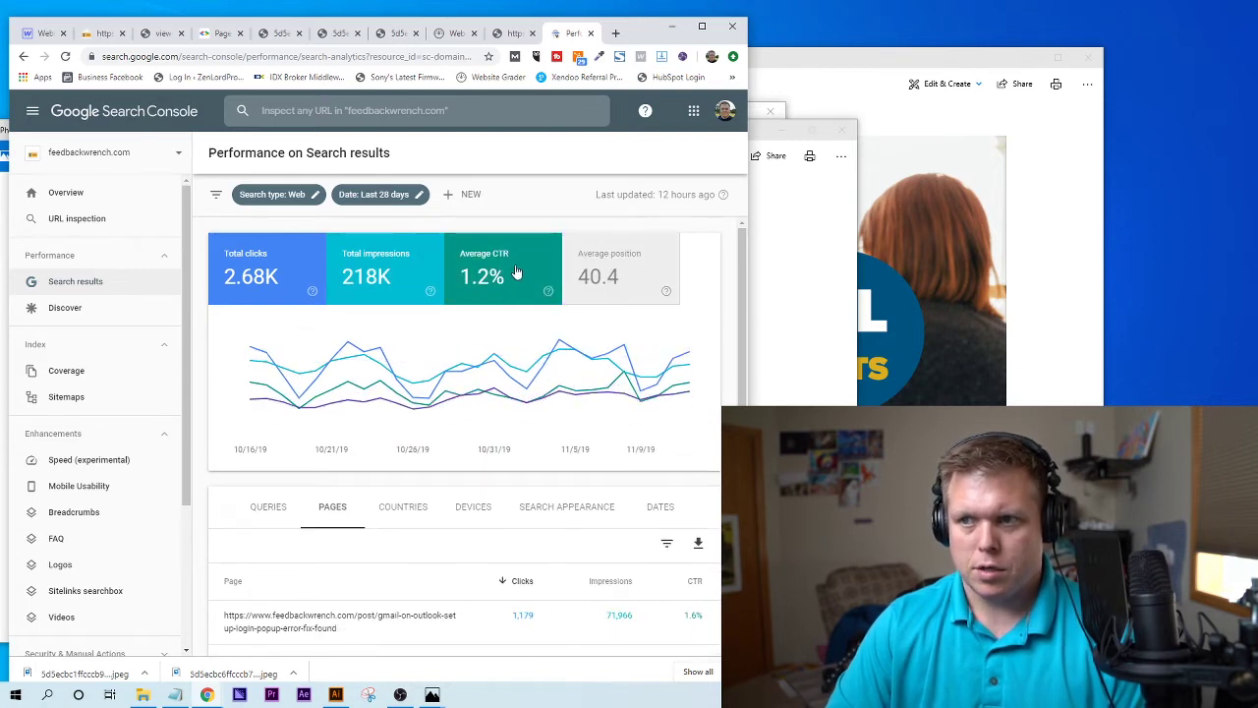
pyautogui.click(507, 267)
pyautogui.scroll(-1, 513, 515)
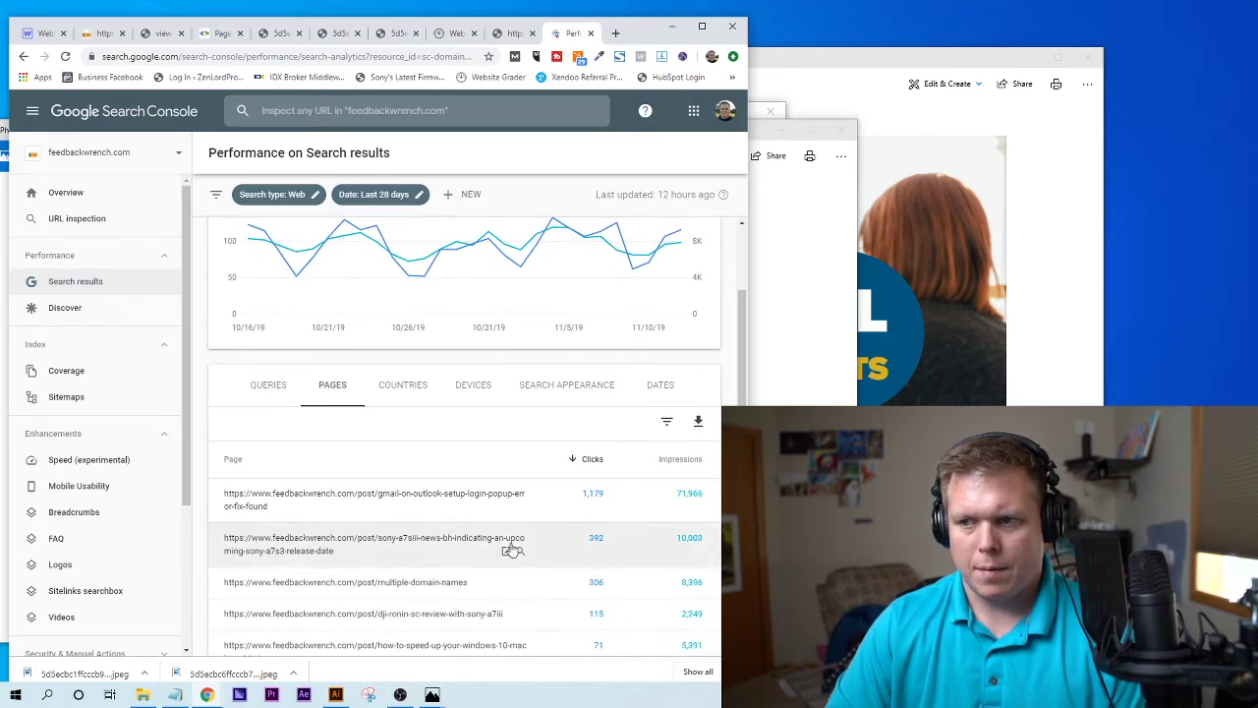
pyautogui.scroll(-1, 531, 521)
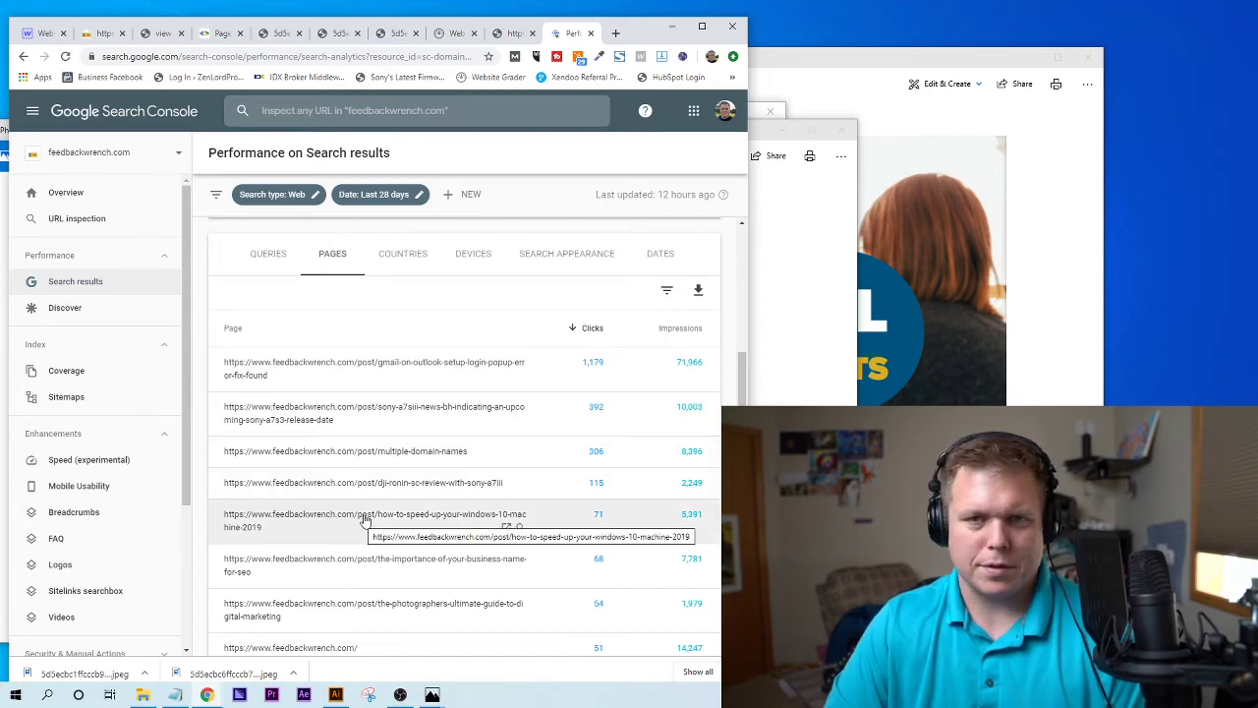
pyautogui.scroll(3, 366, 518)
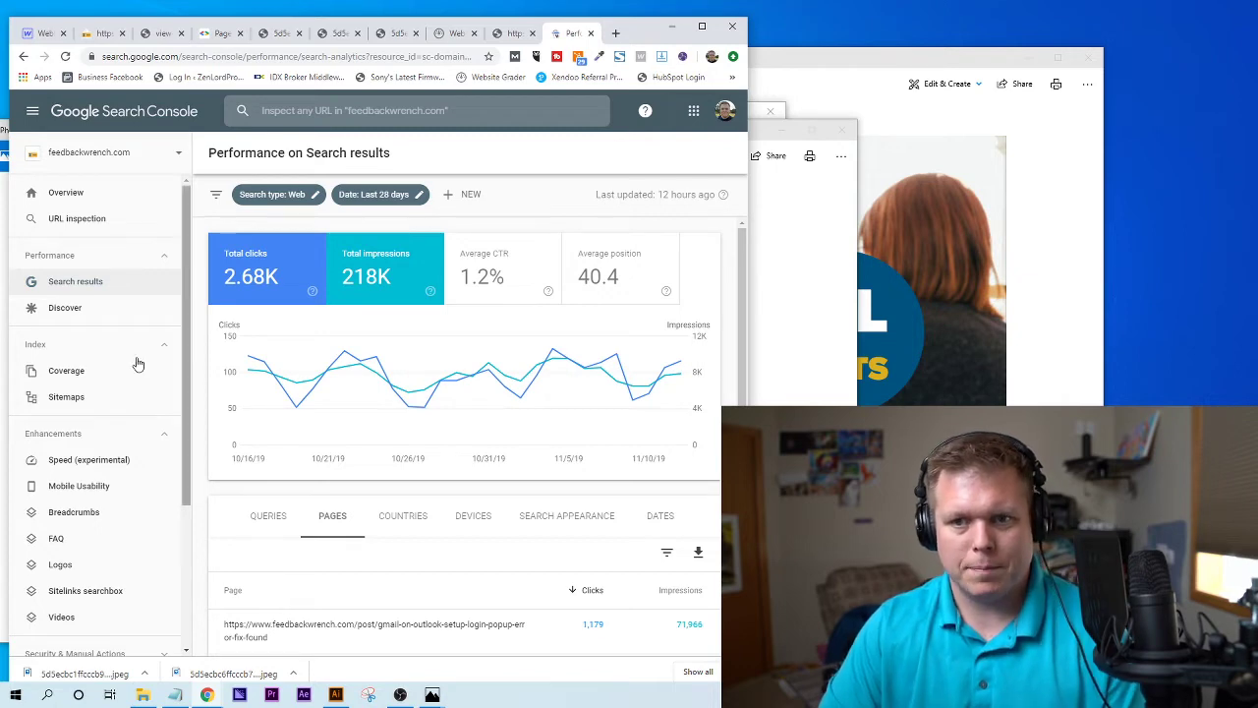
# - Open the Sitemaps report and undo a blog post URL pasted into the new sitemap field
pyautogui.click(67, 398)
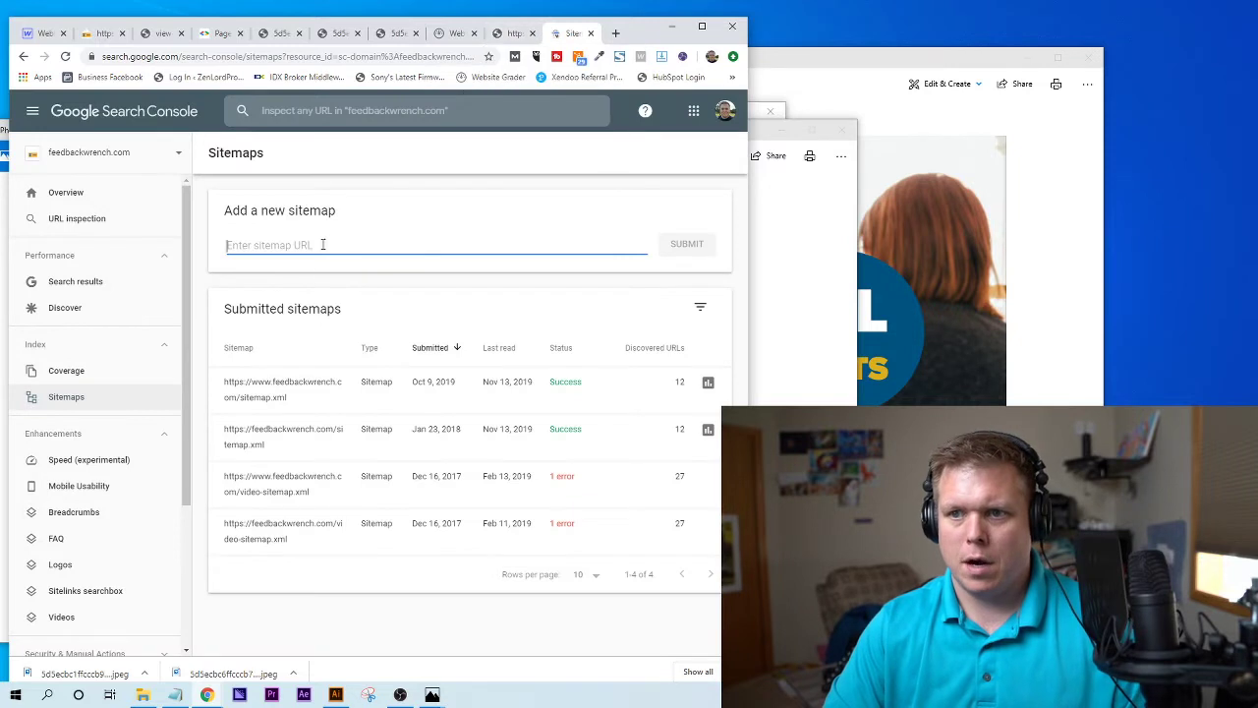
pyautogui.write('https://www.feedbackwrench.com/post/liking-google-reviews-what-is-impacted-when-a-review-is-liked')
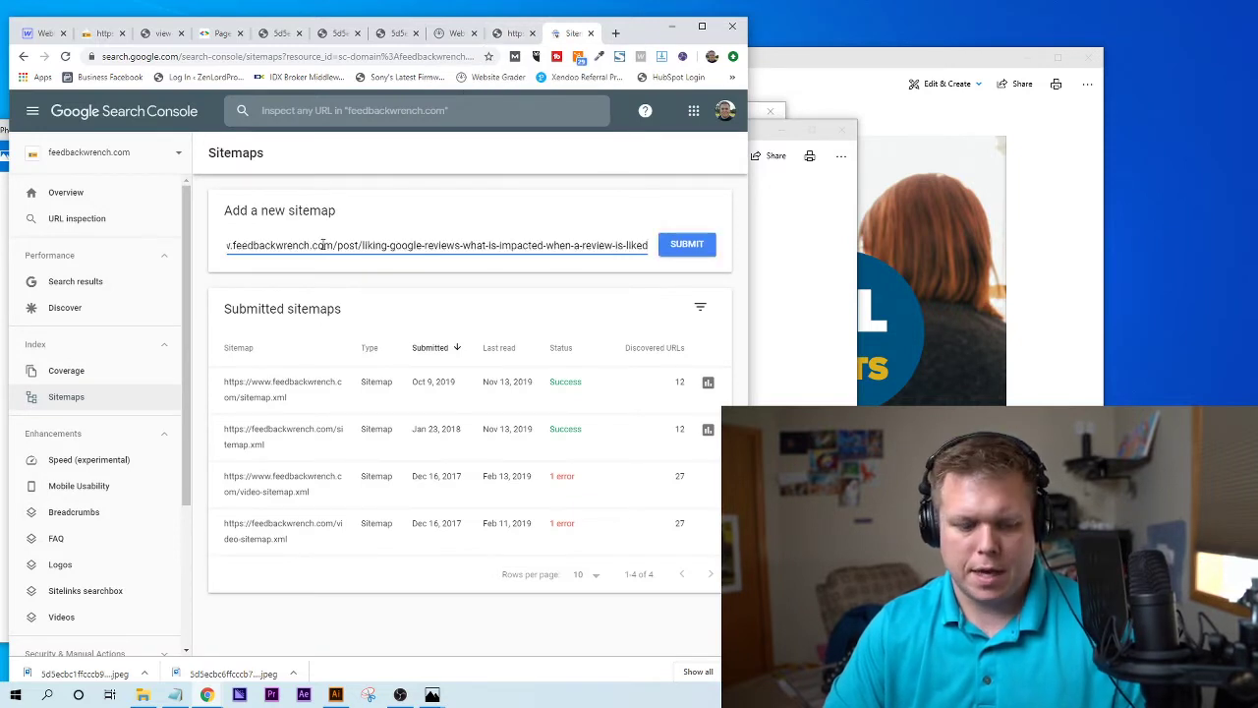
pyautogui.hotkey('ctrl', 'z')
# - Copy the sitemap.xml address, paste it into the new sitemap field, then clear it unsubmitted
pyautogui.click(511, 36)
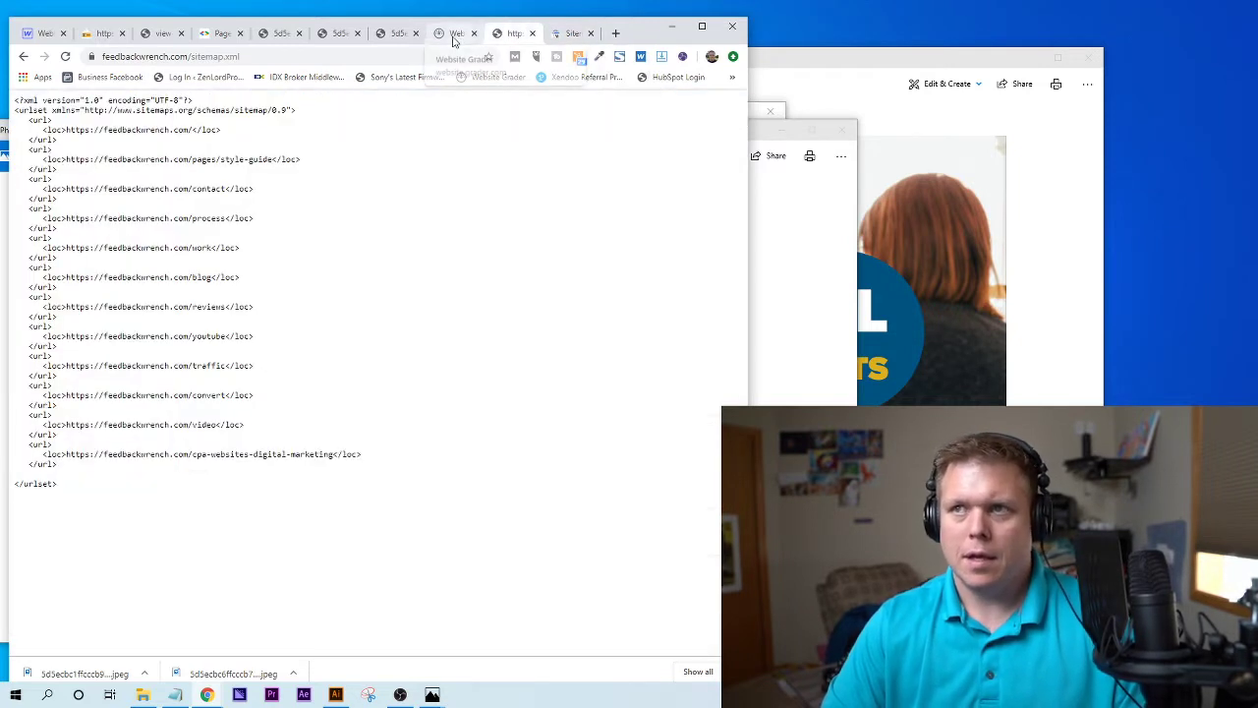
pyautogui.click(237, 56)
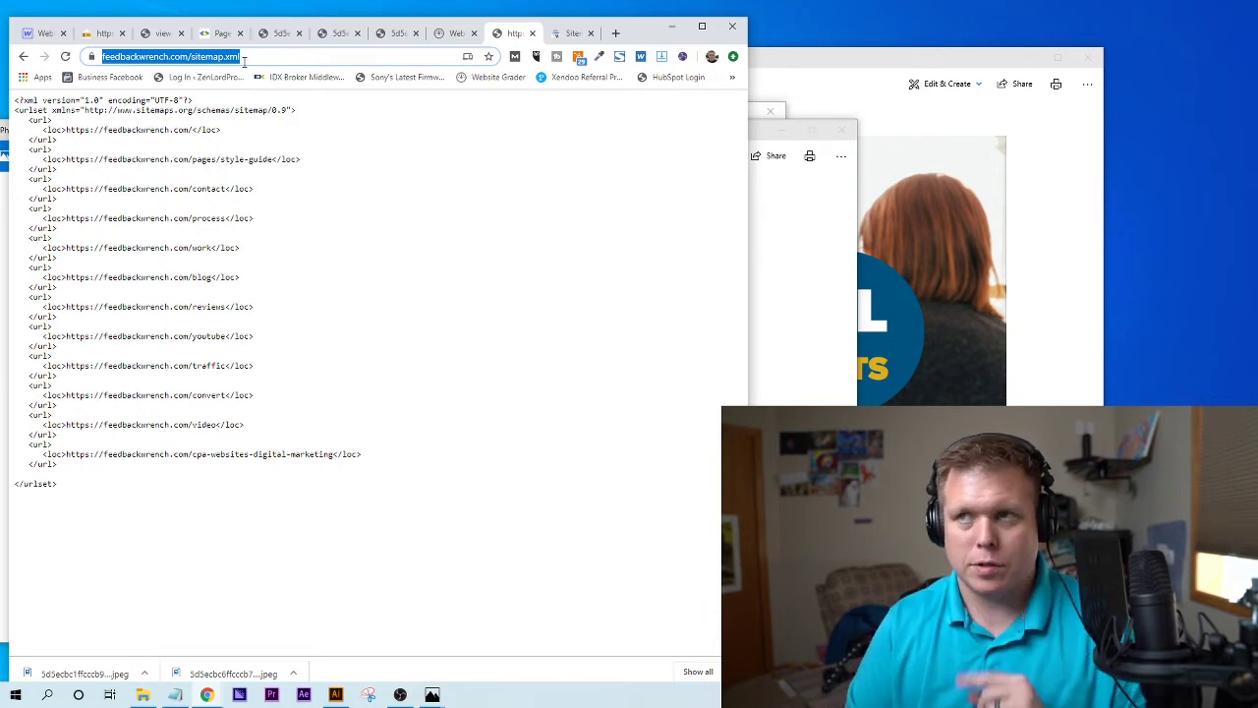
pyautogui.click(573, 32)
pyautogui.click(362, 241)
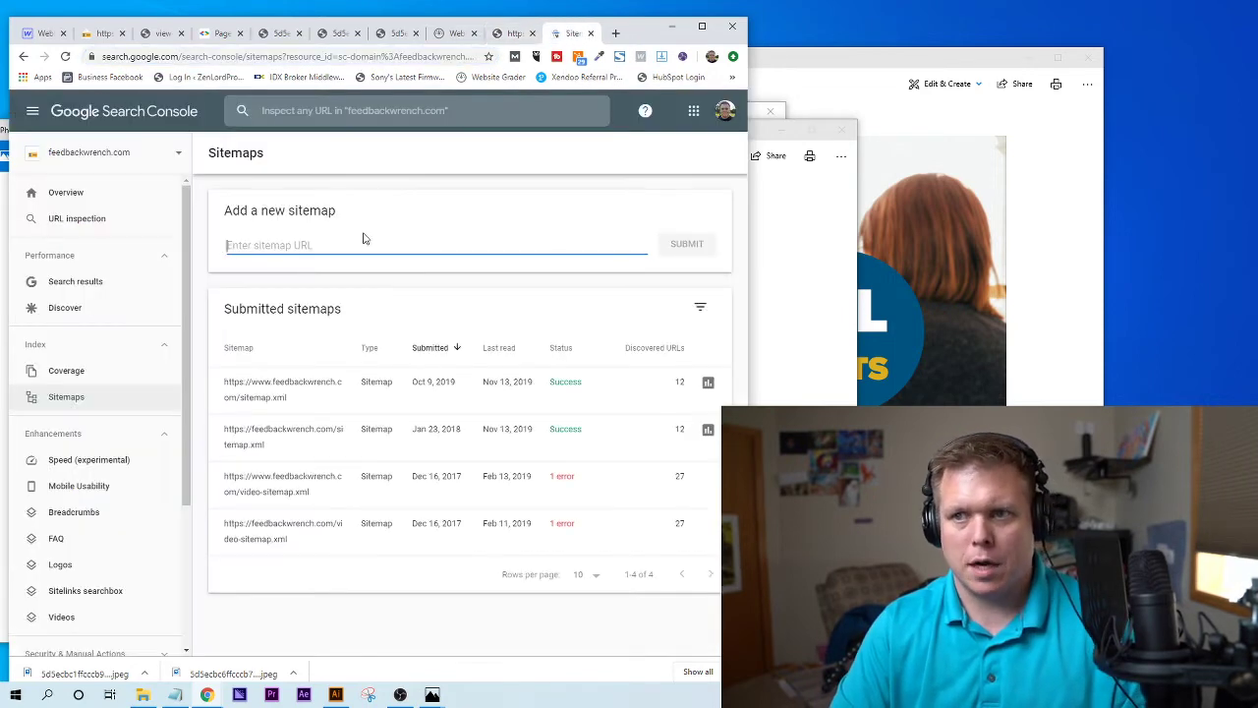
pyautogui.write('https://www.feedbackwrench.com/post/liking-google-reviews-what-is-impacted-when-a-review-is-liked')
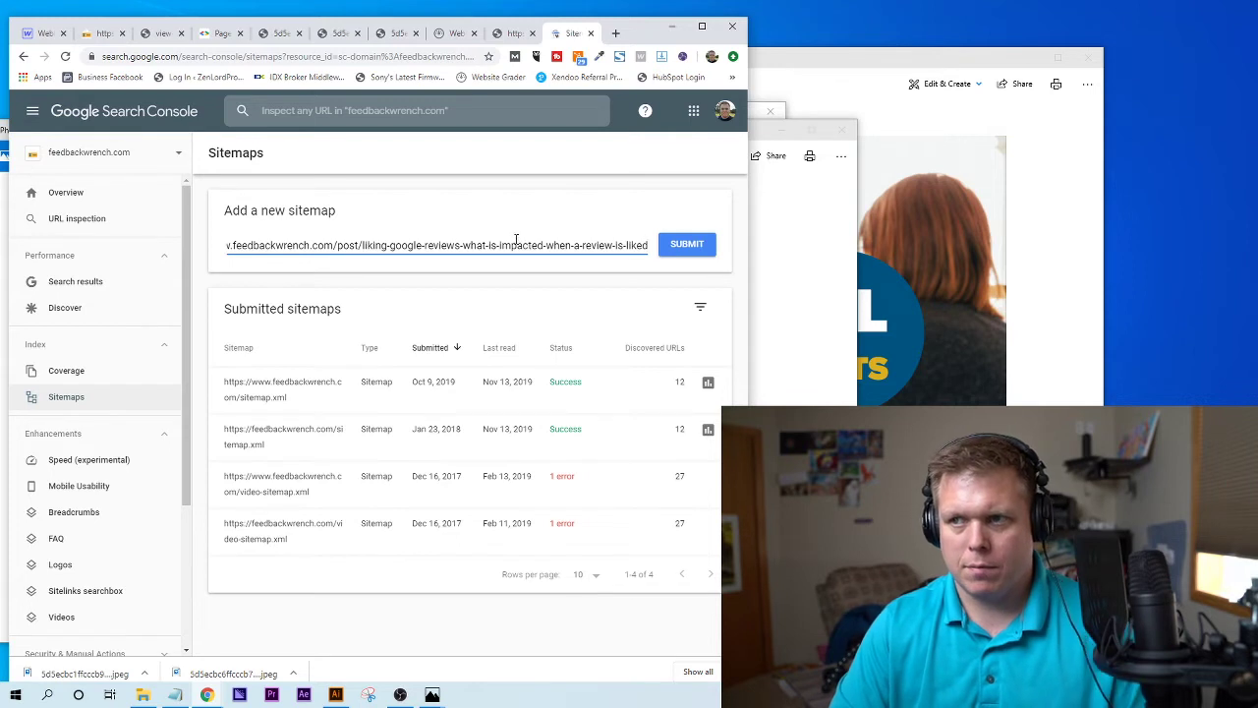
pyautogui.hotkey('ctrl', 'a')
pyautogui.press('BackSpace')
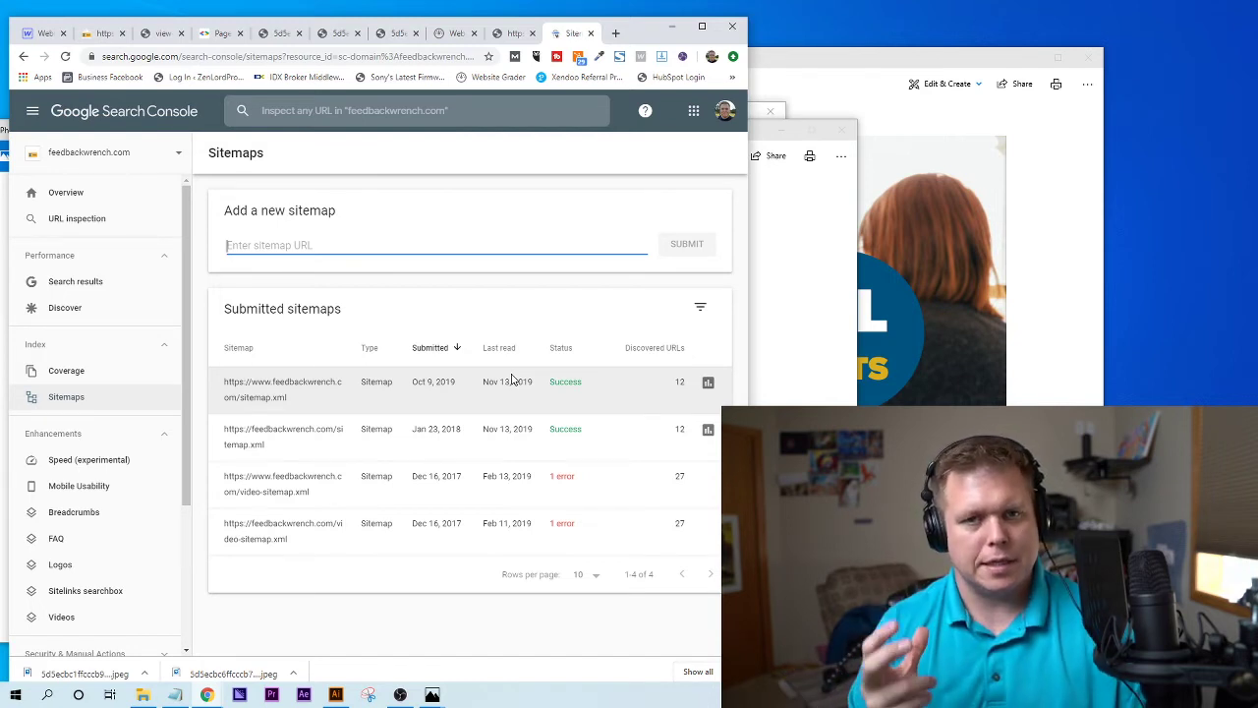
pyautogui.click(247, 188)
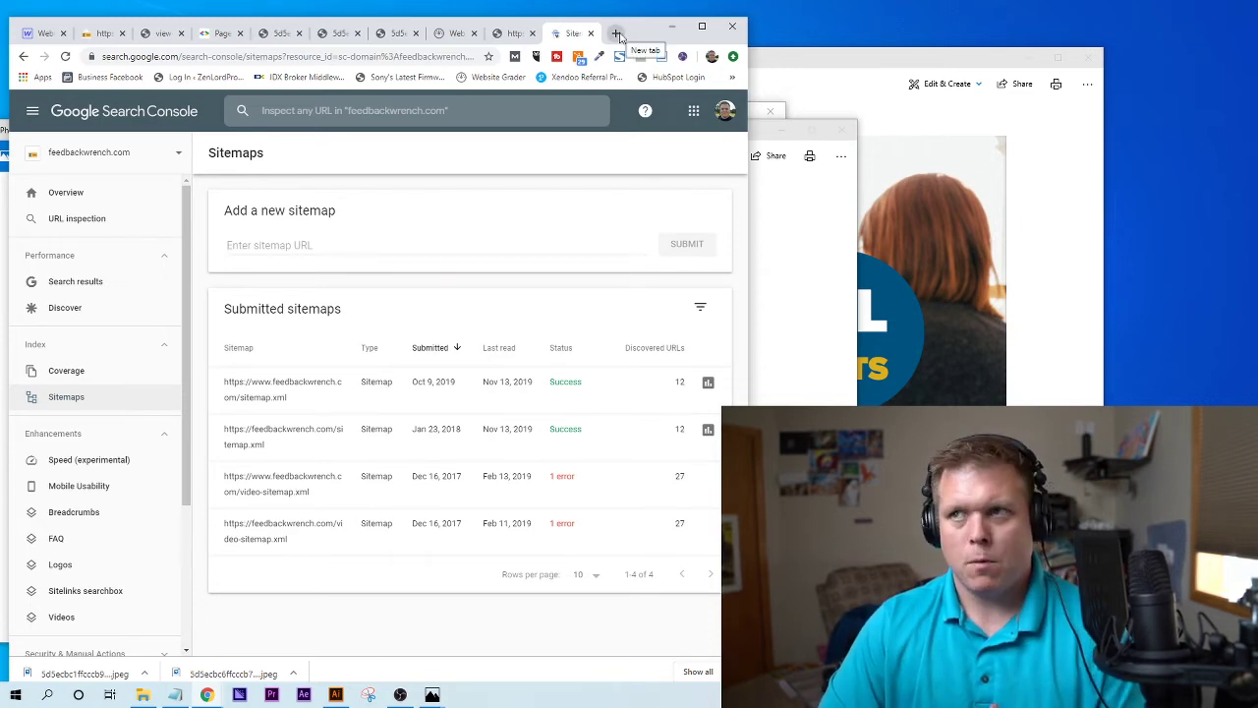
# - Glance at the sitemap.xml, Website Grader and B2B clients image tabs, ending on Sitemaps
pyautogui.click(512, 35)
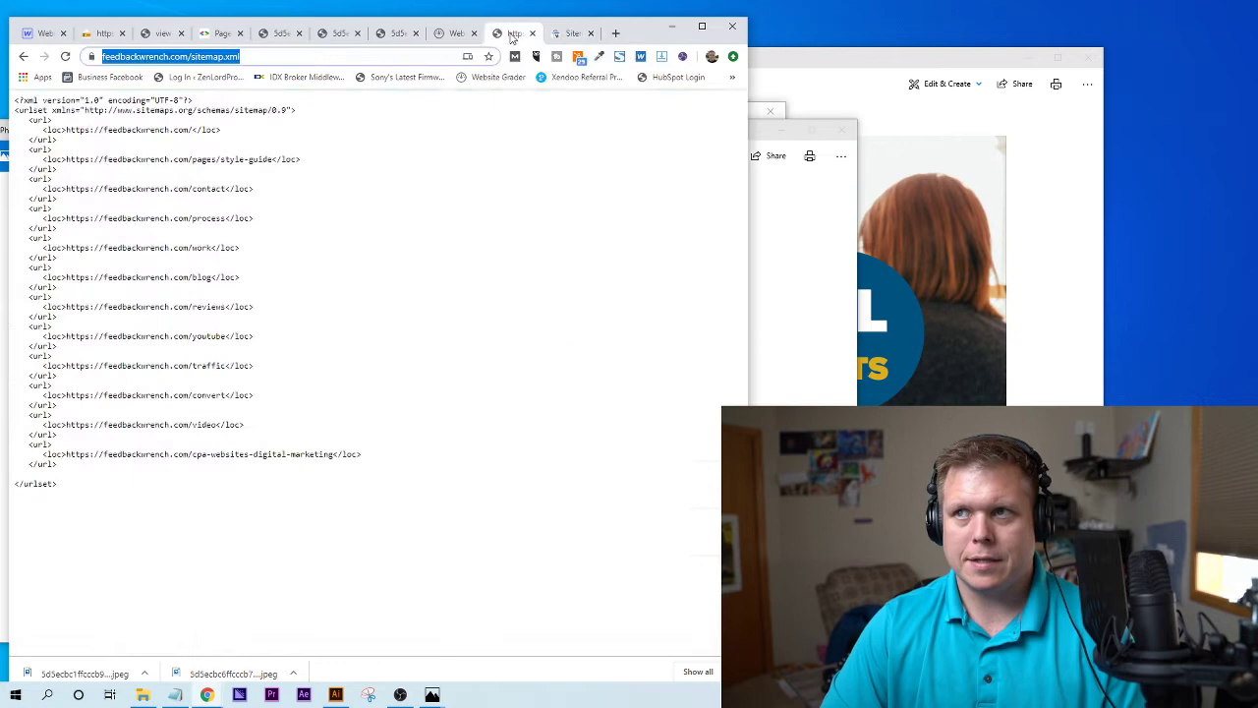
pyautogui.click(457, 34)
pyautogui.click(396, 35)
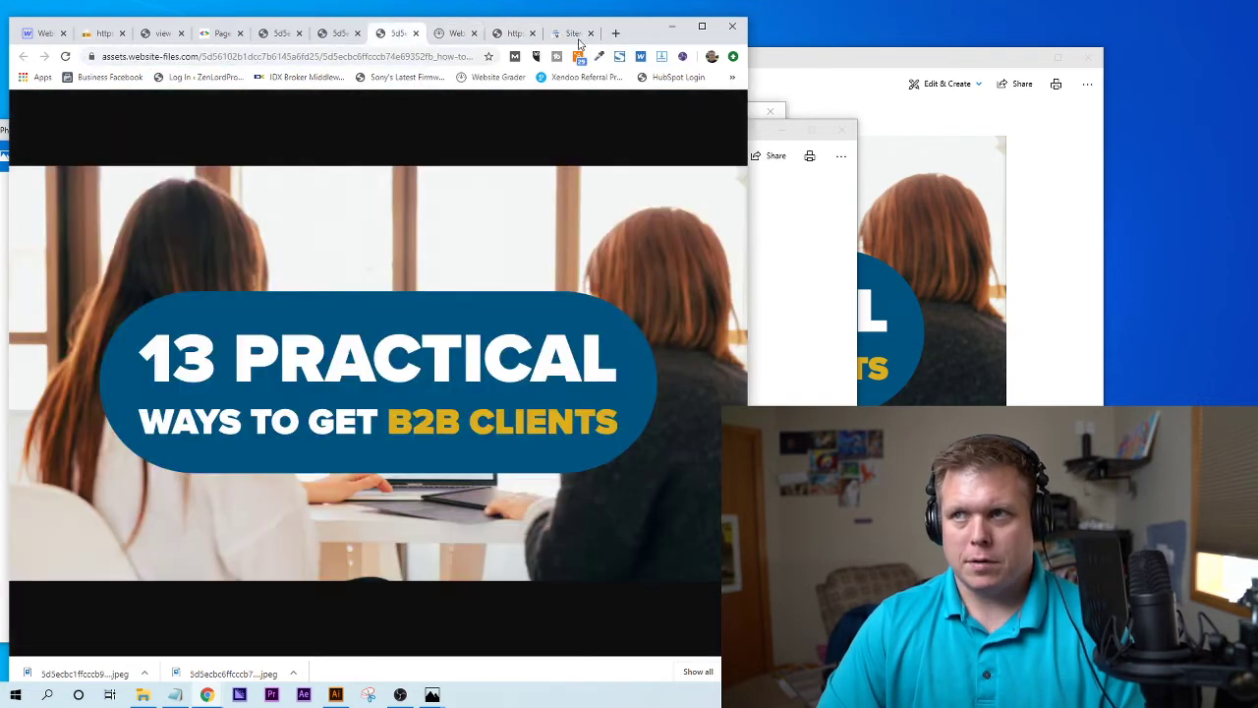
pyautogui.click(573, 34)
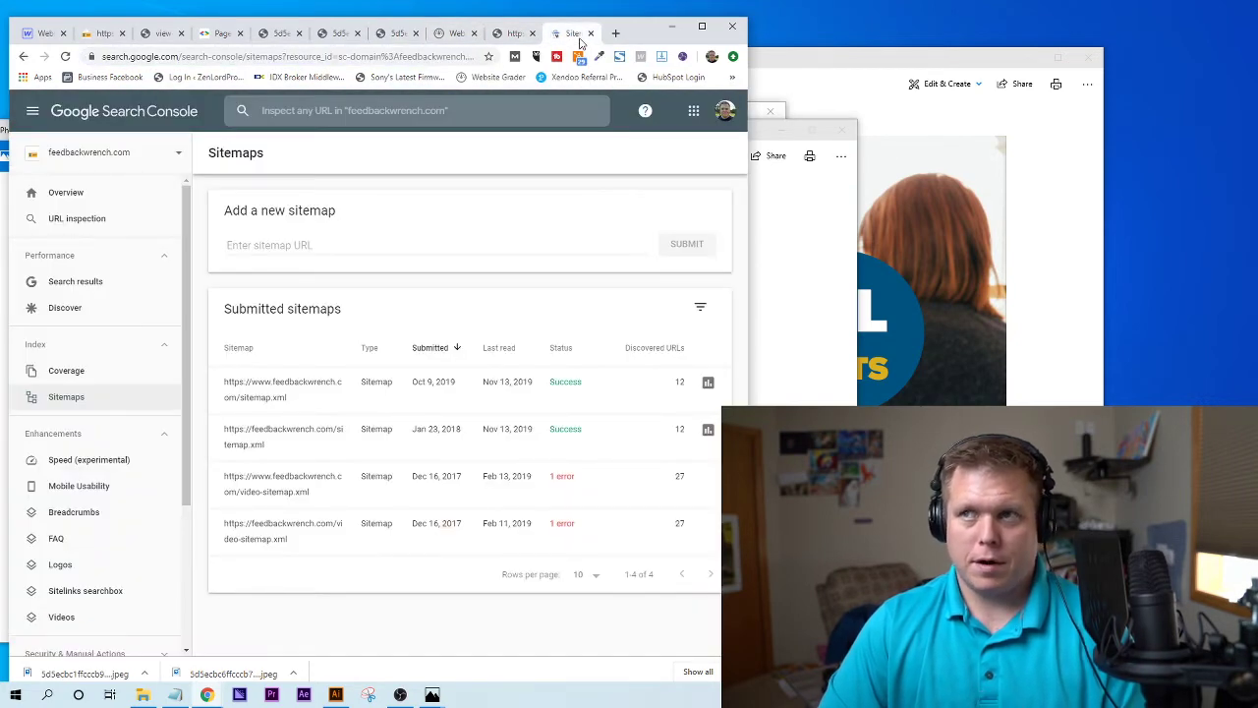
# - Search 'bing webmaster tools' in a new tab and open the Bing Webmaster Tools result
pyautogui.click(615, 33)
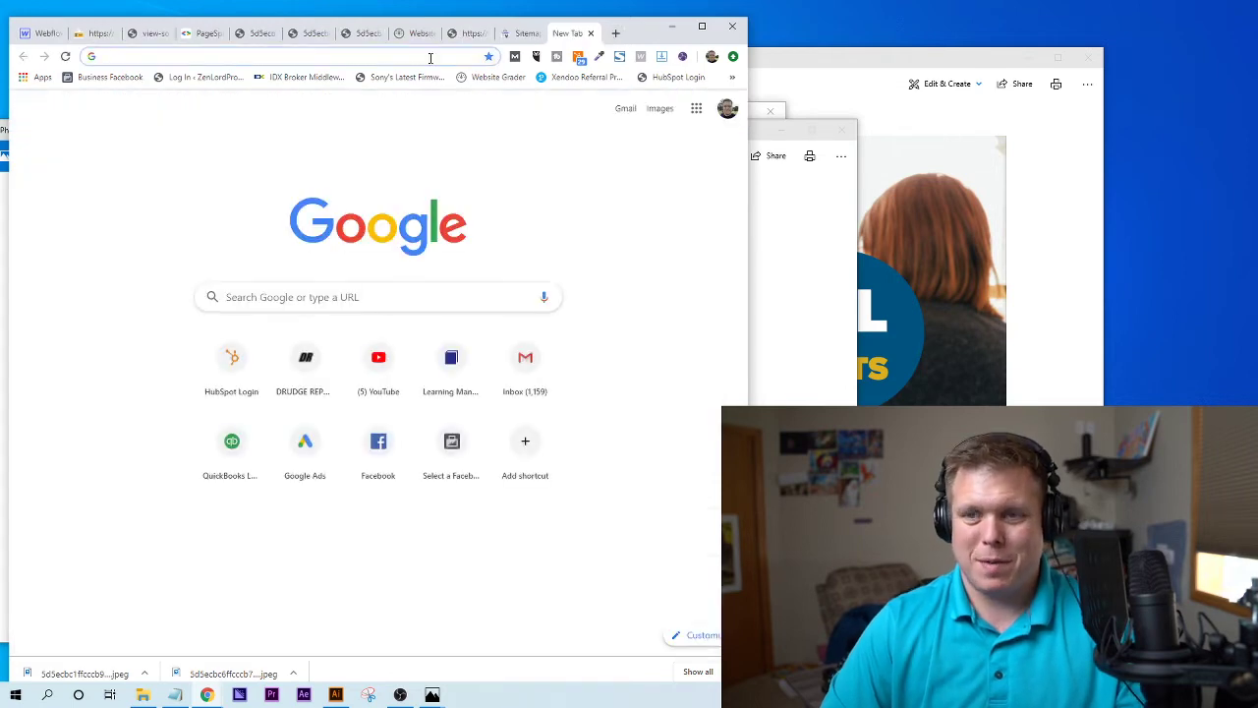
pyautogui.write('bign')
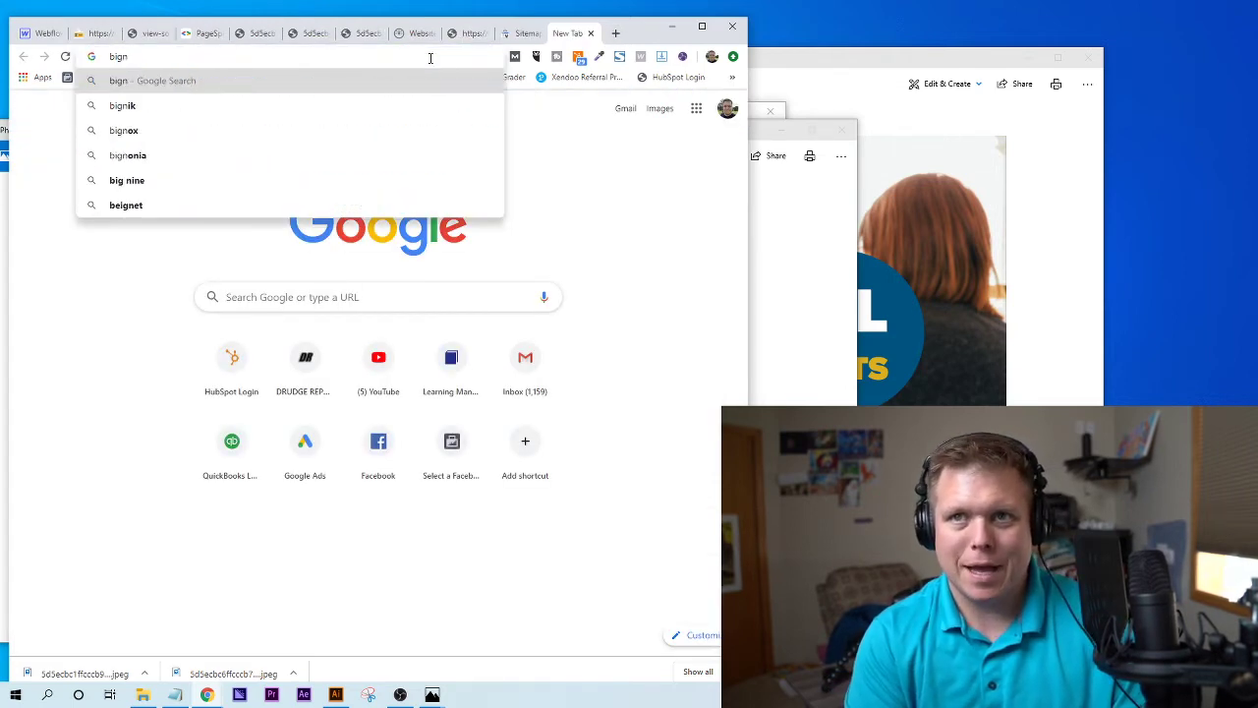
pyautogui.press('BackSpace')
pyautogui.press('BackSpace')
pyautogui.write('ng webm')
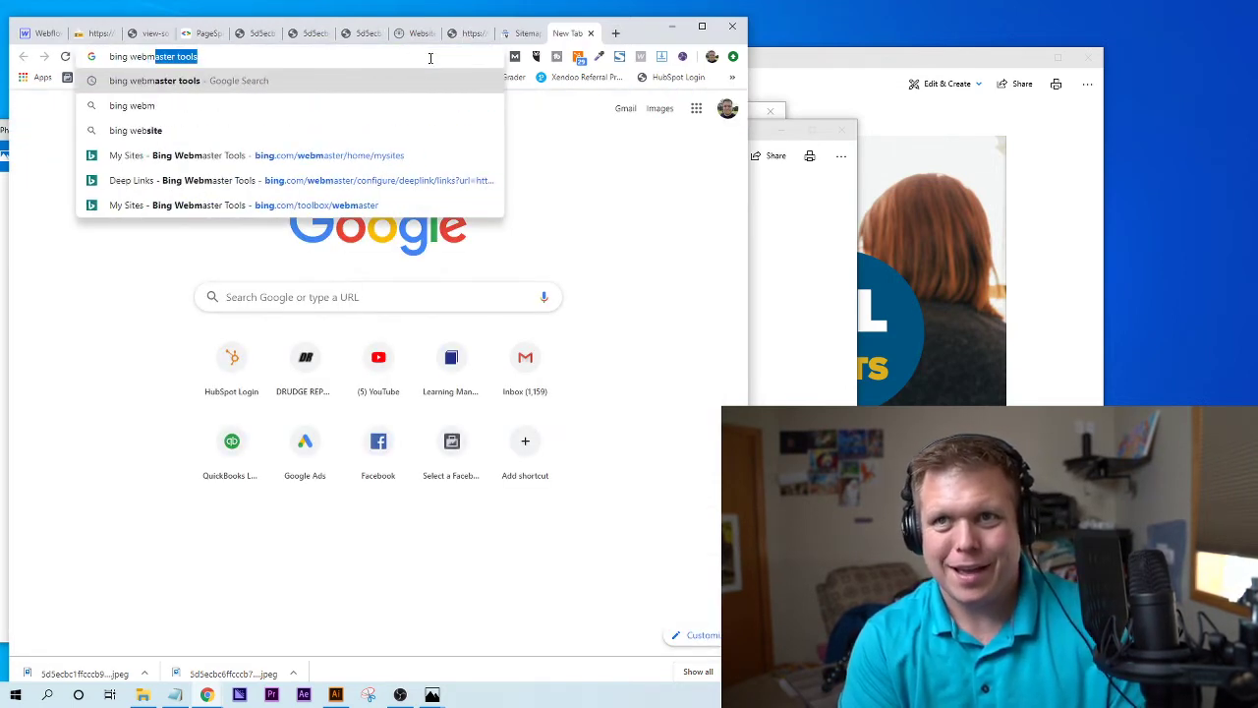
pyautogui.write('aster tools')
pyautogui.press('Return')
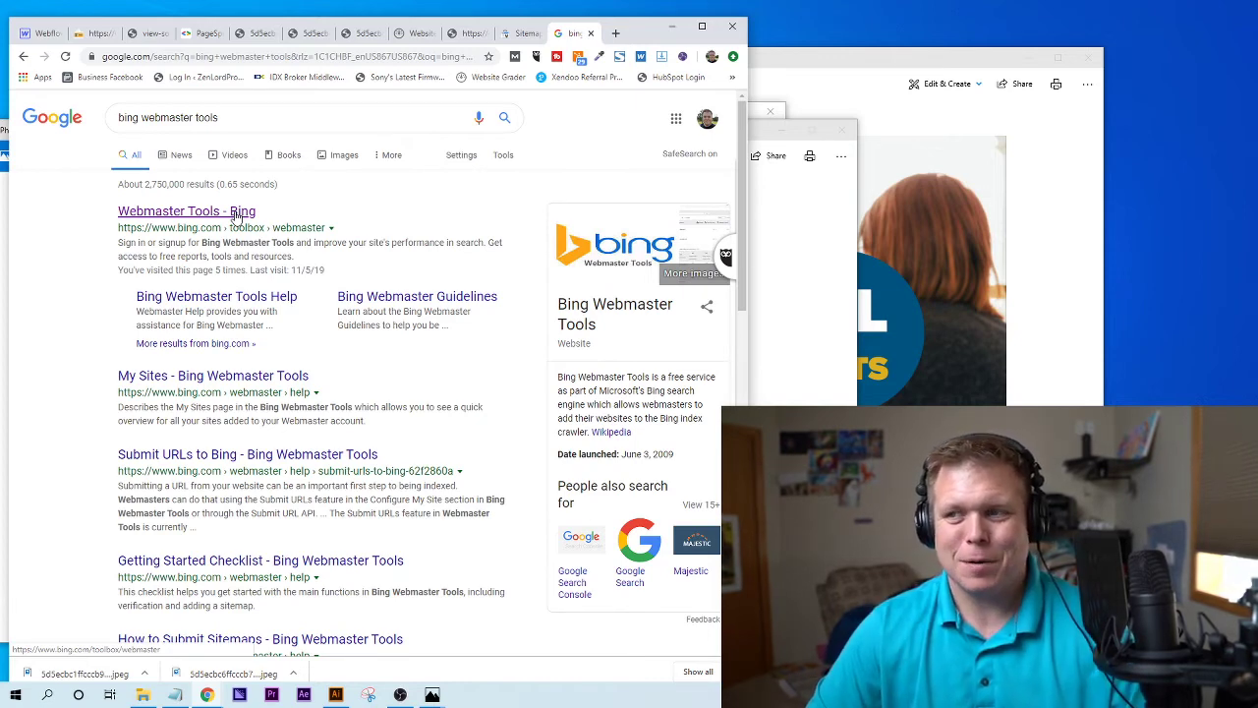
pyautogui.click(236, 212)
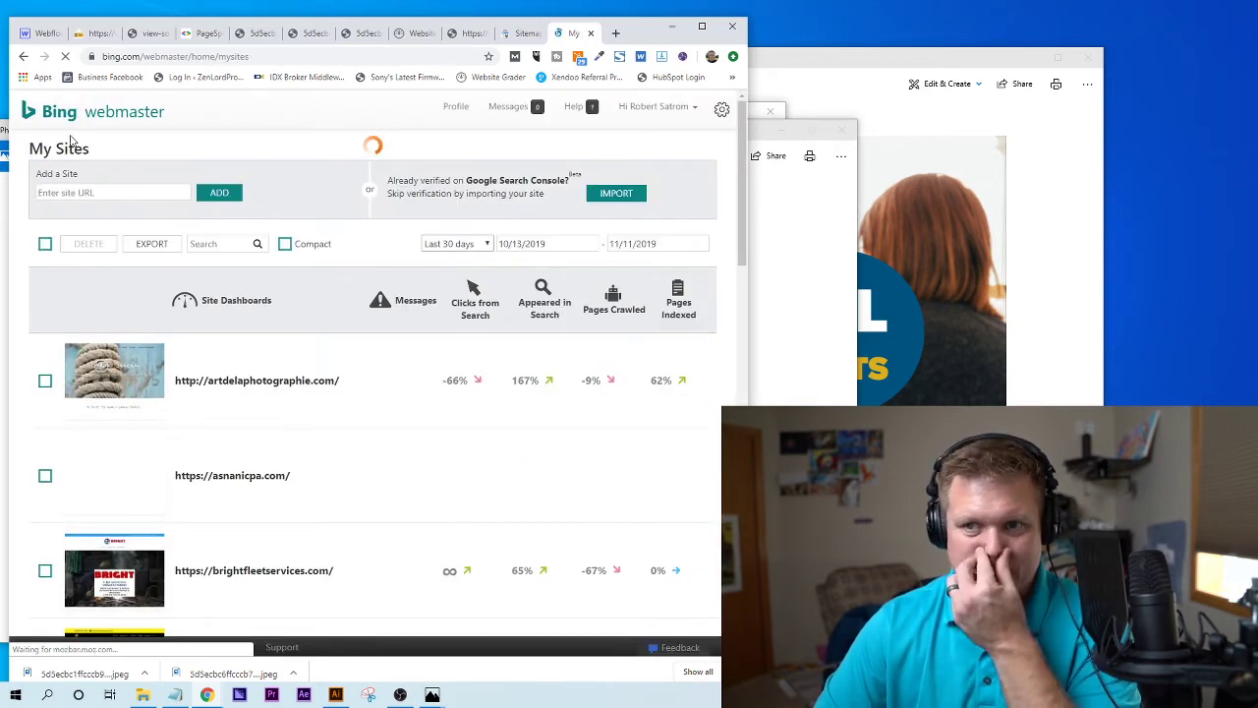
pyautogui.click(24, 57)
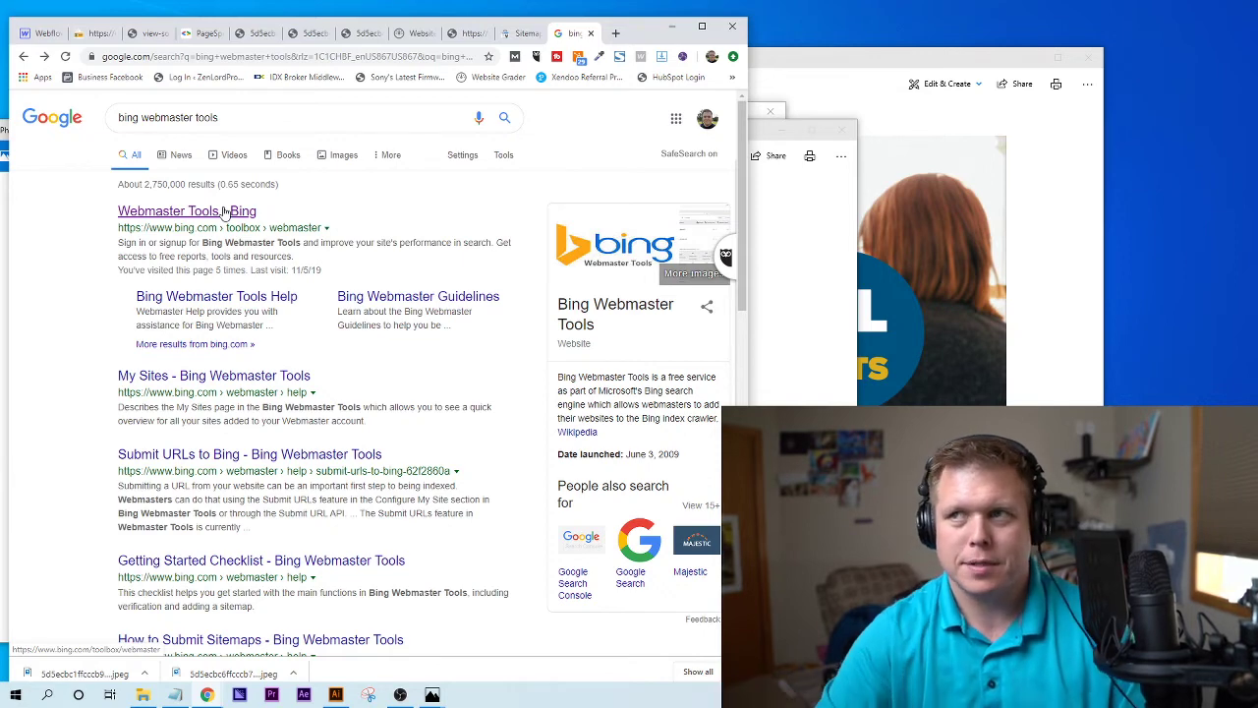
# - Load google.com/business in a new tab, then select the bing results tab's address text
pyautogui.click(616, 33)
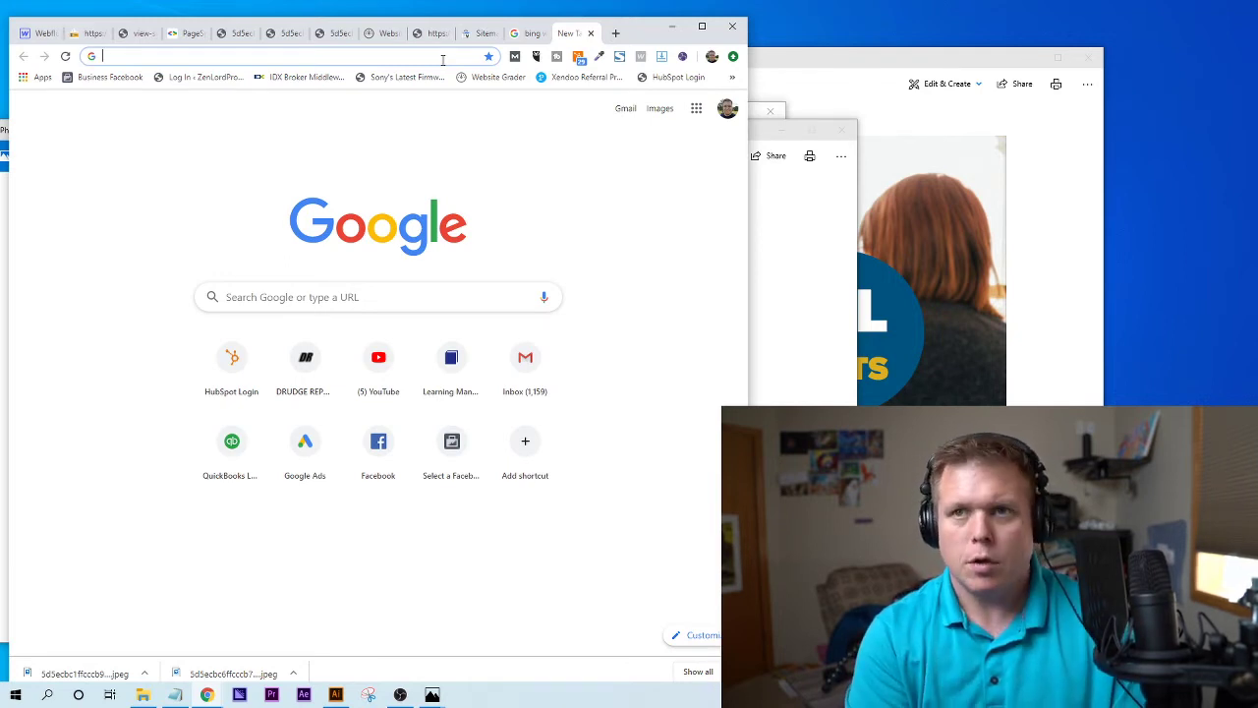
pyautogui.write('google.com/')
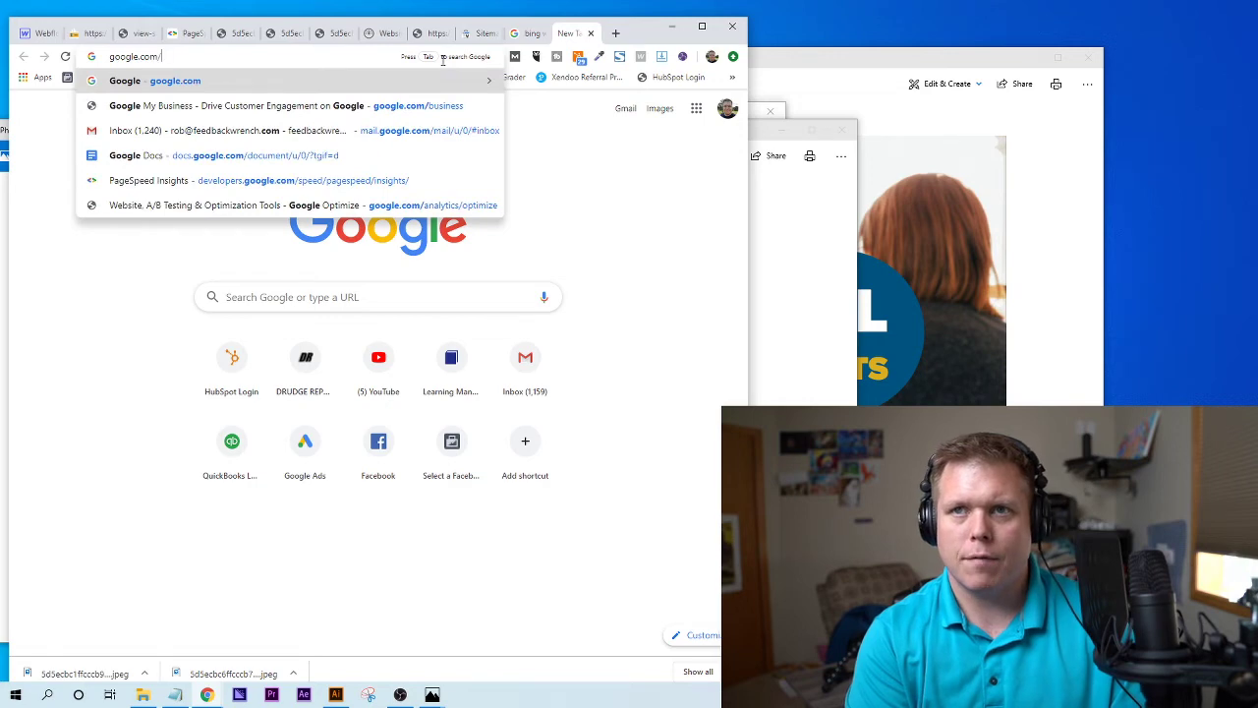
pyautogui.write('business')
pyautogui.press('Return')
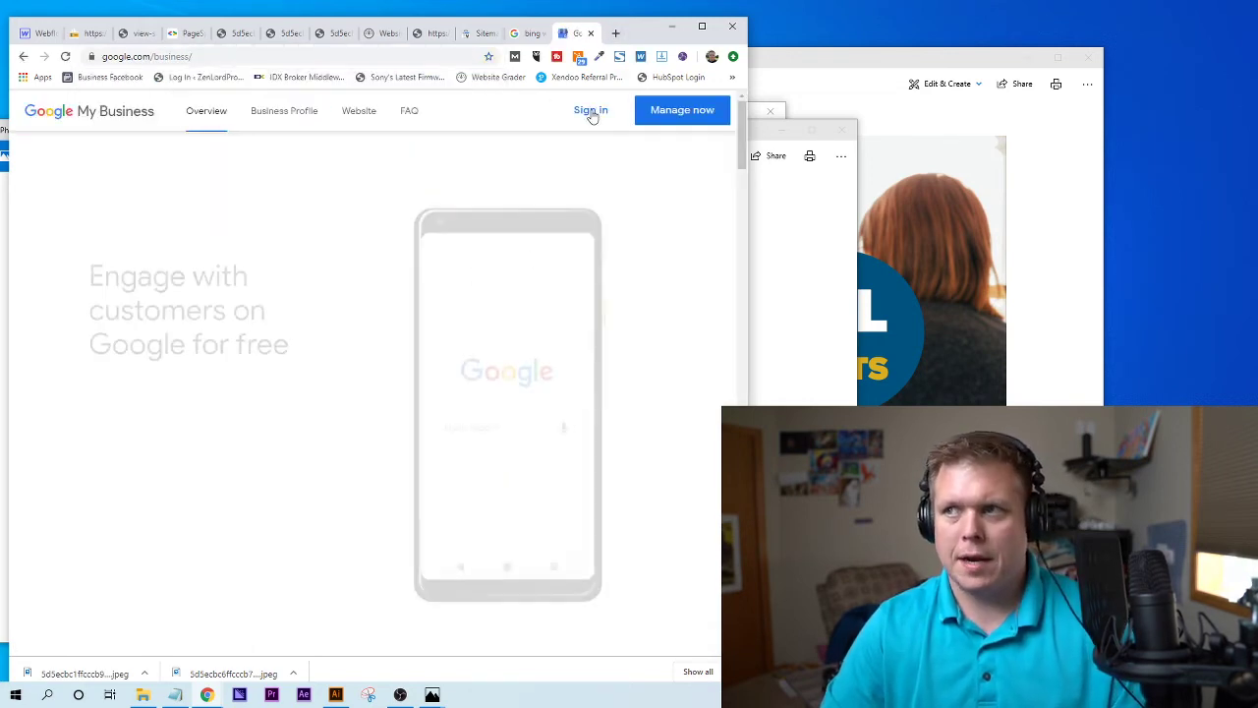
pyautogui.click(524, 34)
pyautogui.click(374, 59)
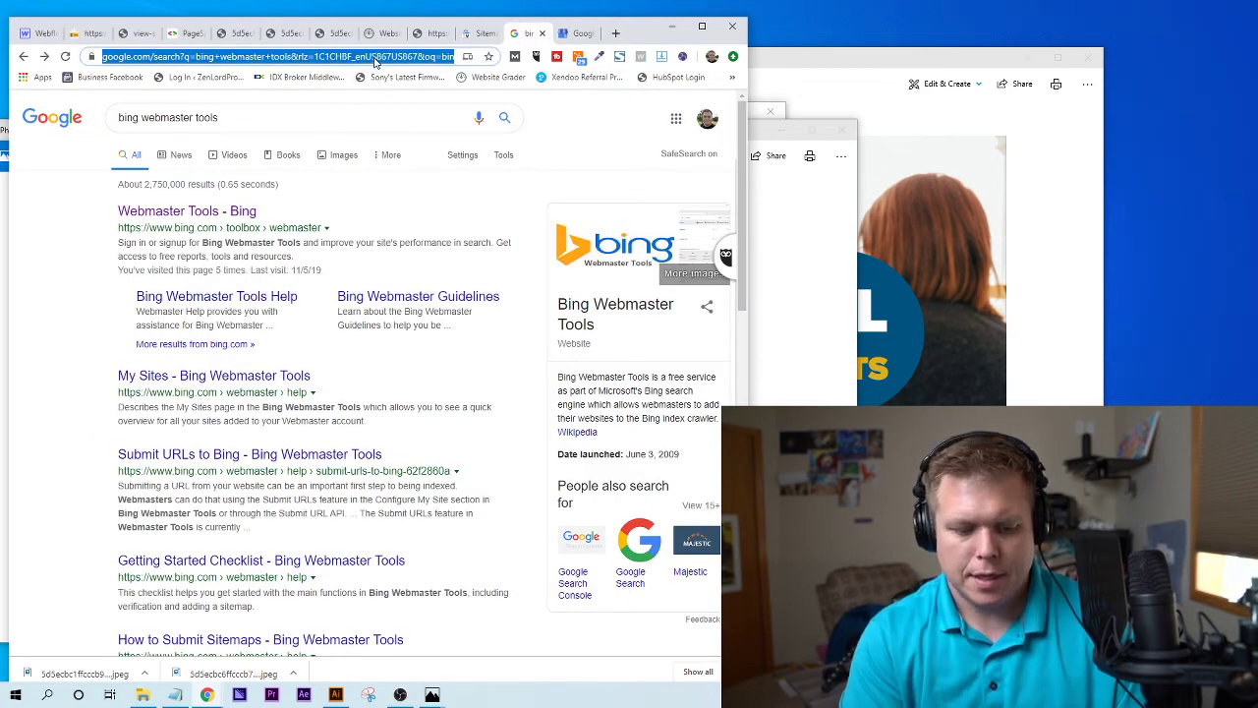
# - Search for 'concrete companies near me' and scroll down to the local listings
pyautogui.write('concrete compani')
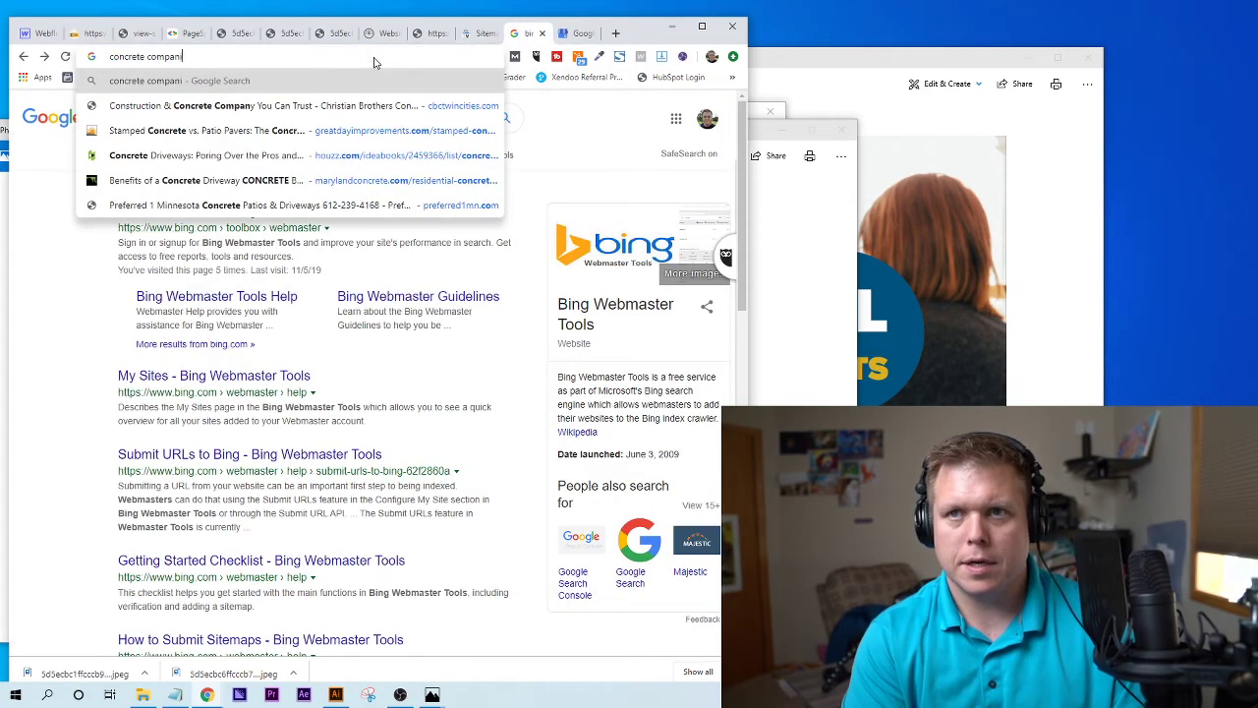
pyautogui.write('es near me')
pyautogui.press('Return')
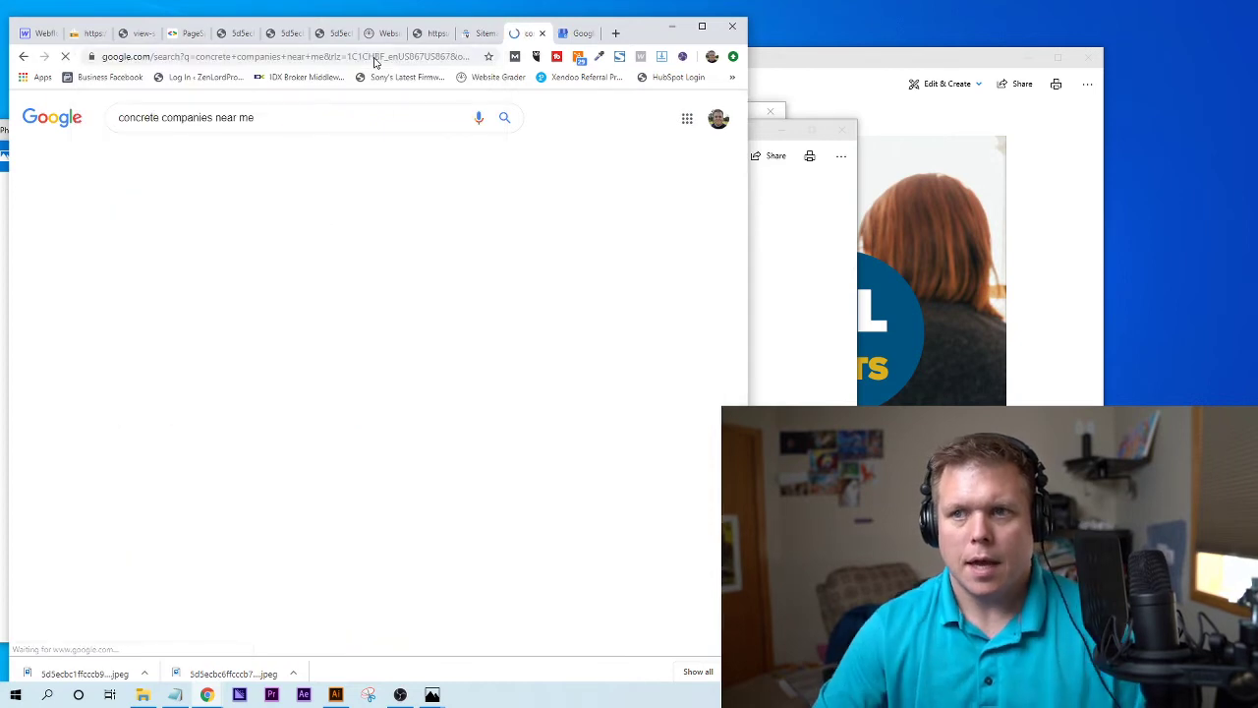
pyautogui.scroll(-1, 344, 422)
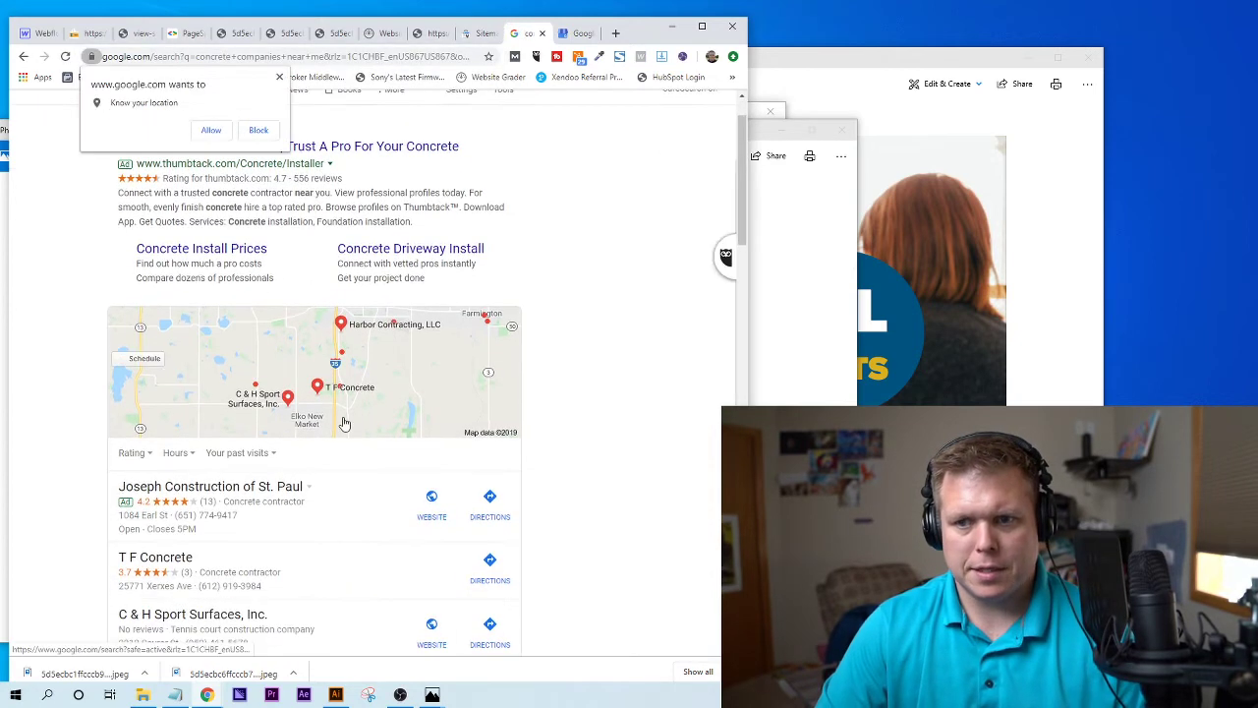
pyautogui.scroll(-3, 344, 423)
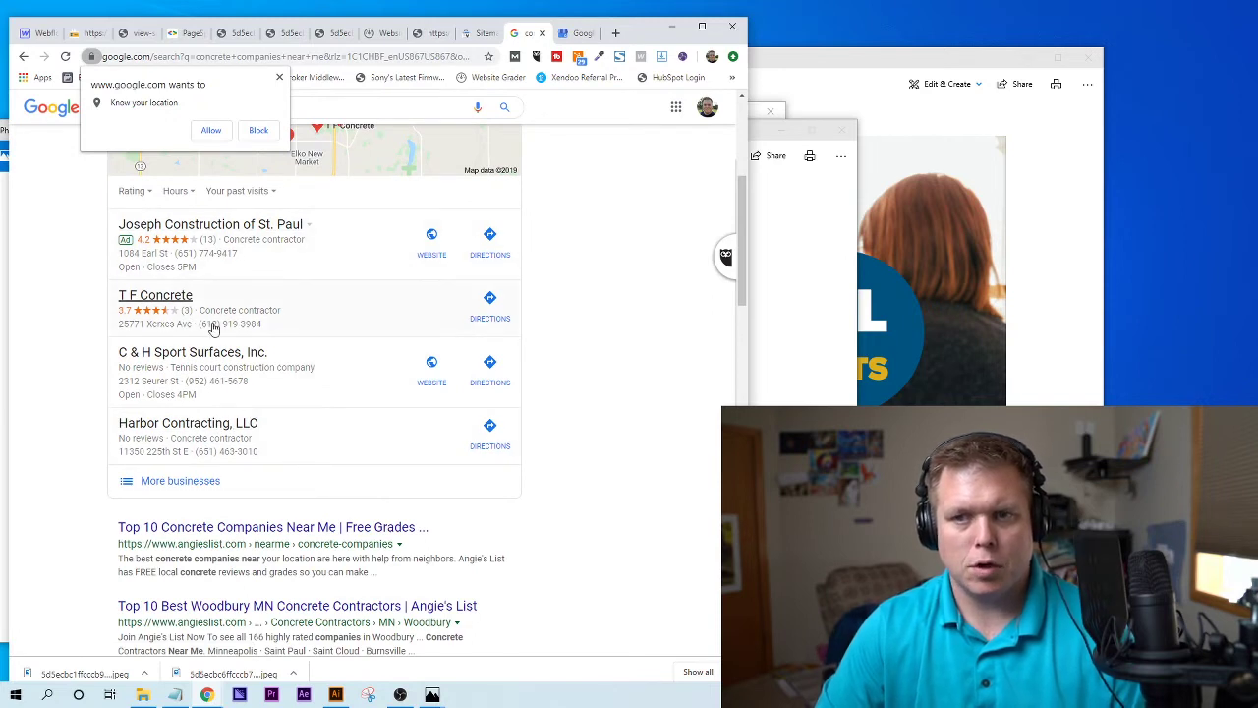
# - Compare T F Concrete, MD Concrete and Christian Brothers listings, then start a blank tab
pyautogui.click(360, 304)
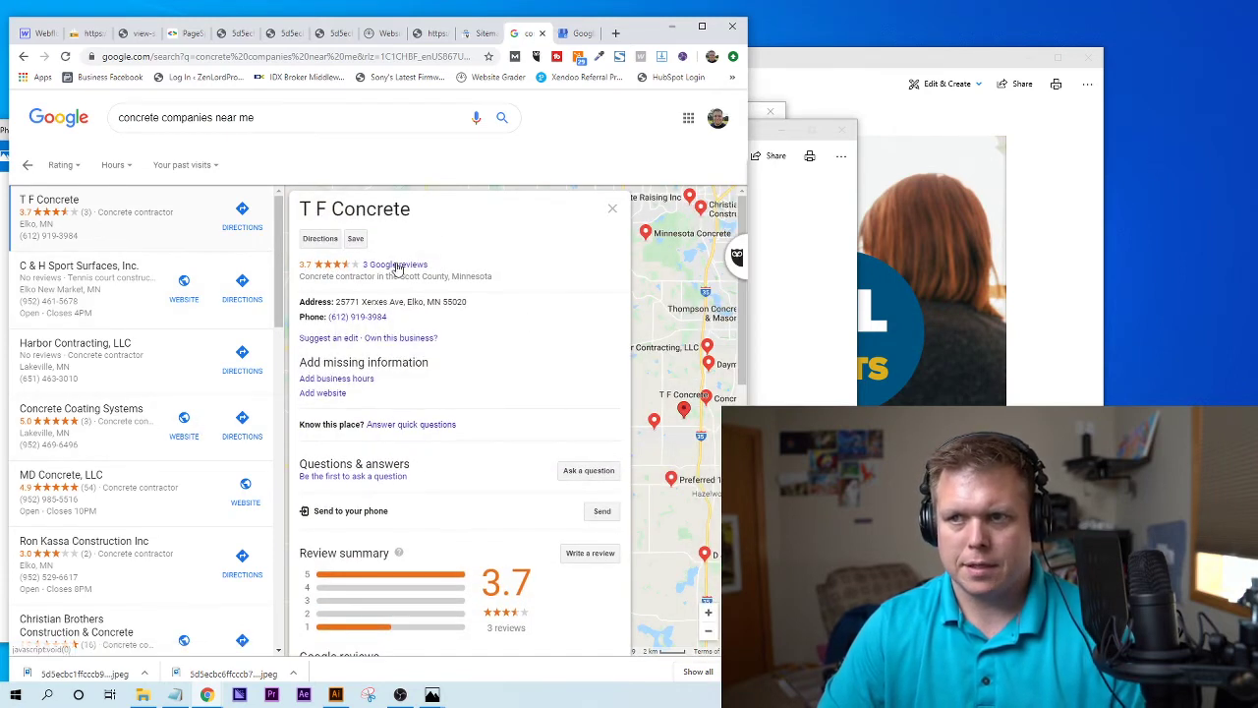
pyautogui.scroll(-1, 120, 448)
pyautogui.click(126, 439)
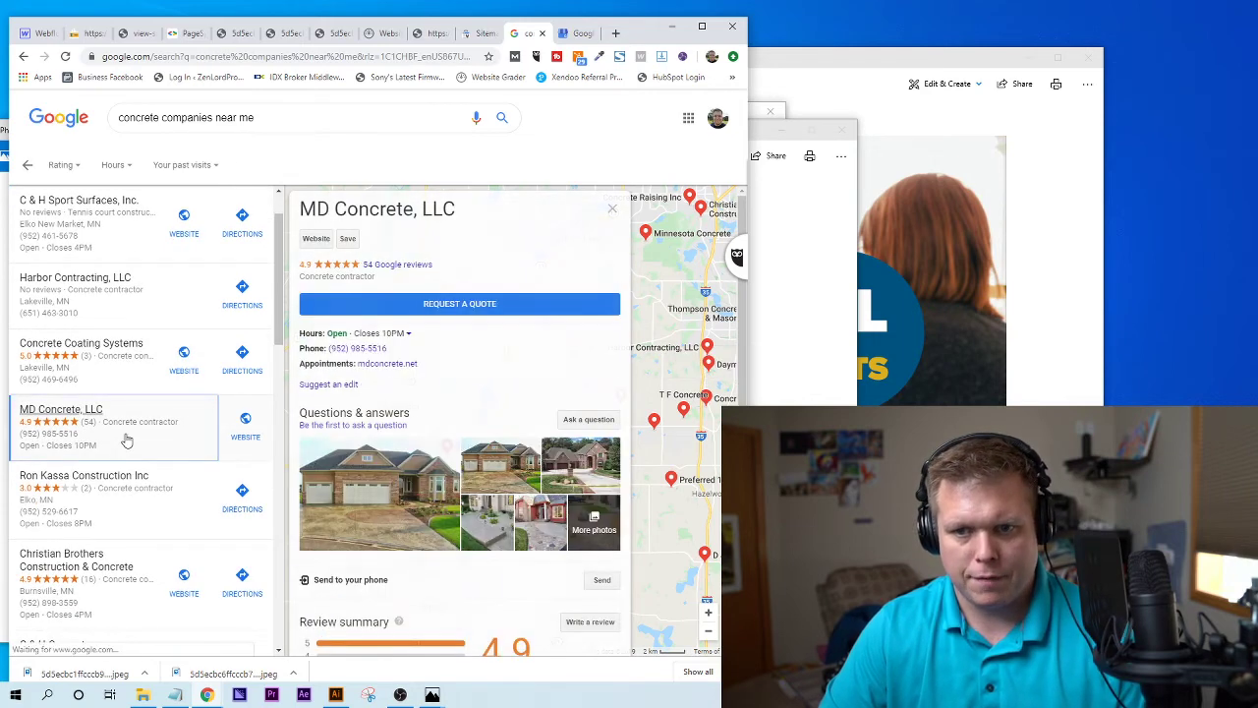
pyautogui.click(137, 604)
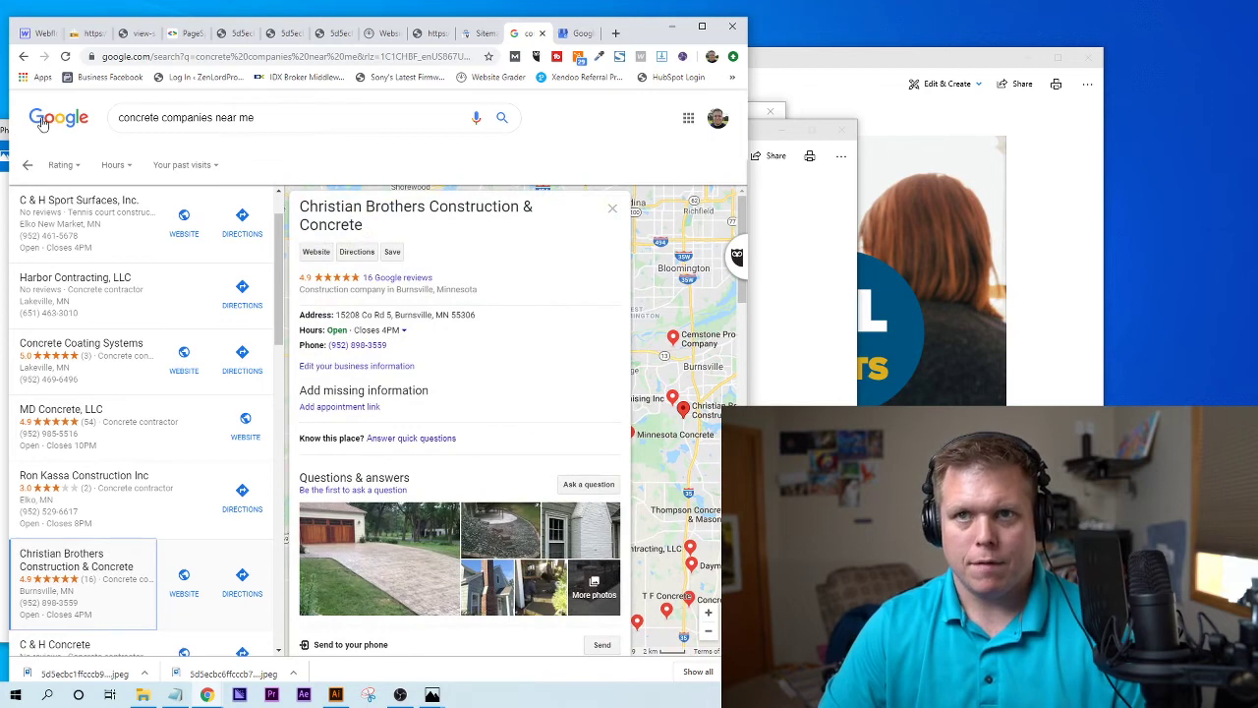
pyautogui.click(24, 57)
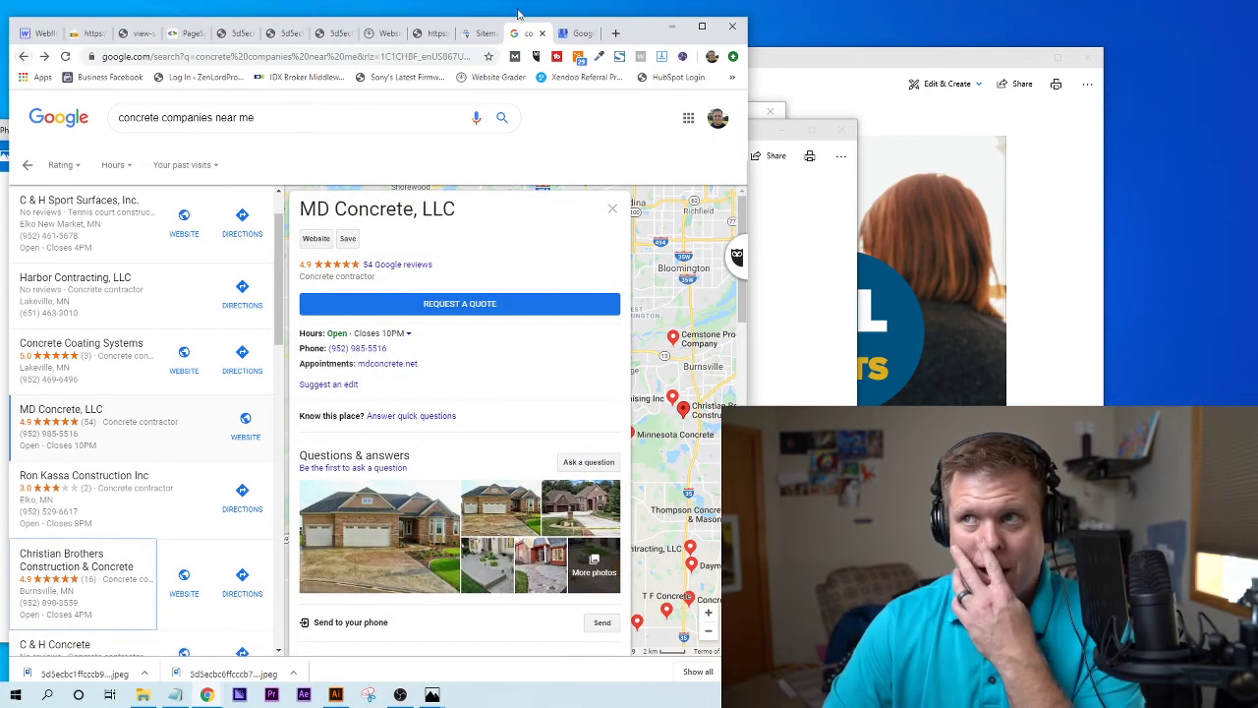
pyautogui.click(616, 34)
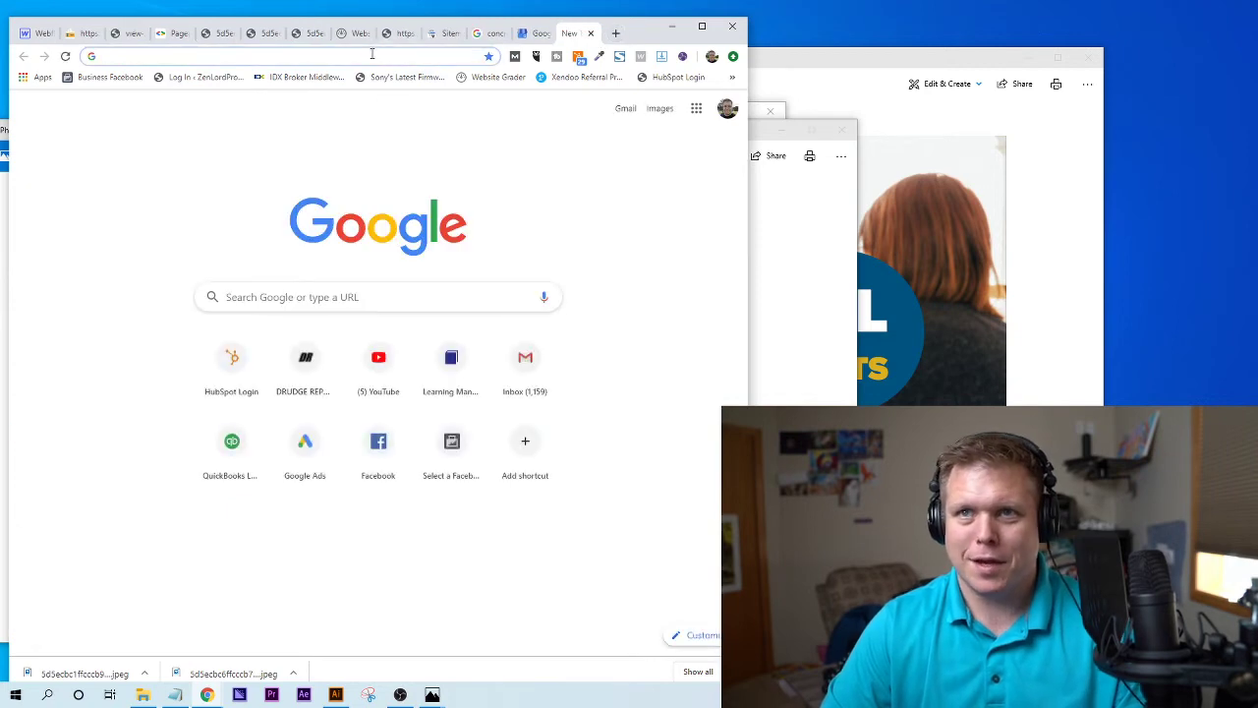
# - Search 'bing places', then search 'apple maps submit business' in another new tab
pyautogui.write('bing pla')
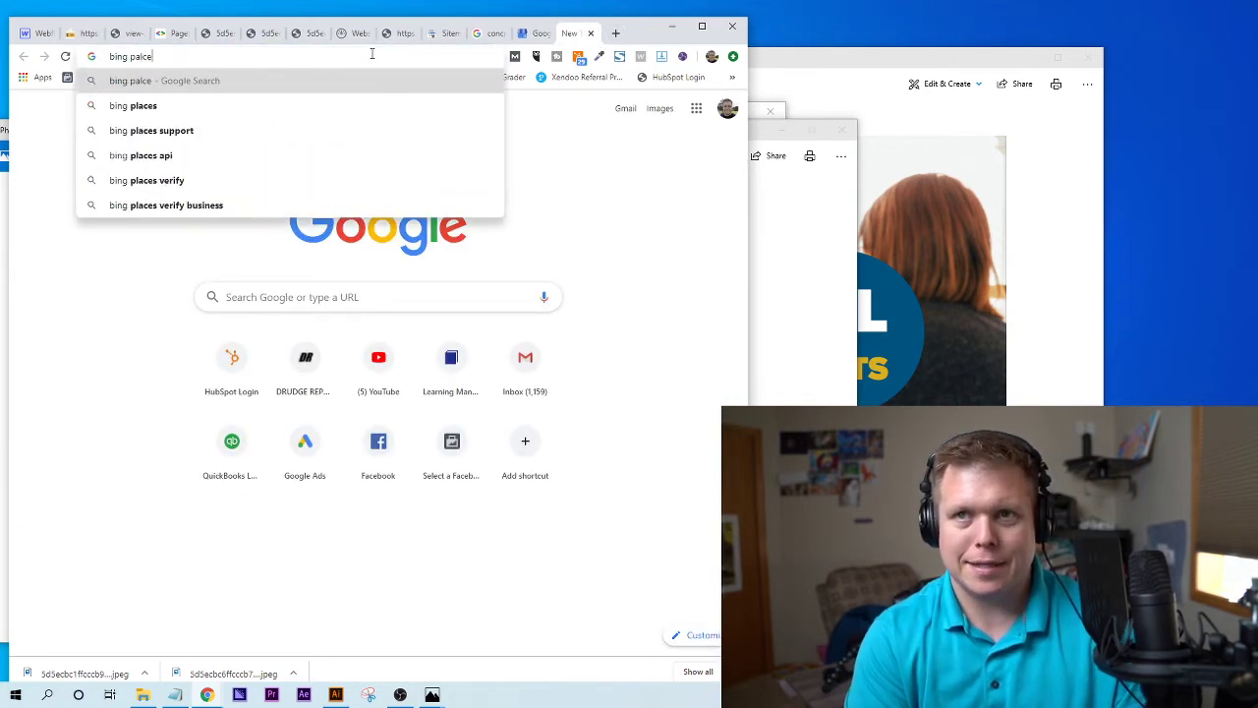
pyautogui.write('ces')
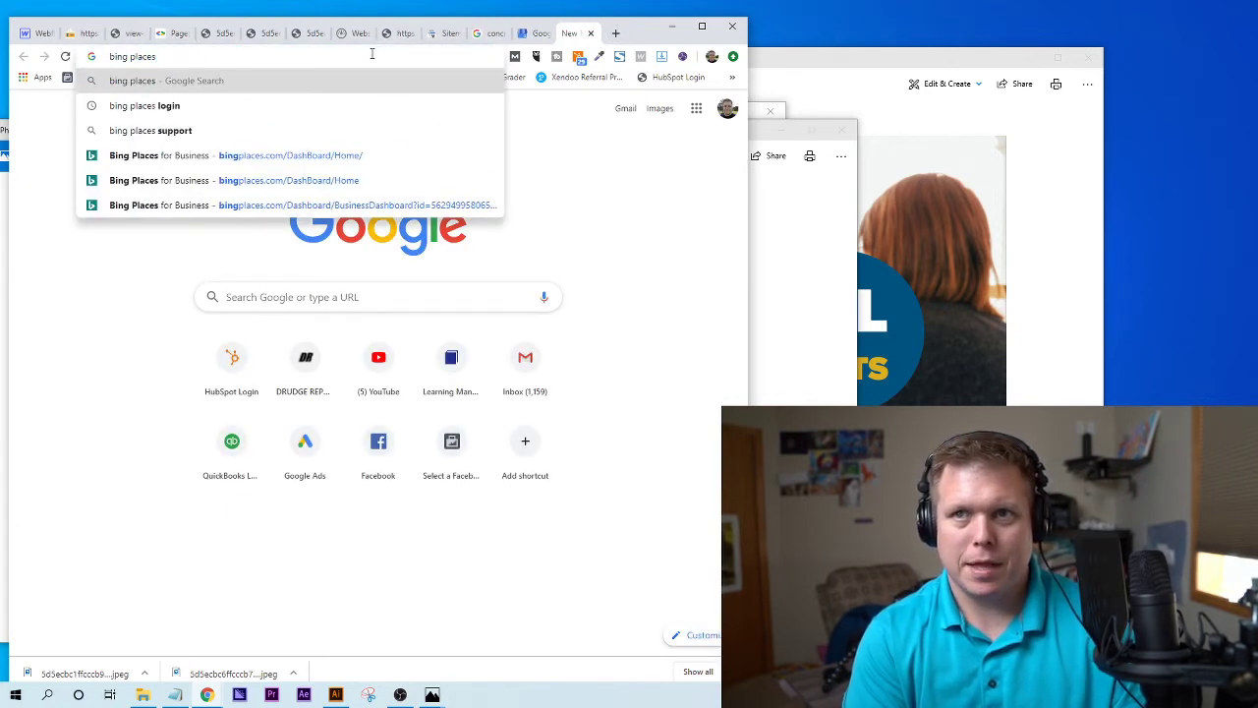
pyautogui.press('Return')
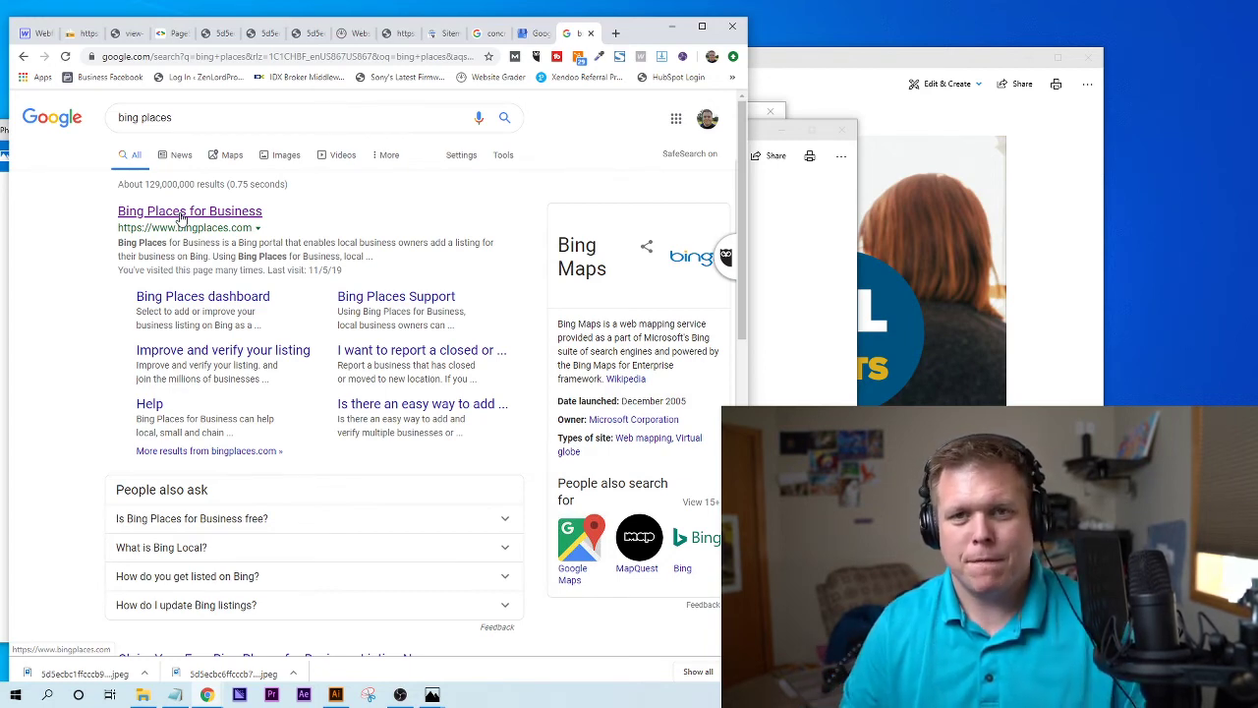
pyautogui.click(616, 33)
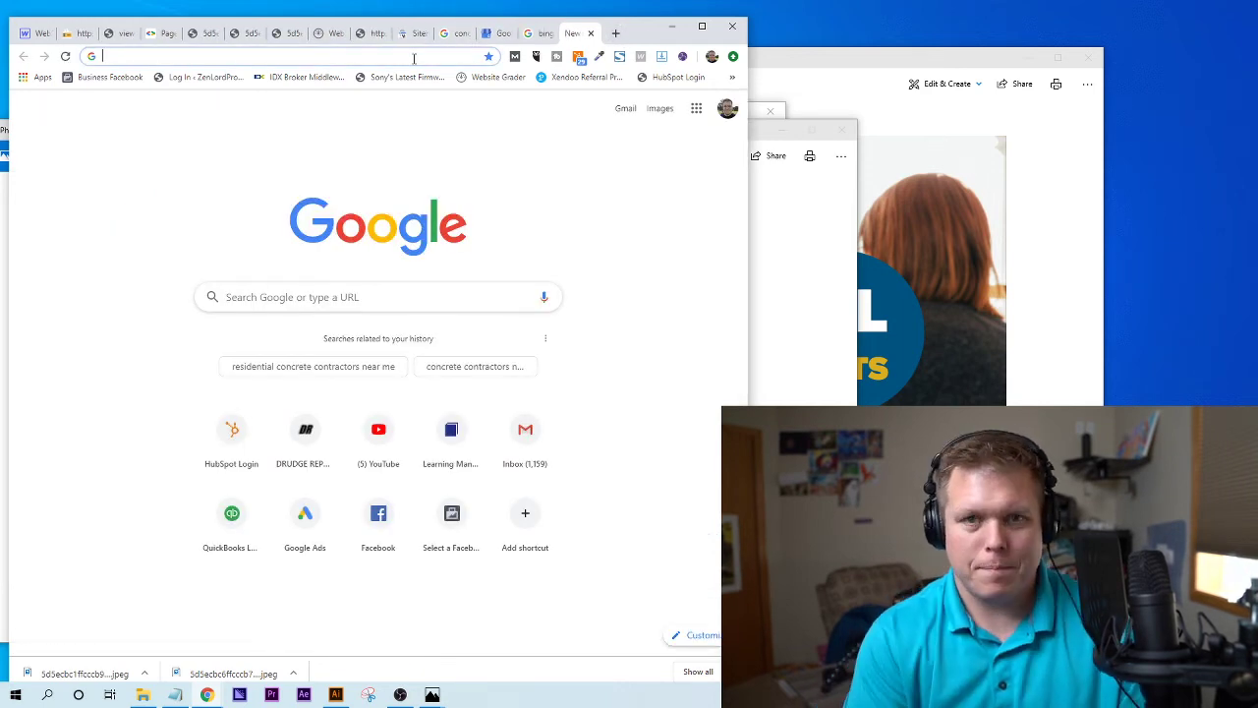
pyautogui.write('apple m')
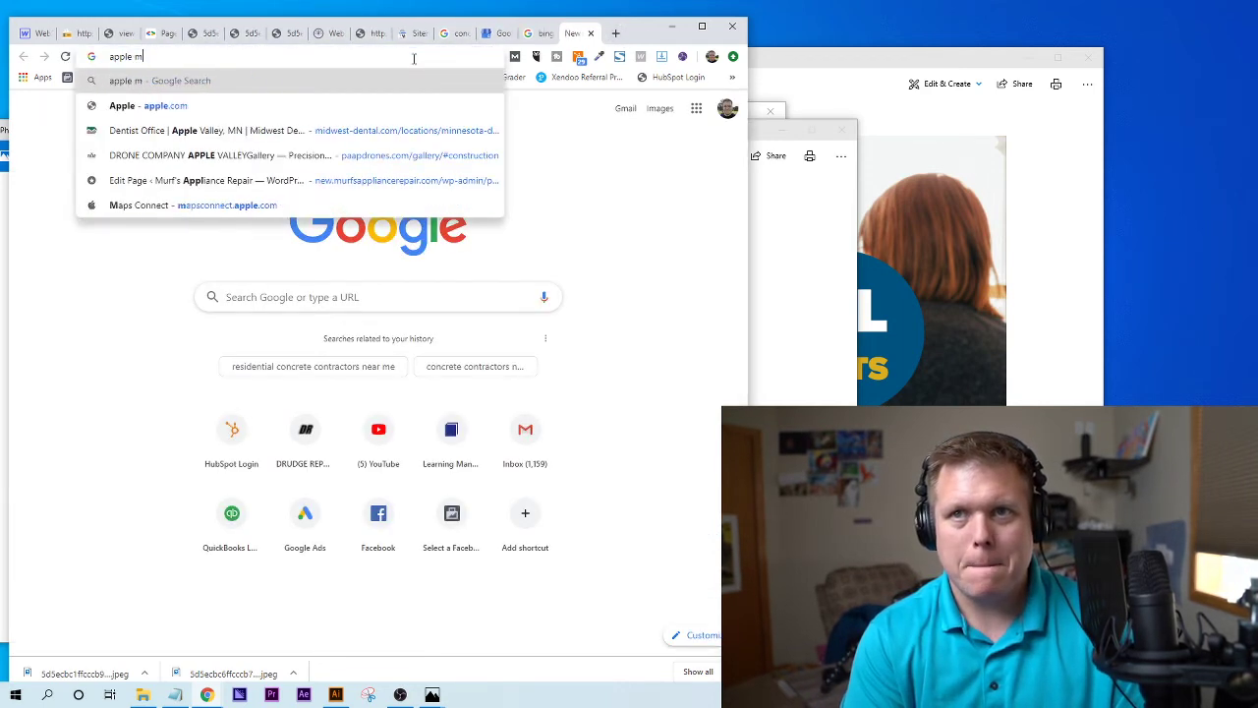
pyautogui.write('aps su')
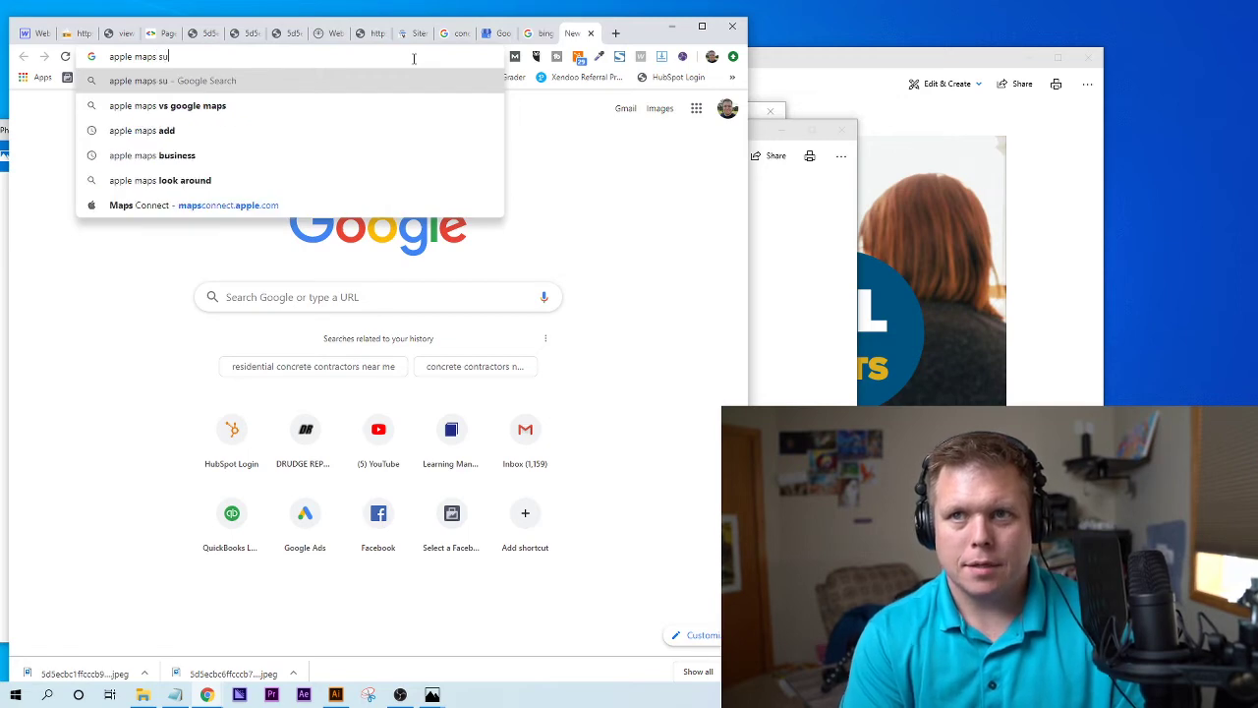
pyautogui.write('bmit business')
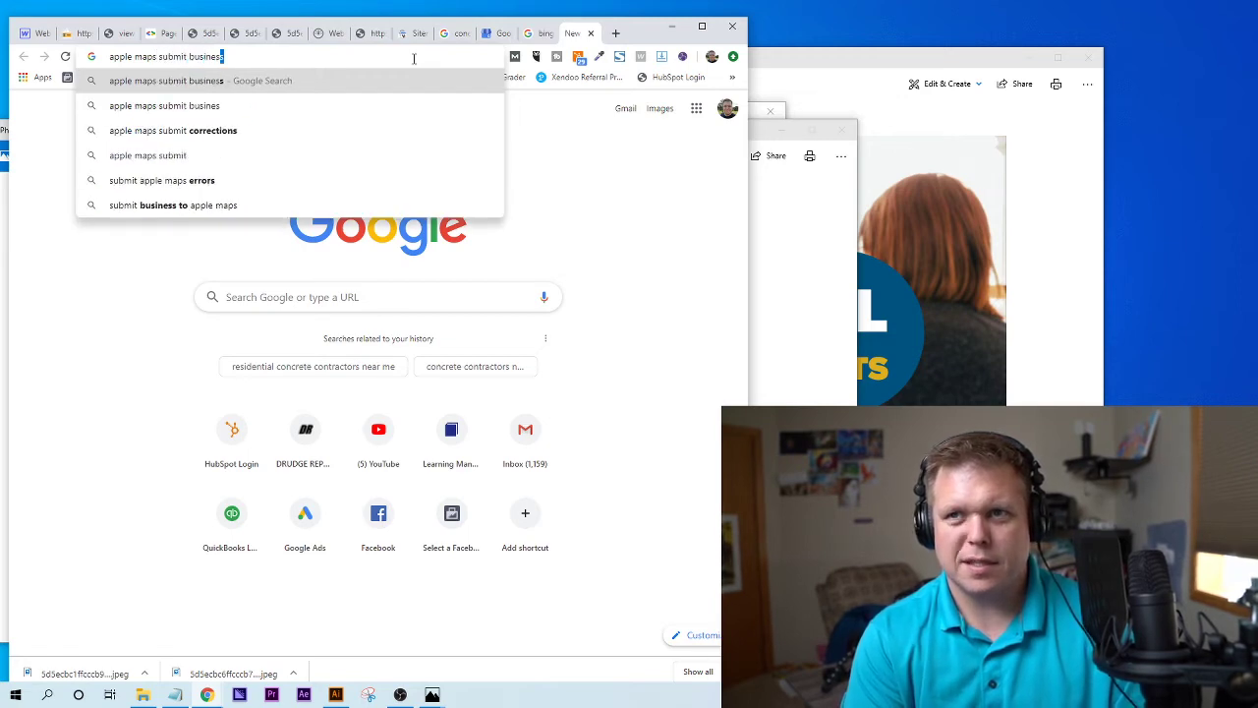
pyautogui.press('Return')
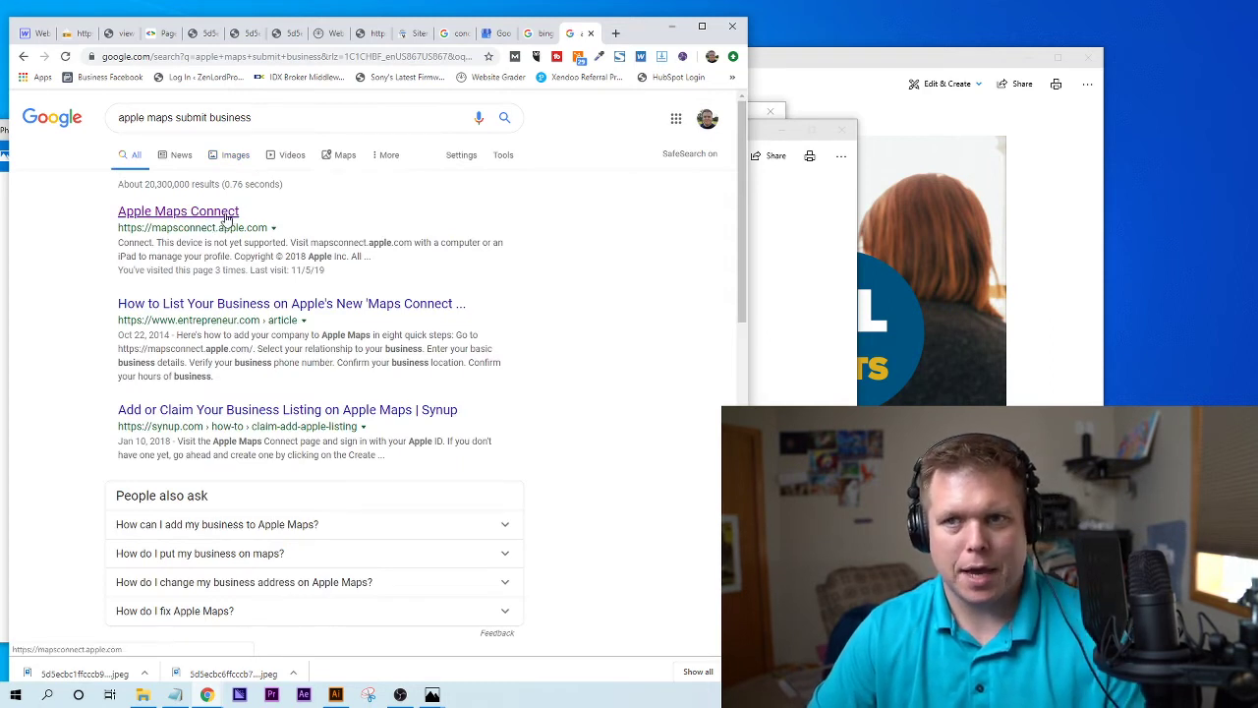
# - Open the Apple Maps Connect result, then return to the PageSpeed Insights report scoring 35
pyautogui.click(225, 216)
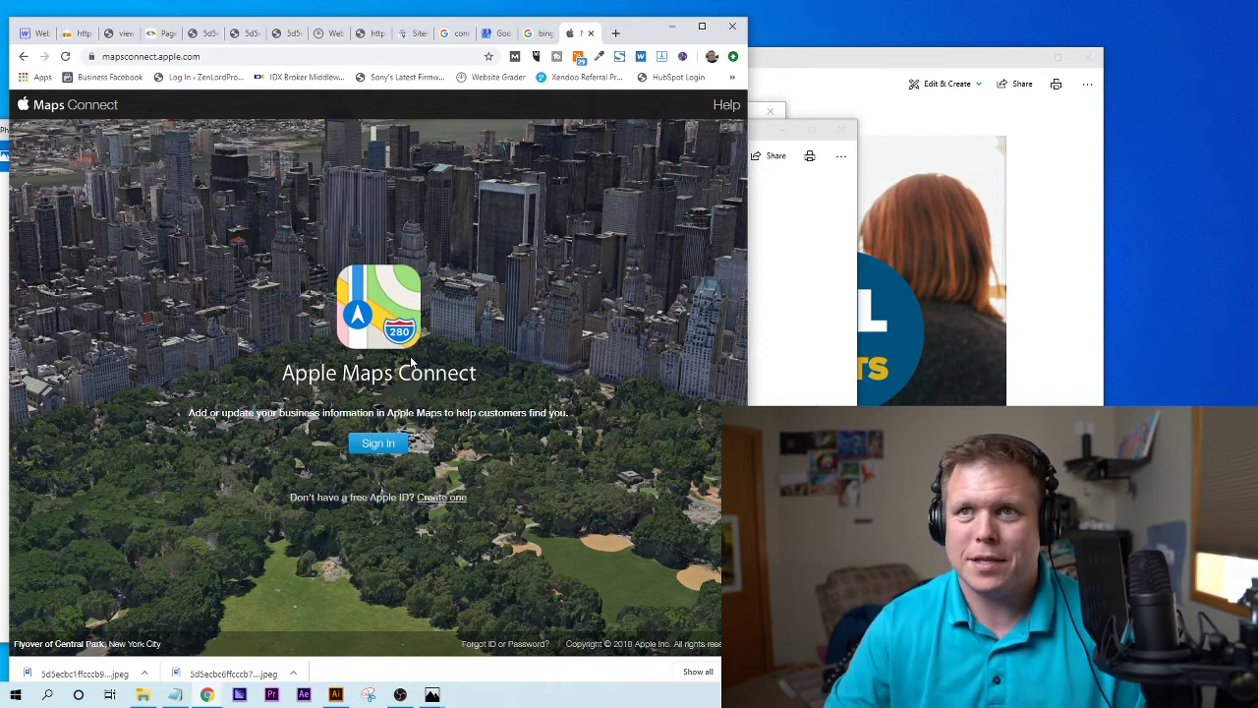
pyautogui.click(160, 34)
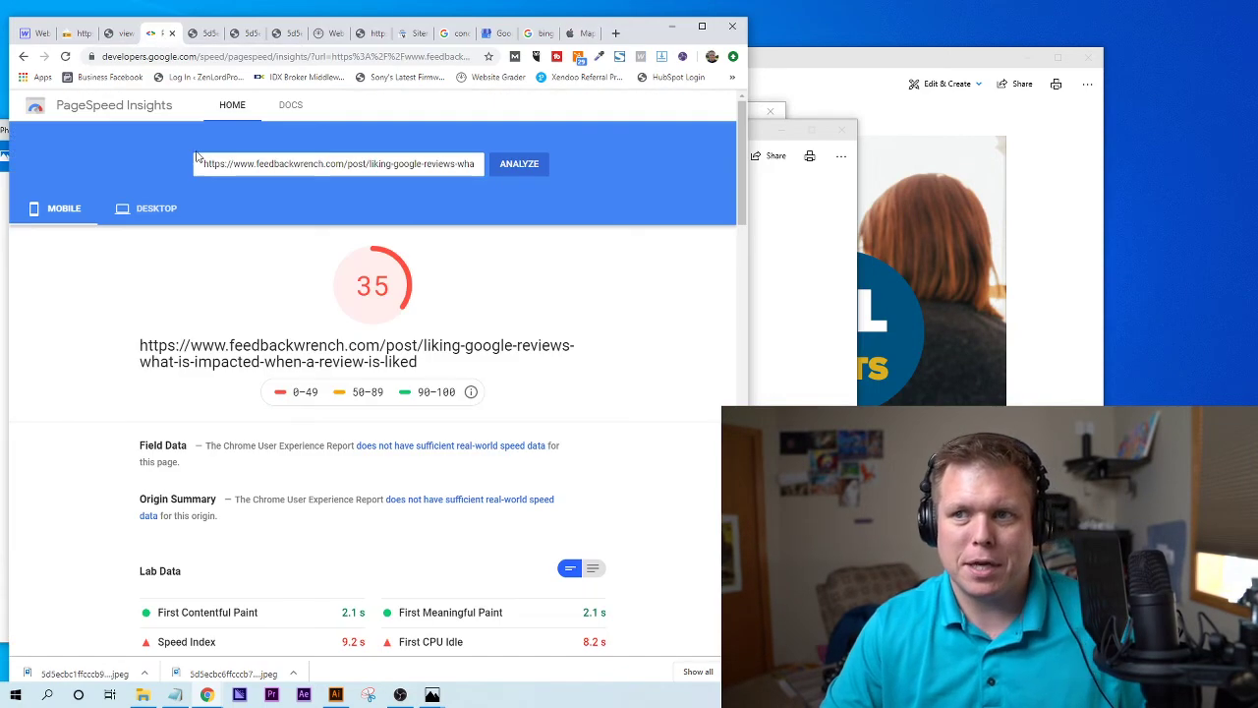
# - Scroll through the Website Grader's 86 grade, Security 10/10 and recommendations, then return to Search Console
pyautogui.click(321, 34)
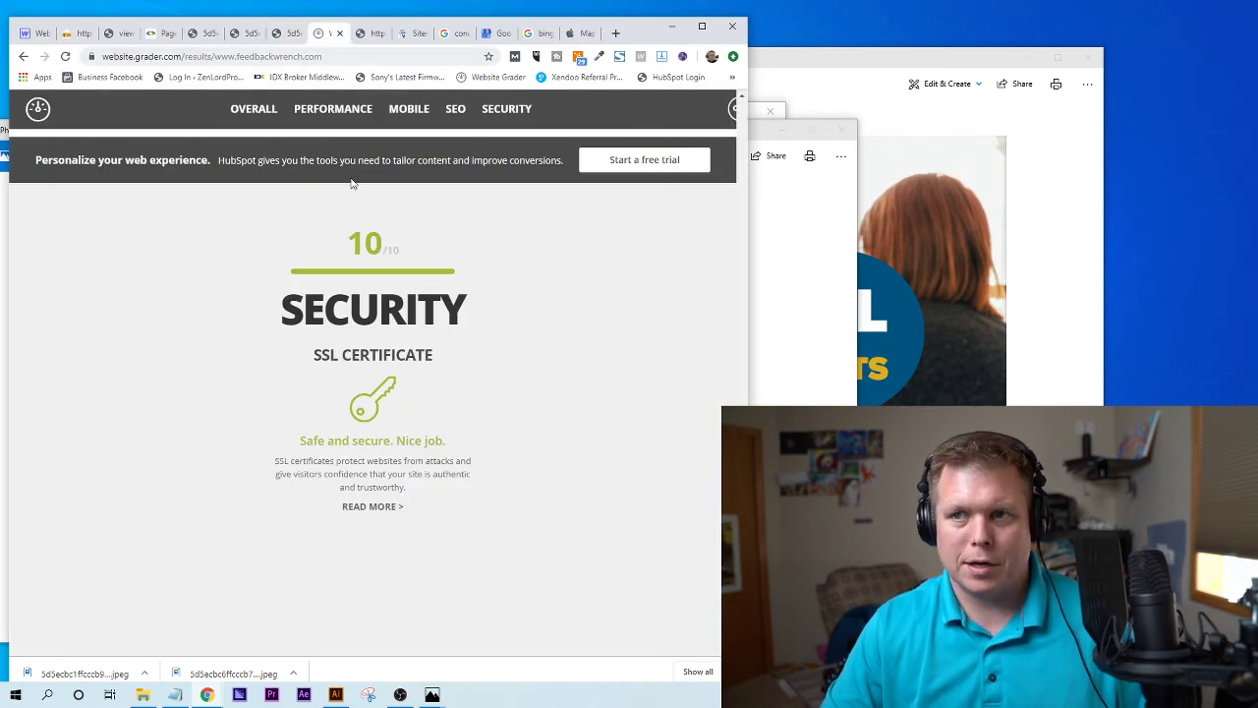
pyautogui.moveTo(194, 213); pyautogui.dragTo(478, 387)
pyautogui.click(481, 389)
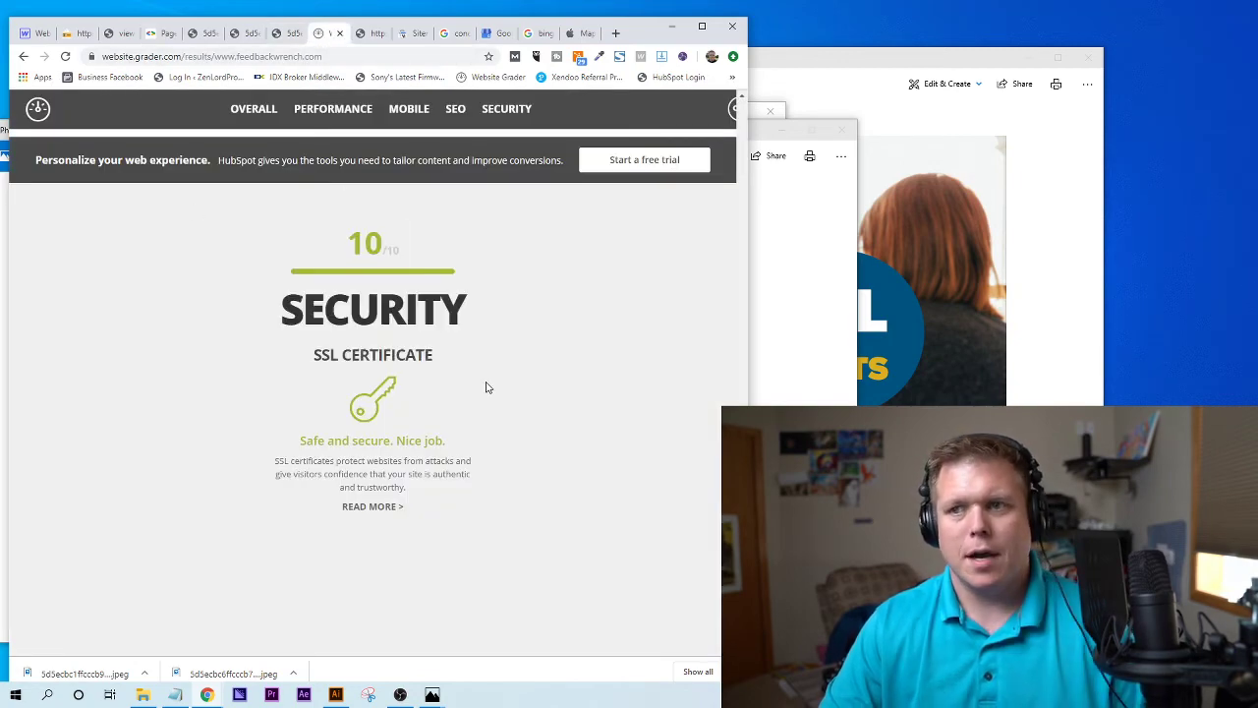
pyautogui.scroll(15, 486, 389)
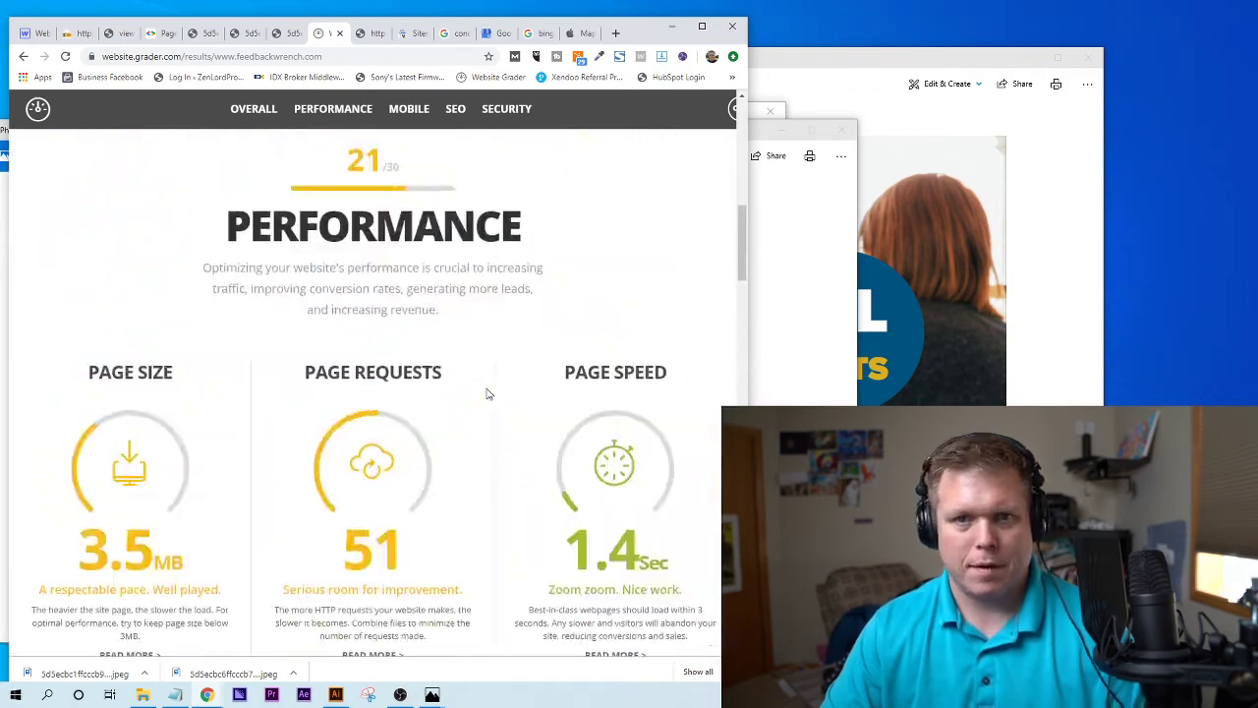
pyautogui.scroll(6, 485, 394)
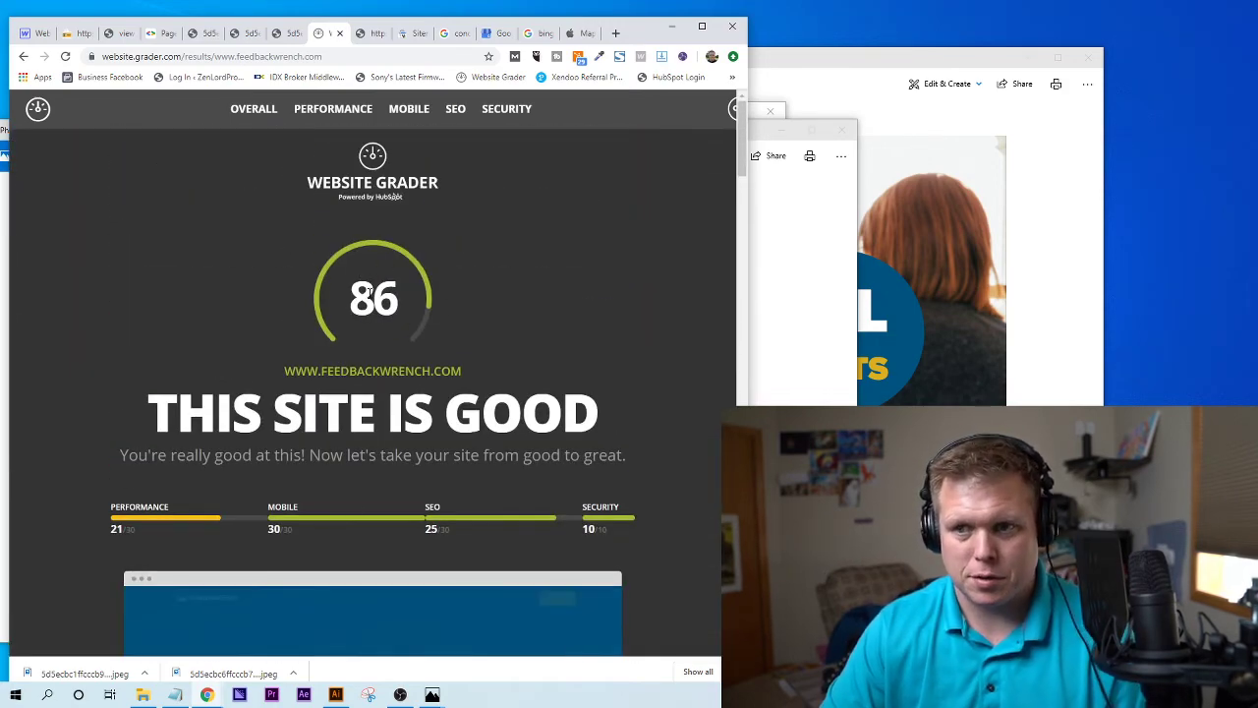
pyautogui.scroll(-6, 482, 424)
pyautogui.scroll(-15, 482, 428)
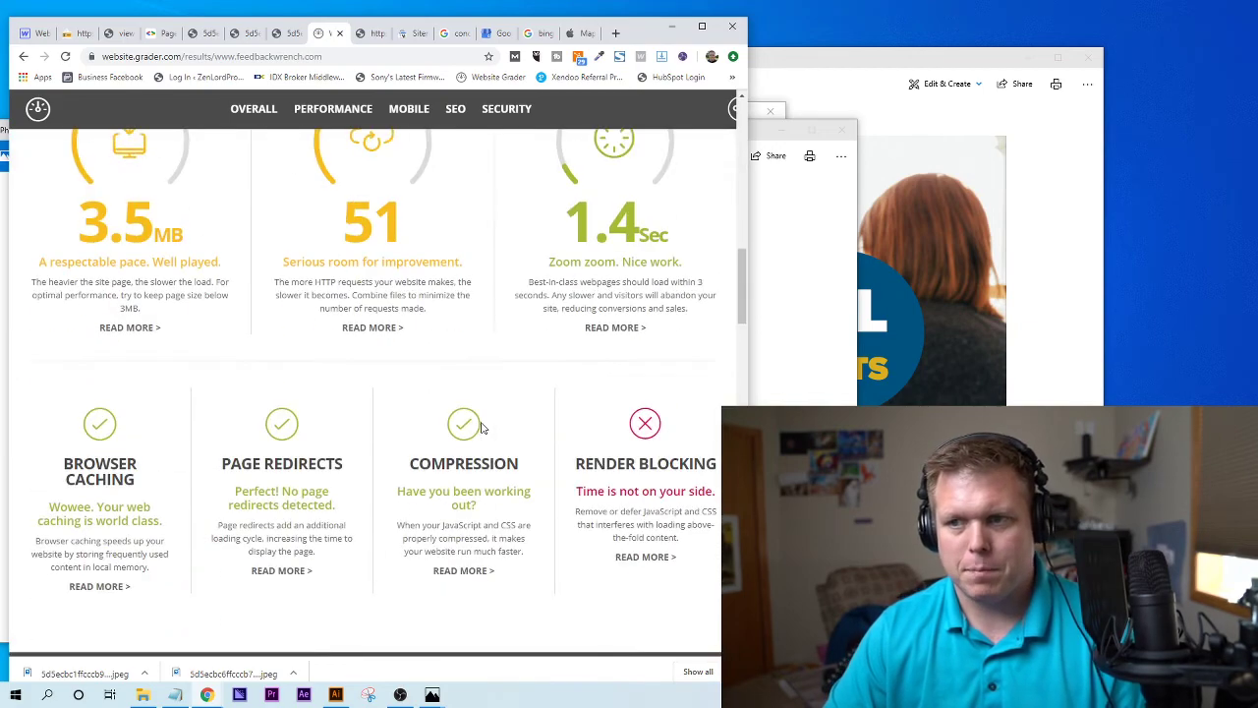
pyautogui.scroll(-4, 482, 427)
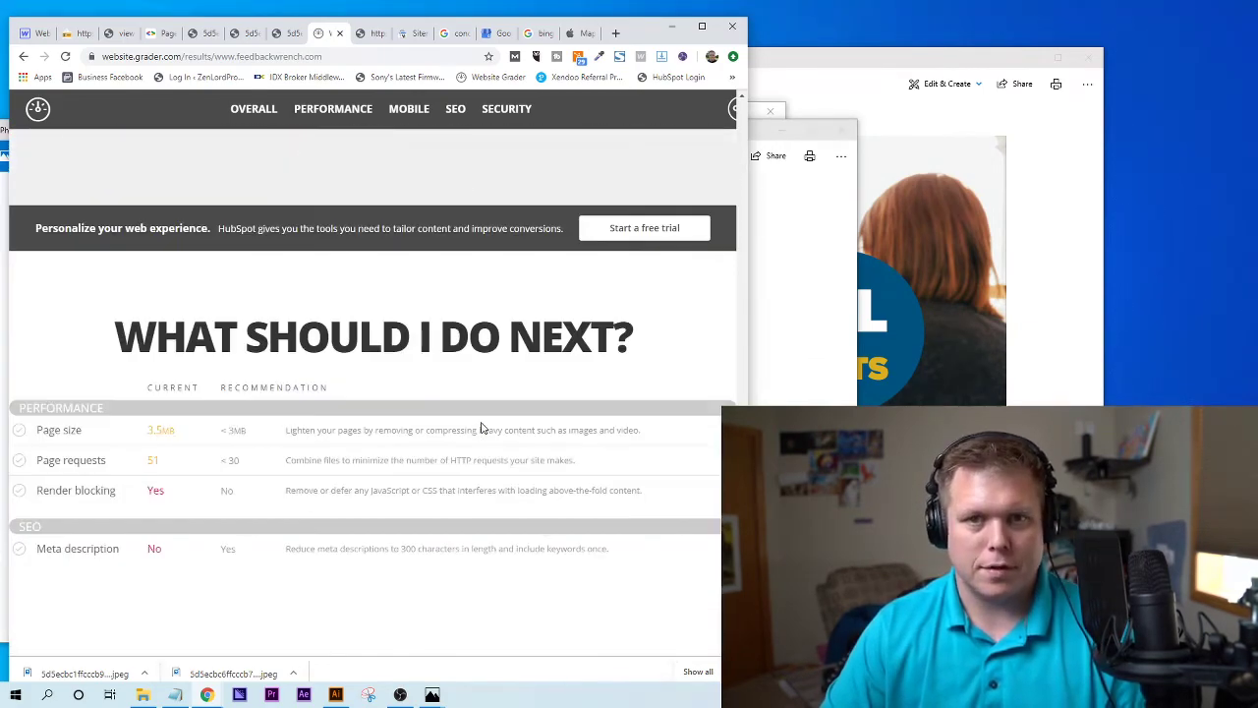
pyautogui.scroll(6, 408, 281)
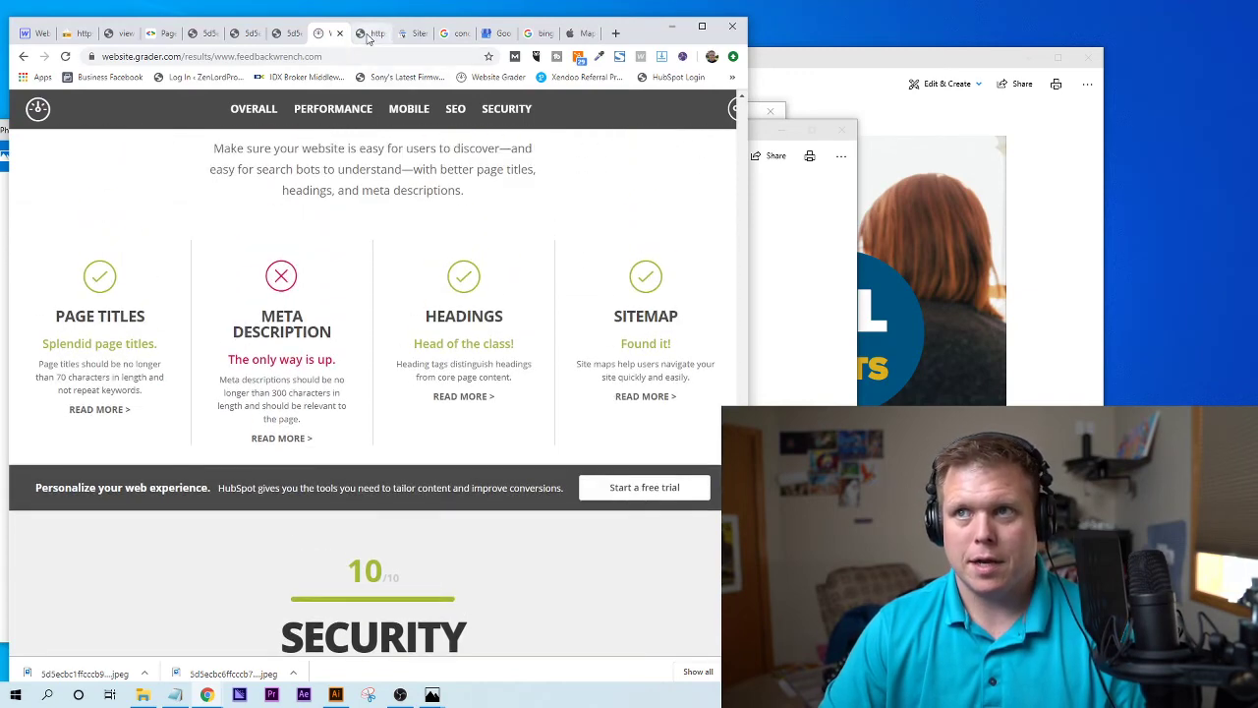
pyautogui.click(409, 36)
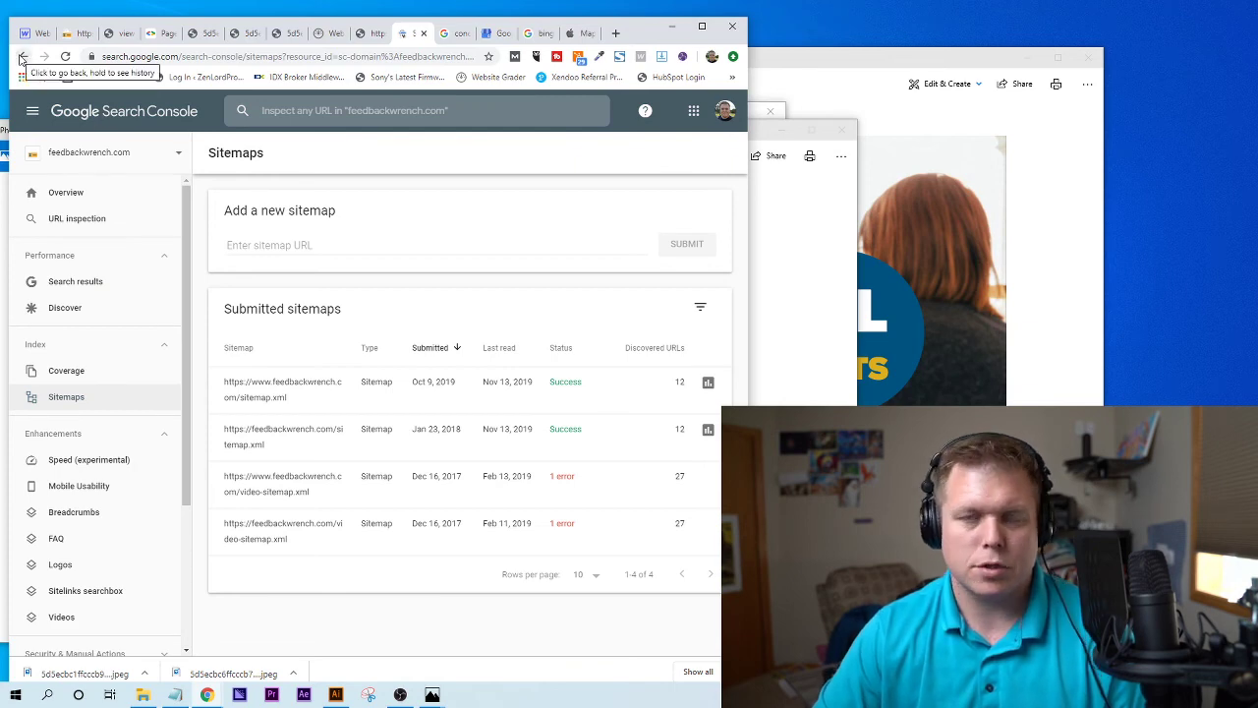
# - Visit Google My Business, open Bing Places for Business from its results, then view Apple Maps Connect
pyautogui.click(495, 35)
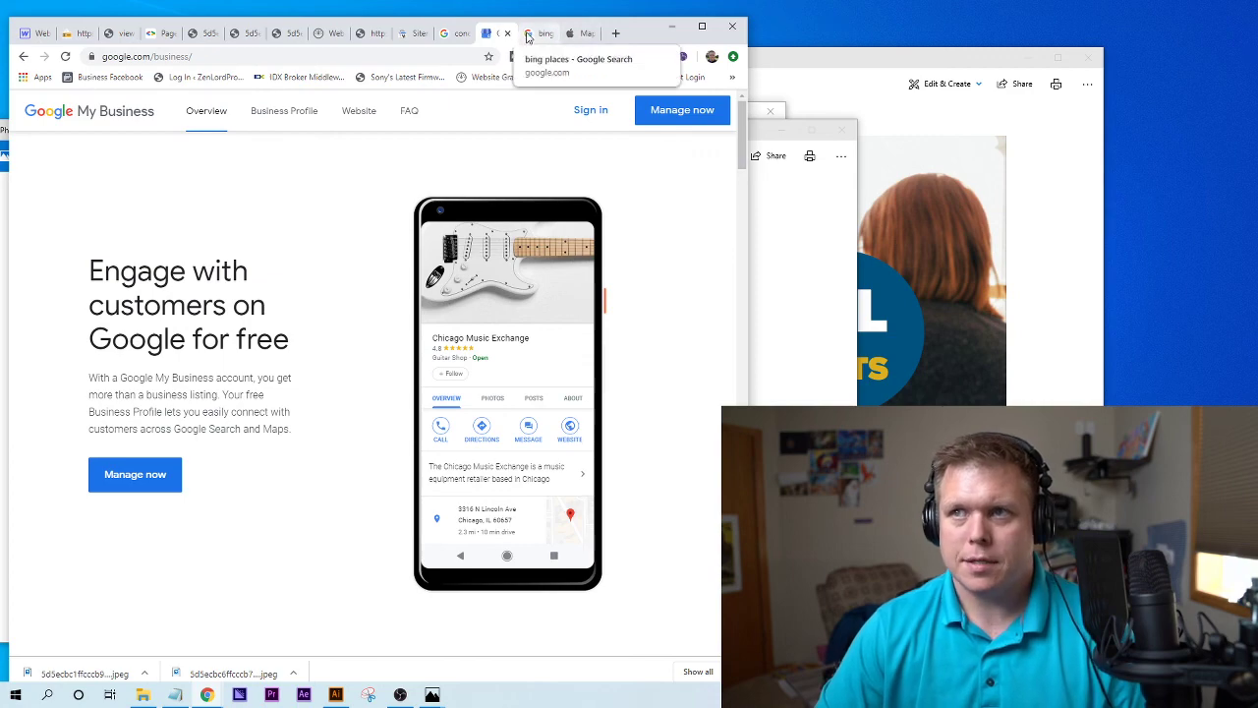
pyautogui.click(528, 34)
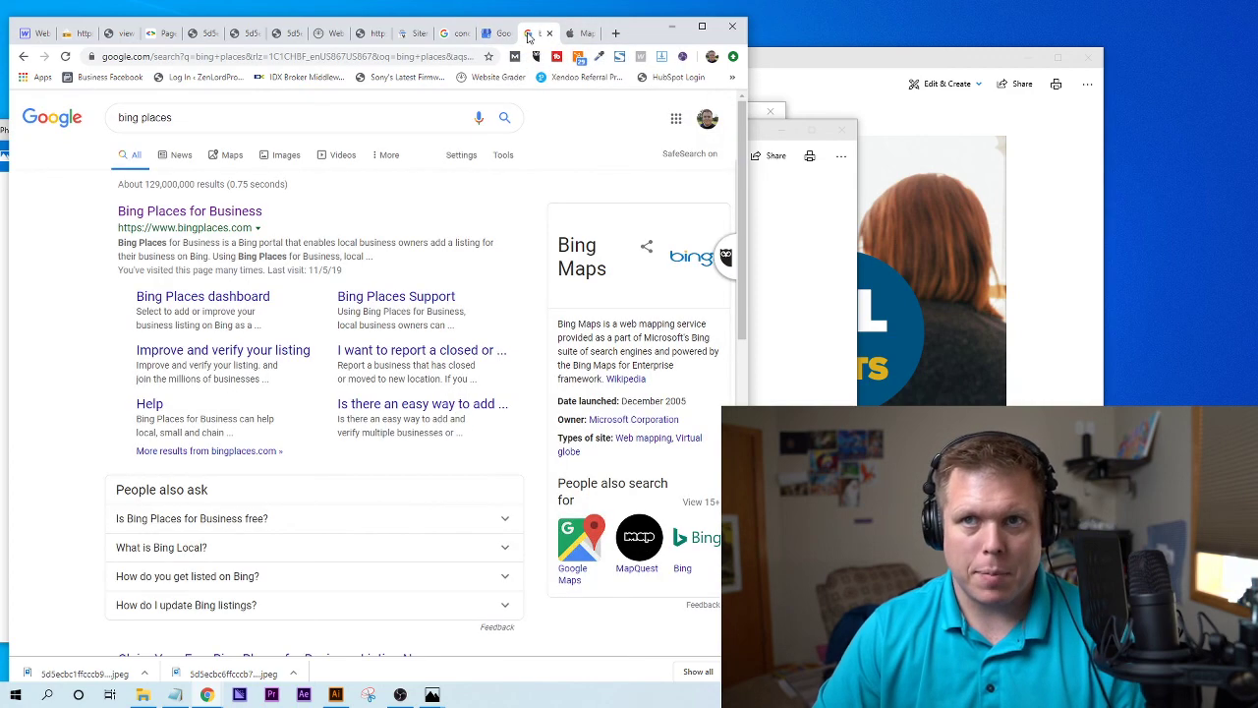
pyautogui.click(193, 212)
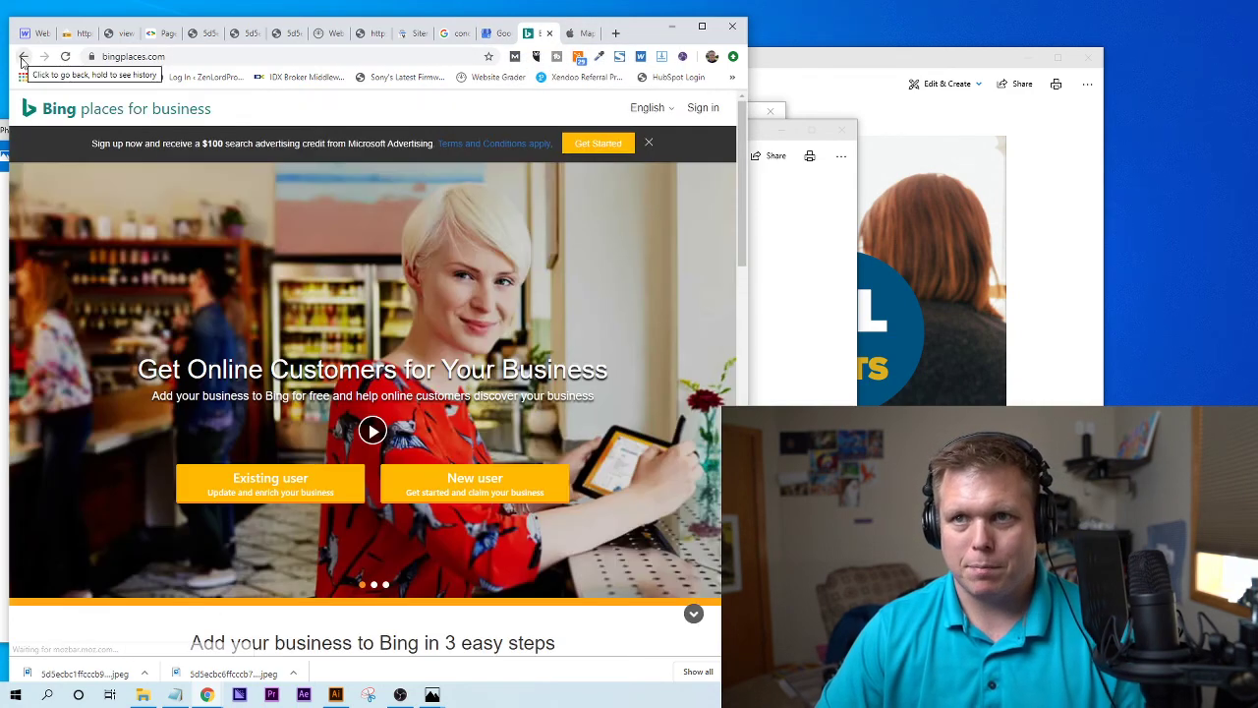
pyautogui.click(581, 34)
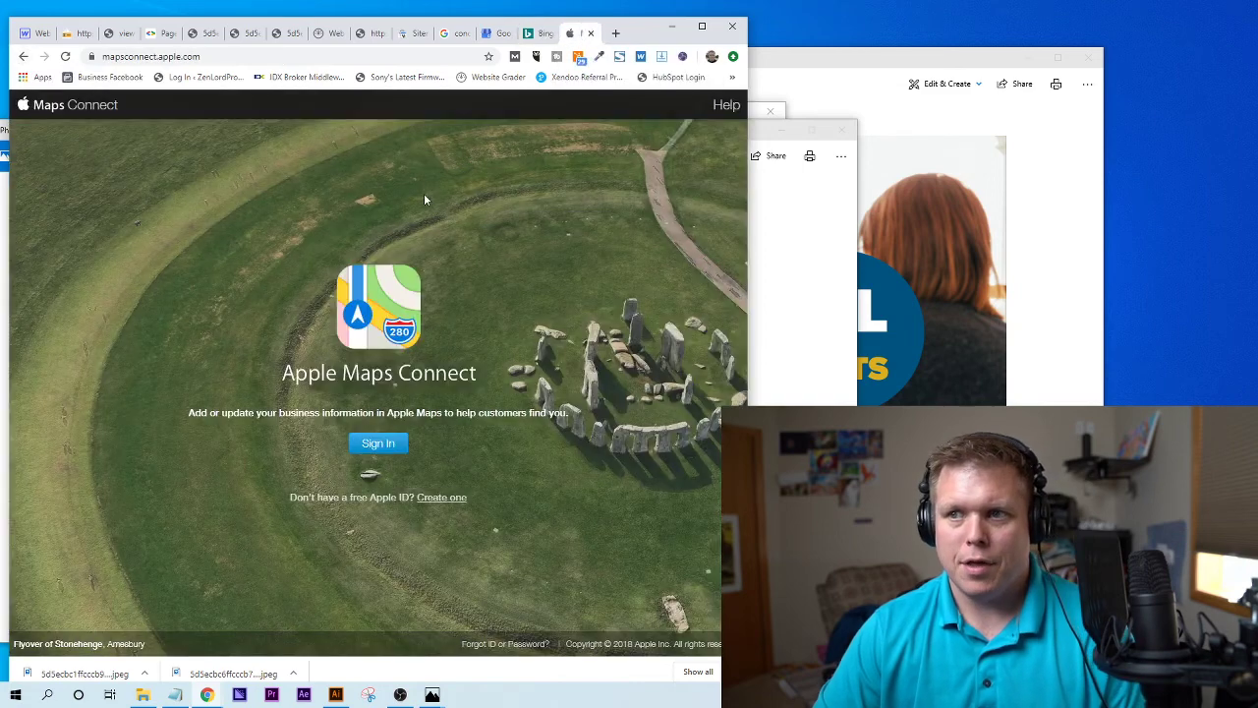